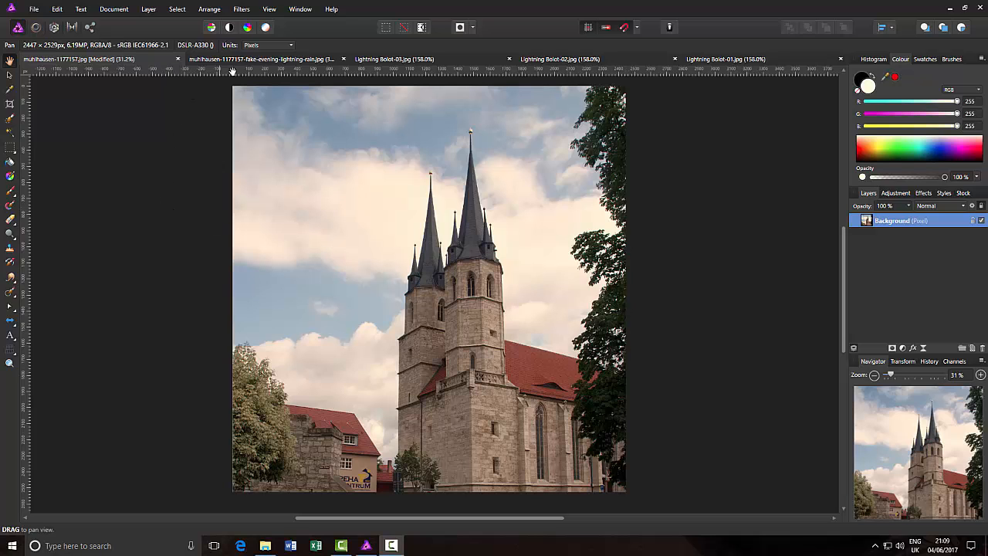
# View the finished evening lightning and rain version, and return to the original muhlhausen-1177157.jpg photo
pyautogui.click(278, 61)
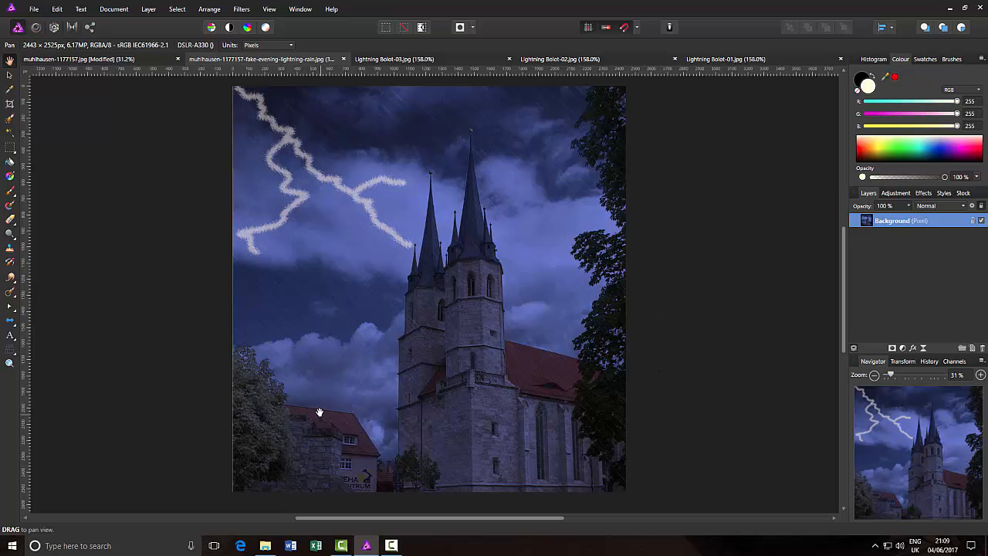
pyautogui.click(146, 64)
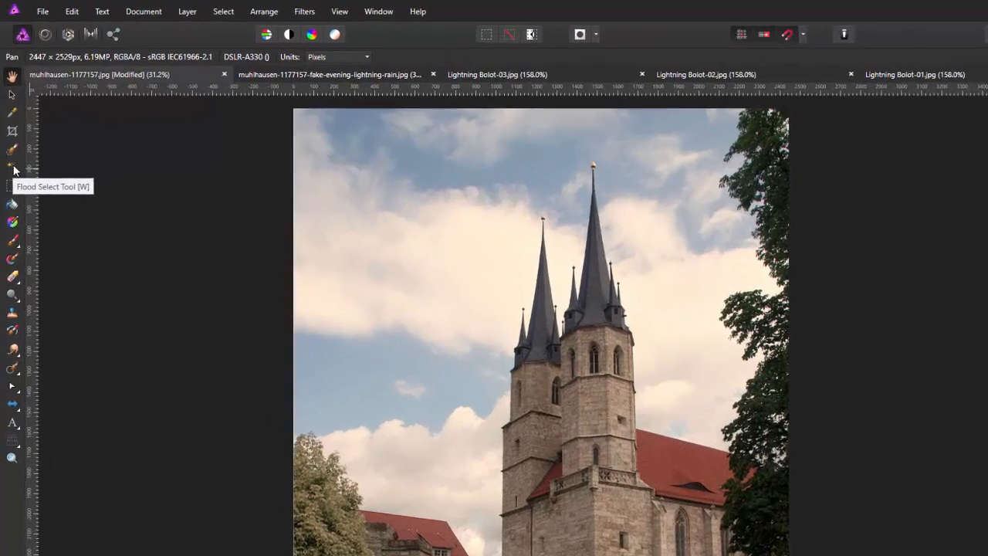
# Flood-select the bright clouds to the left of the church towers with a contiguous tolerance of 9%
pyautogui.click(11, 136)
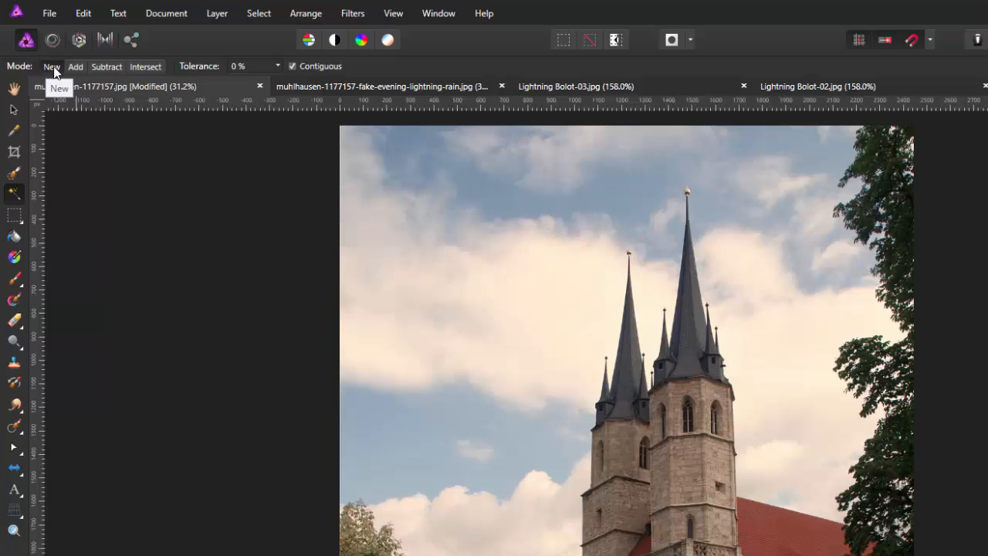
pyautogui.click(279, 64)
pyautogui.moveTo(282, 80); pyautogui.dragTo(289, 80)
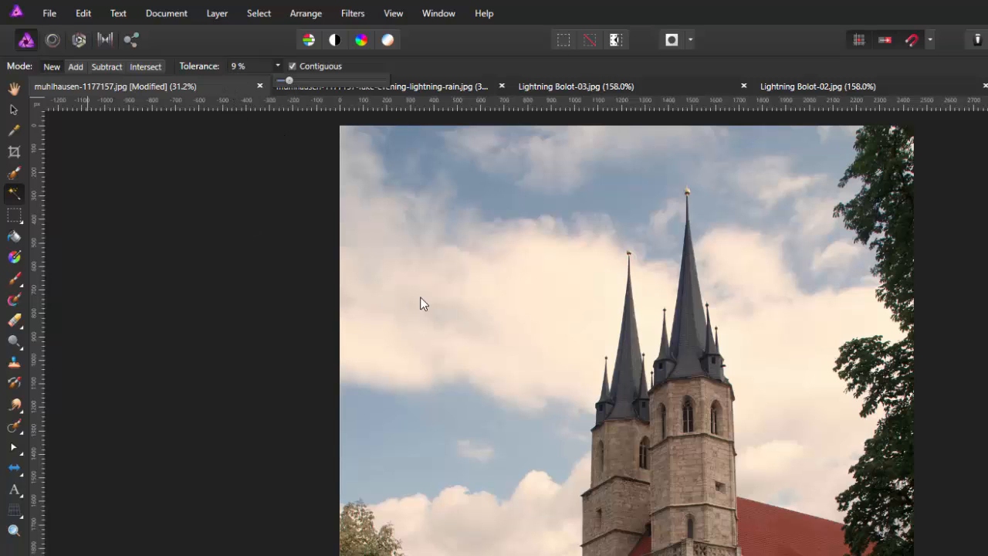
pyautogui.click(410, 65)
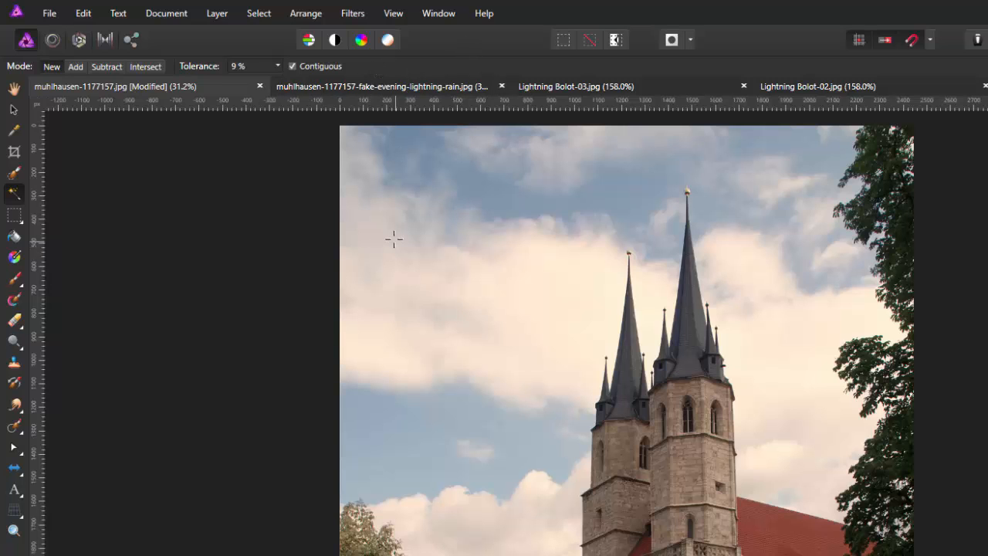
pyautogui.click(399, 273)
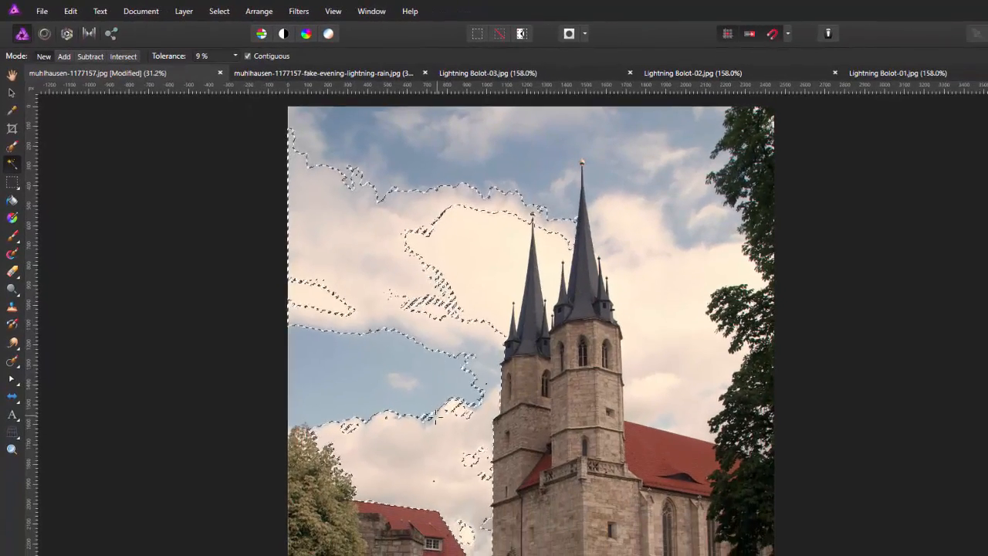
# Add the remaining blue sky and cloud patches around the towers to the flood selection until the whole sky is covered
pyautogui.click(64, 56)
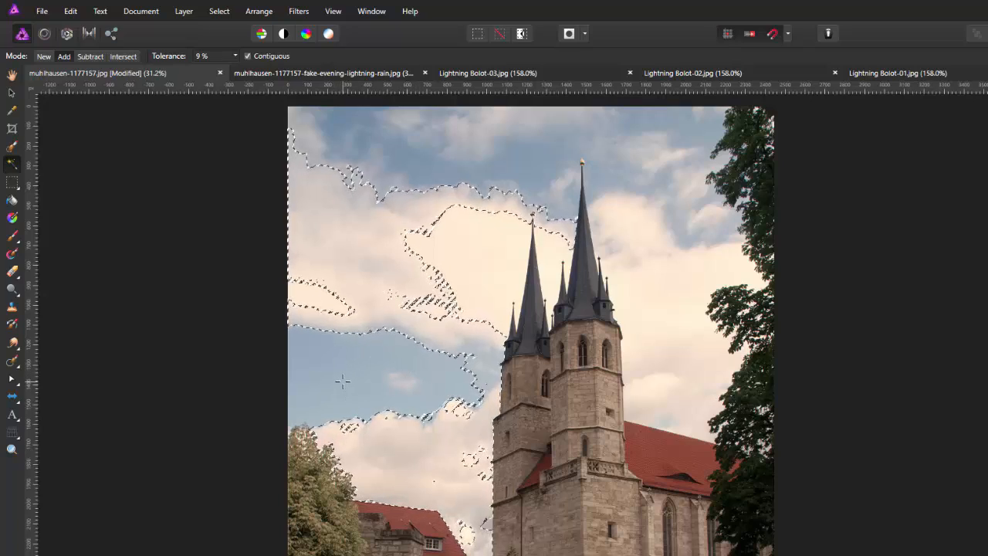
pyautogui.click(377, 160)
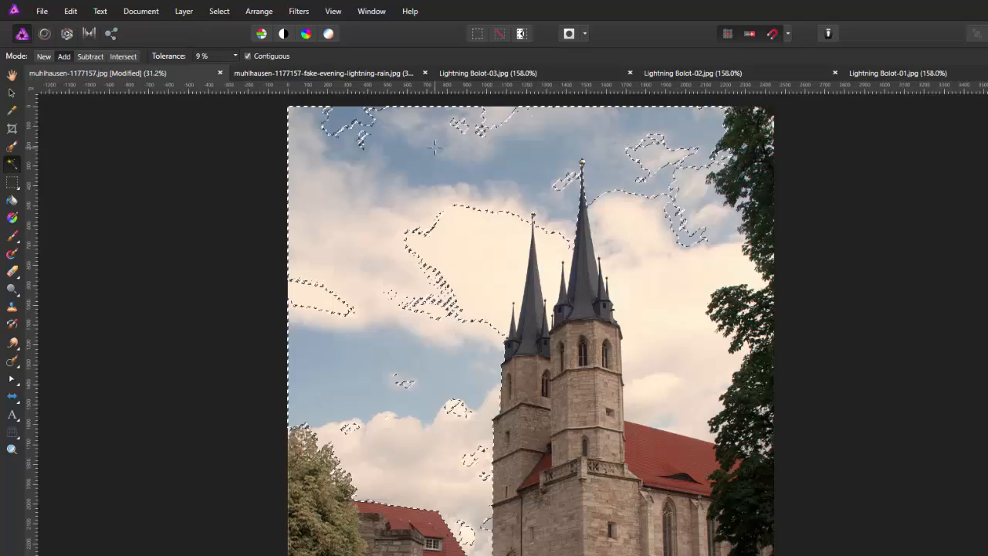
pyautogui.click(351, 123)
pyautogui.click(478, 126)
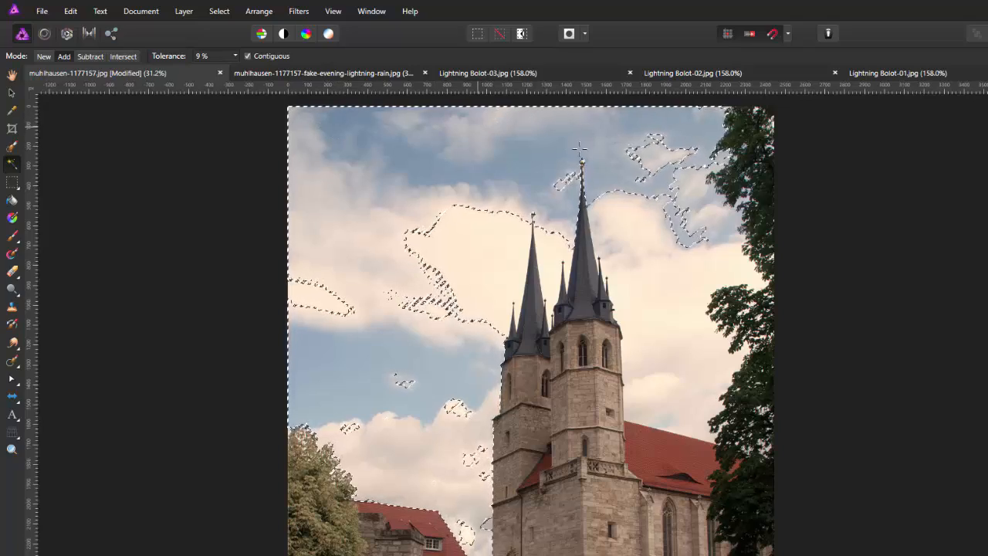
pyautogui.click(661, 165)
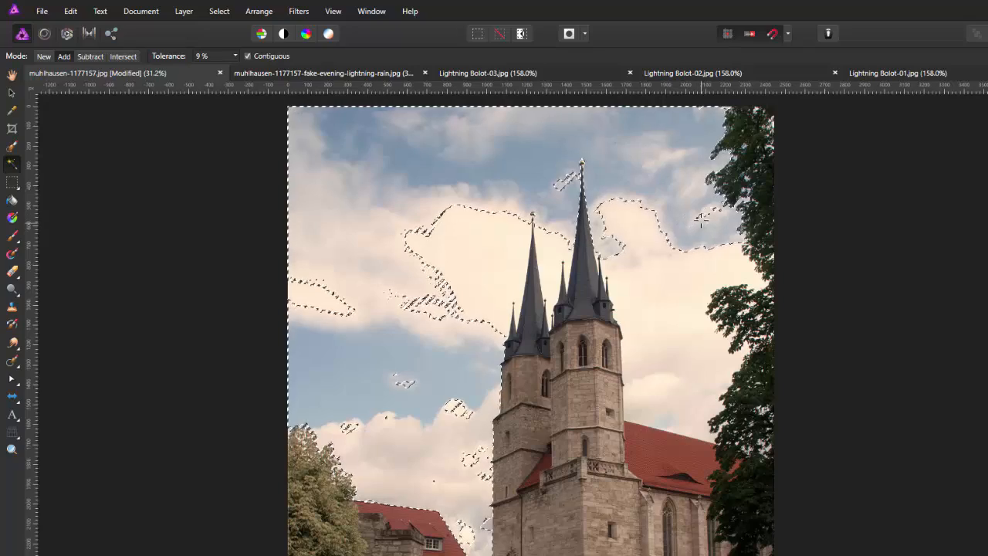
pyautogui.click(675, 303)
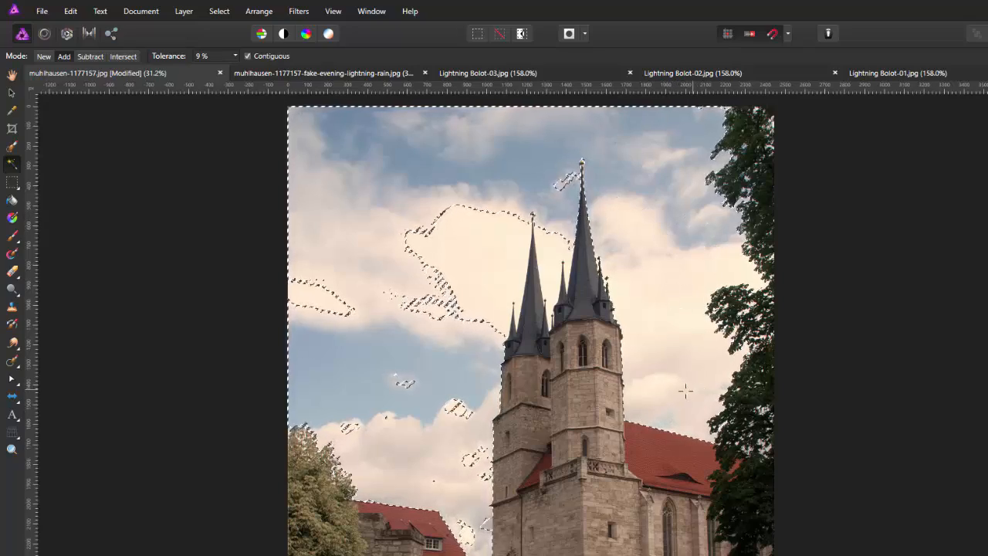
pyautogui.click(555, 241)
pyautogui.click(553, 186)
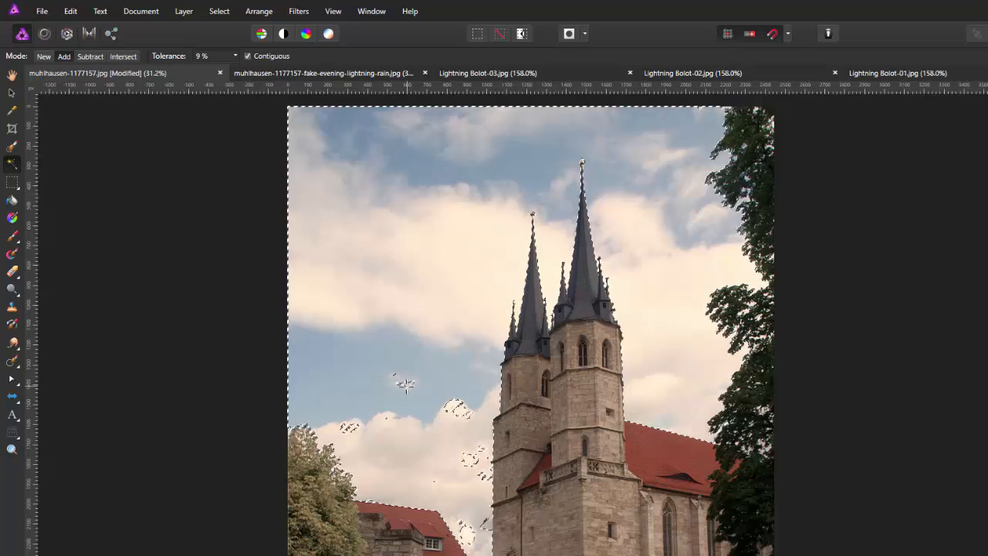
pyautogui.click(414, 411)
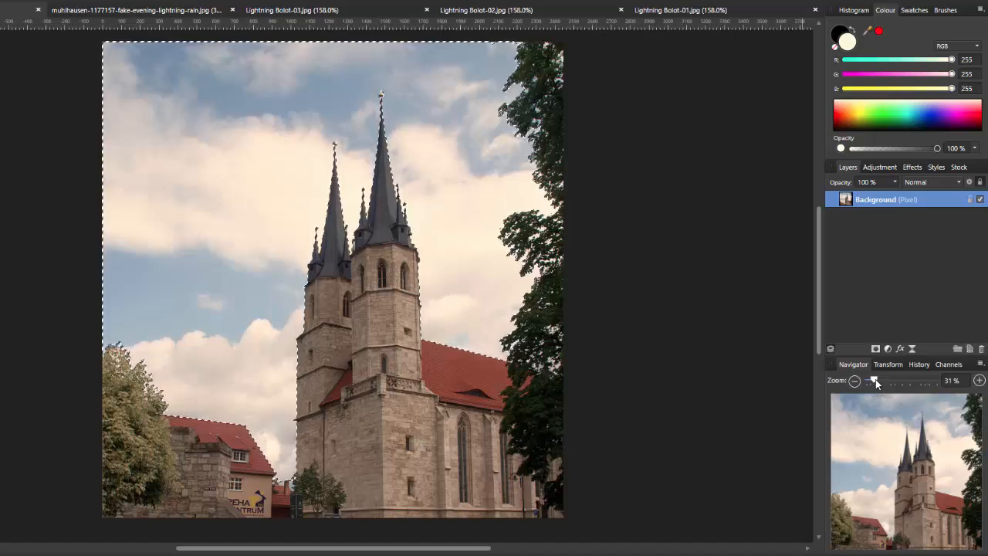
# Examine the sky selection's edges up close around the towers, the church roof and both trees
pyautogui.moveTo(876, 380); pyautogui.dragTo(887, 380)
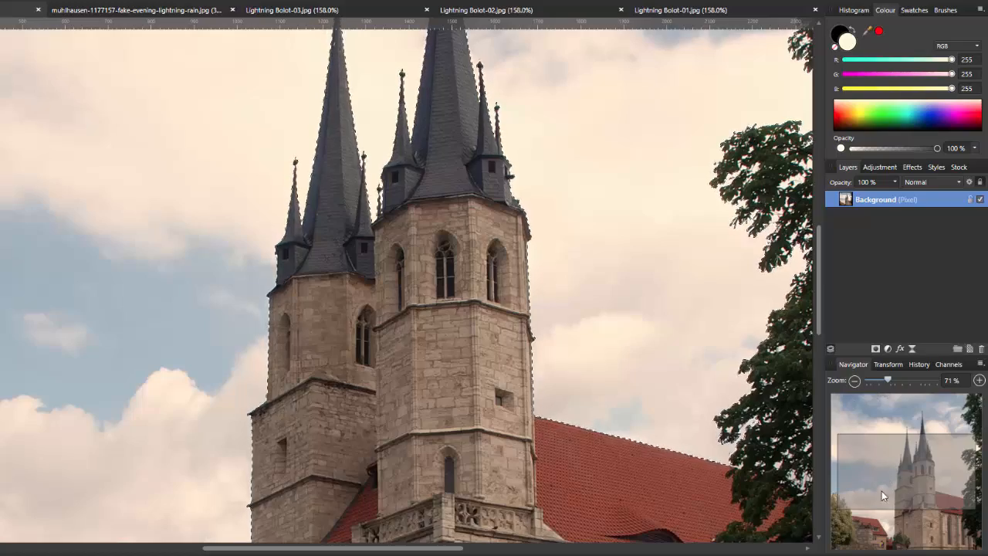
pyautogui.moveTo(882, 491); pyautogui.dragTo(958, 427)
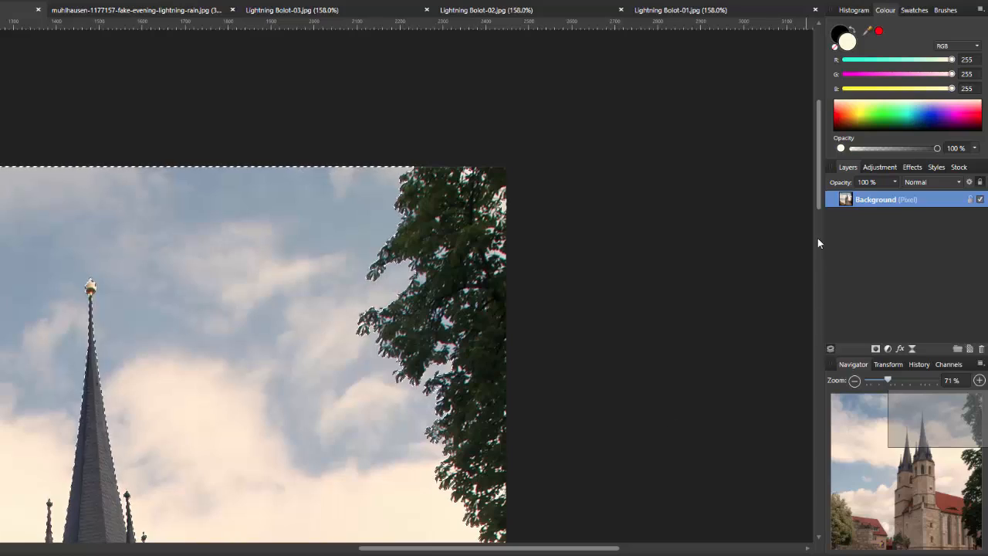
pyautogui.moveTo(819, 167); pyautogui.dragTo(834, 297)
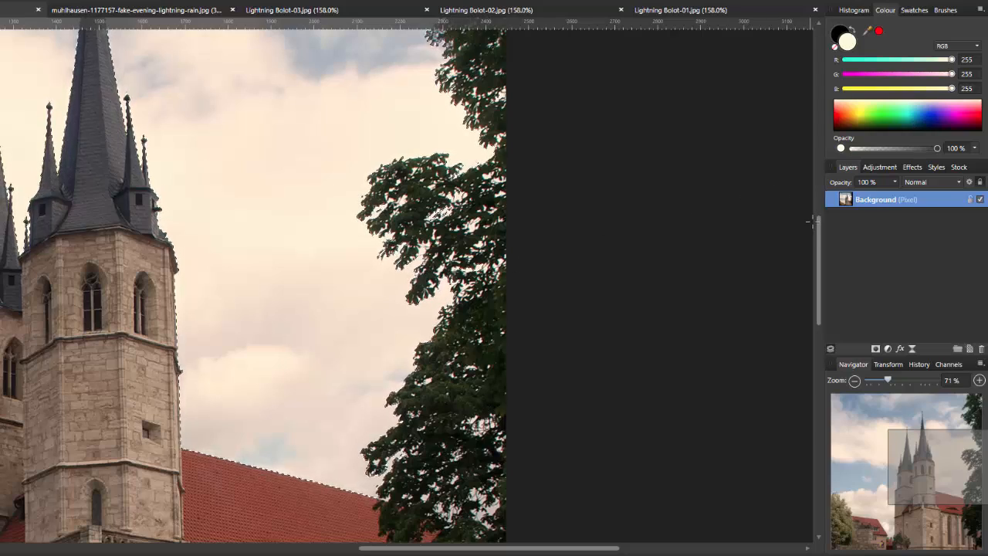
pyautogui.moveTo(819, 233); pyautogui.dragTo(820, 314)
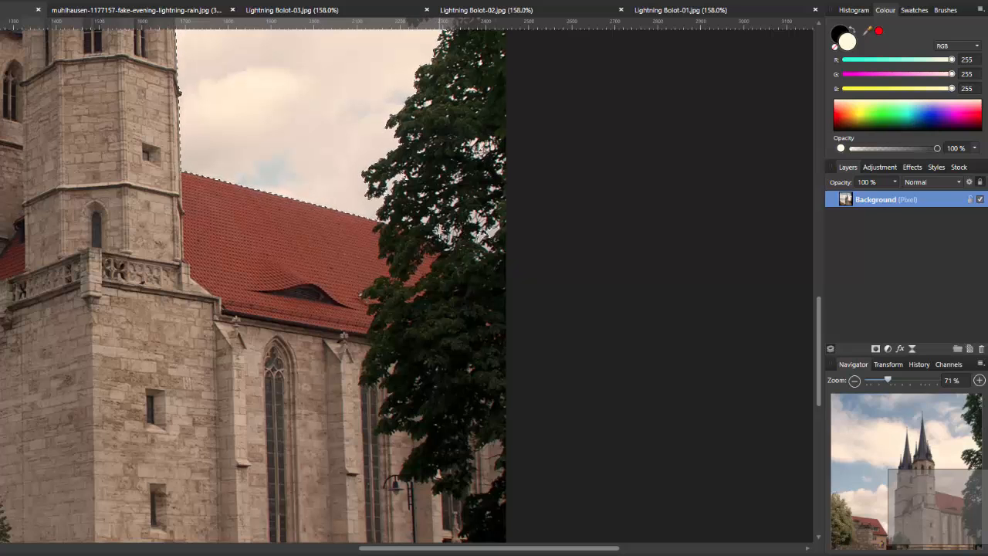
pyautogui.moveTo(938, 498); pyautogui.dragTo(818, 495)
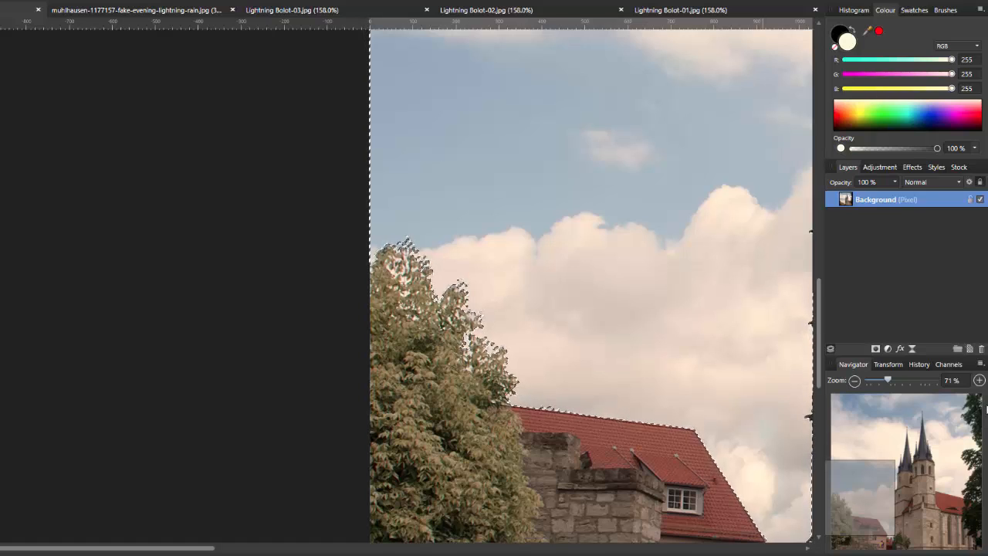
# Set the flood selection tolerance to 13% and refine the sky selection around the foliage of the left tree
pyautogui.moveTo(888, 380); pyautogui.dragTo(935, 380)
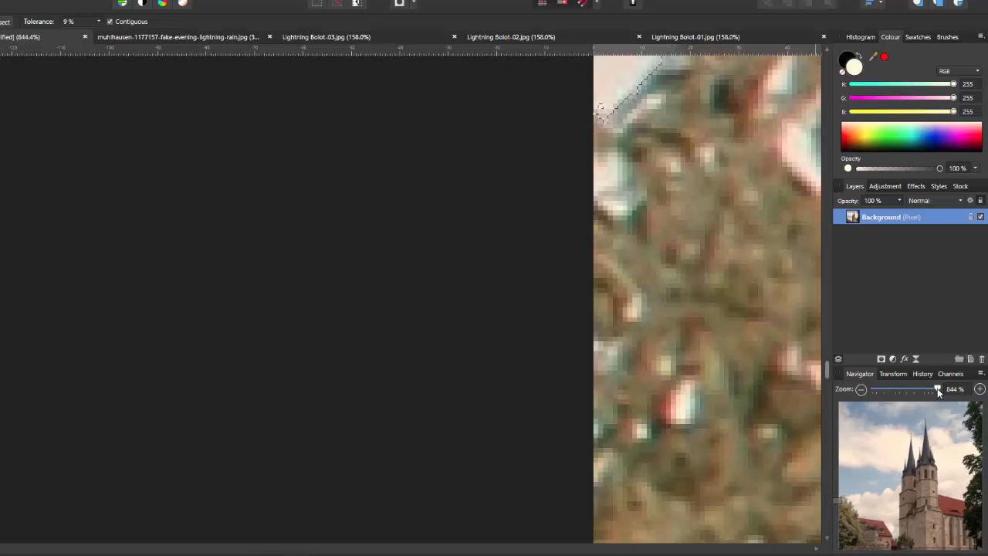
pyautogui.moveTo(939, 392); pyautogui.dragTo(931, 392)
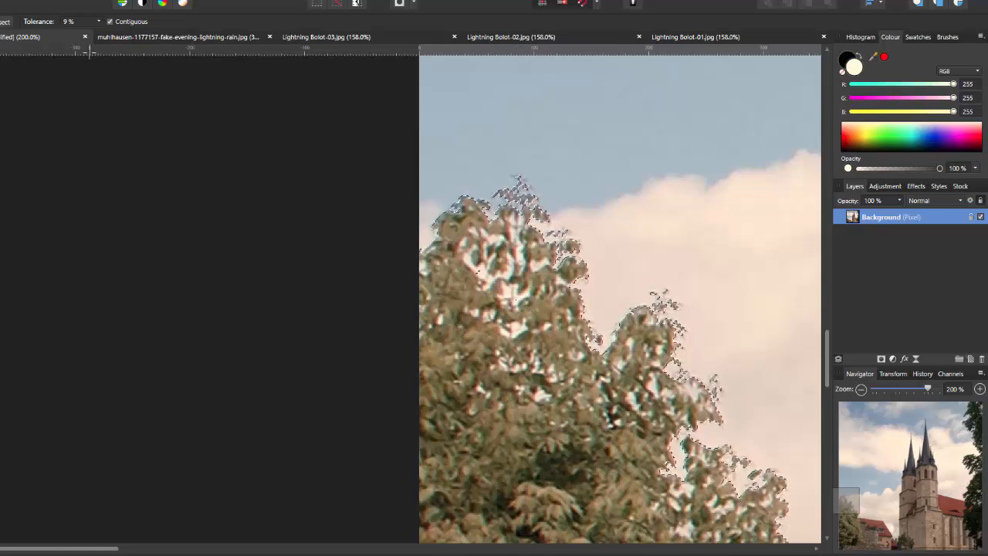
pyautogui.click(98, 21)
pyautogui.moveTo(98, 34); pyautogui.dragTo(104, 36)
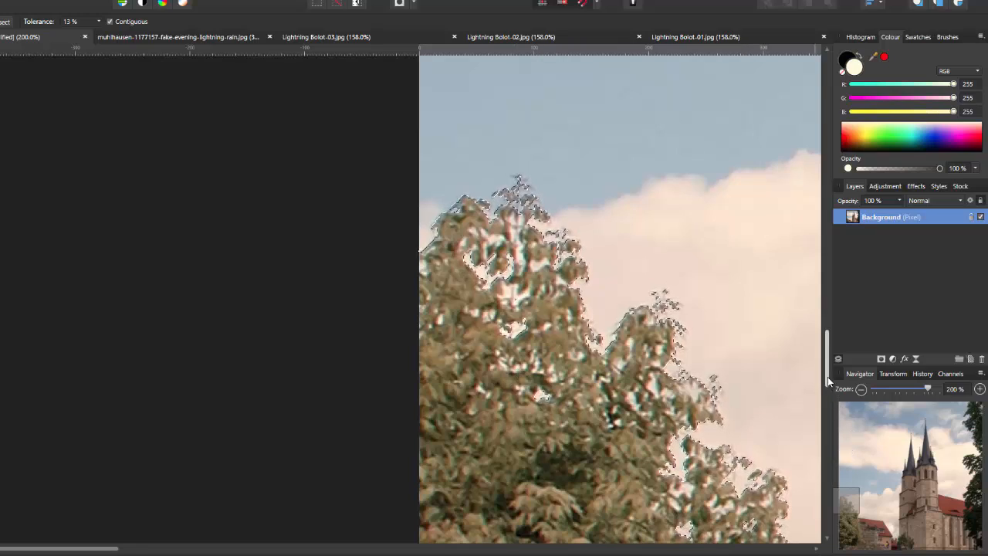
pyautogui.moveTo(827, 359); pyautogui.dragTo(835, 409)
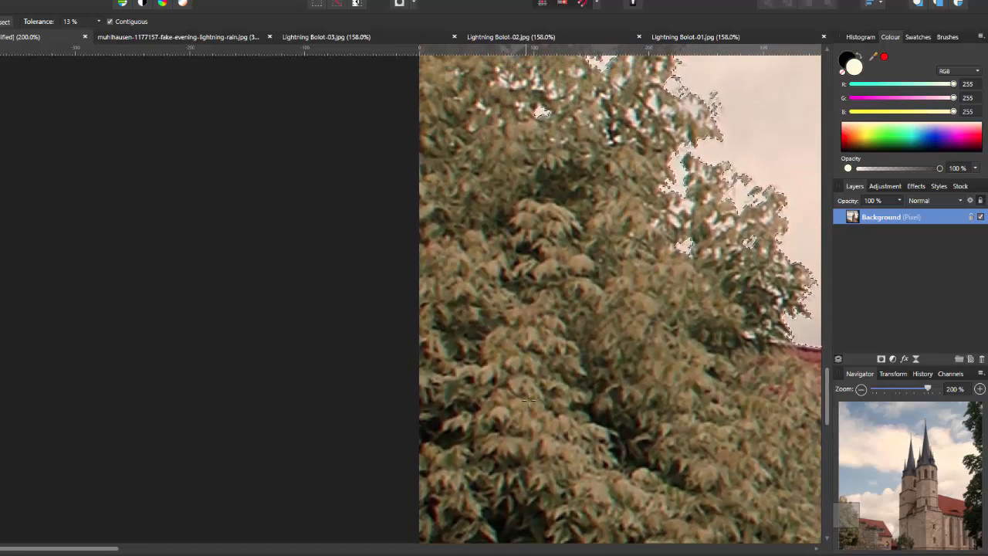
pyautogui.hotkey('ctrl', '0')
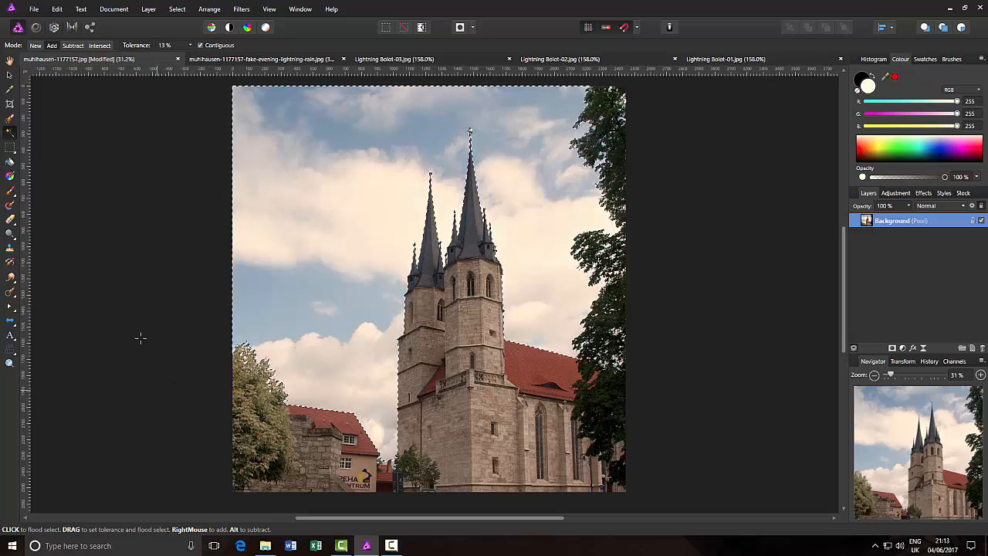
# Switch to the Selection Brush tool and refine the sky selection's edges with a 4.9 px feather, output as a selection
pyautogui.click(10, 120)
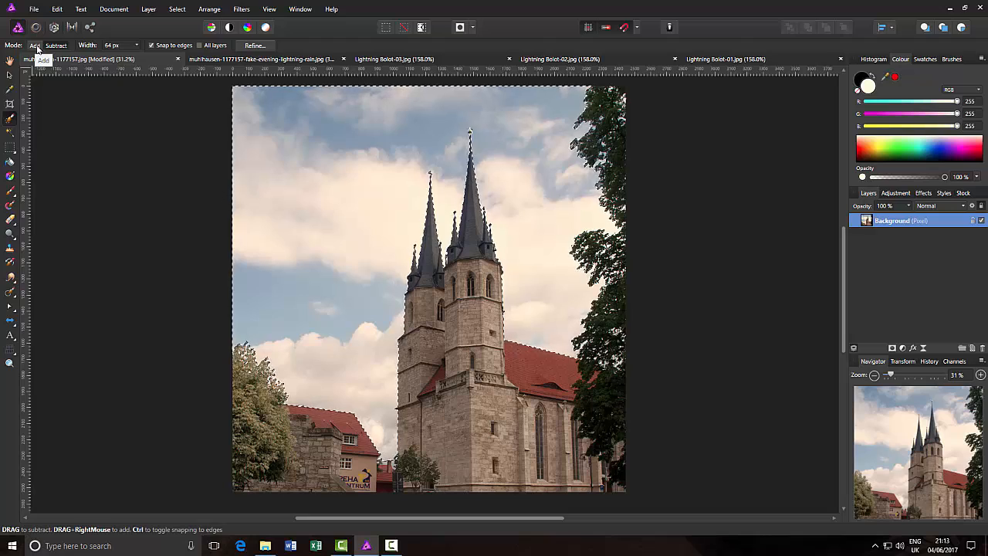
pyautogui.click(35, 45)
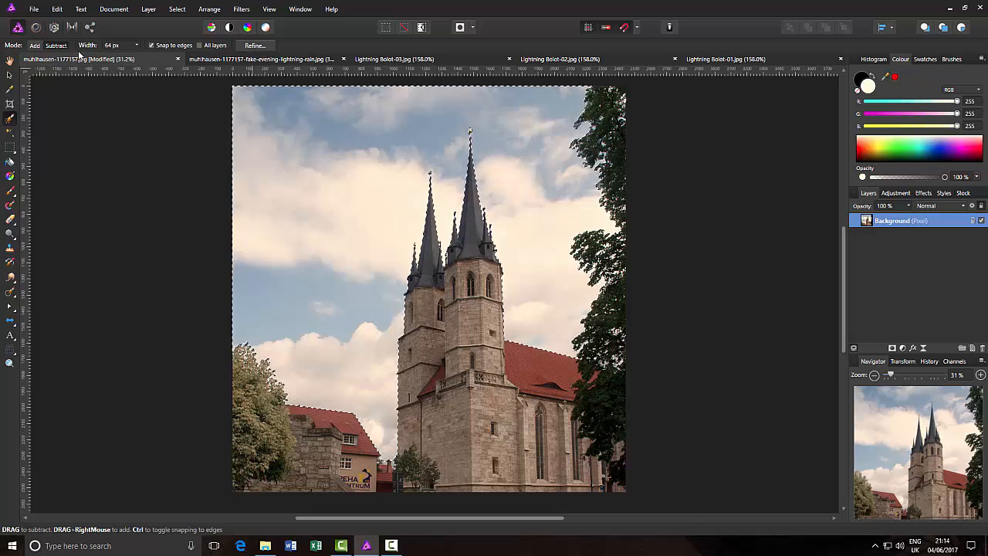
pyautogui.click(179, 10)
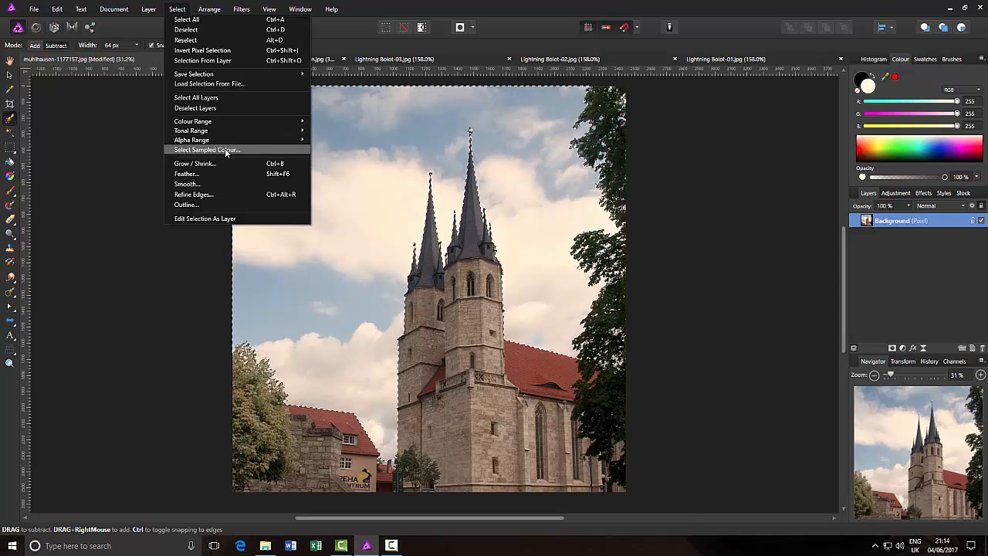
pyautogui.click(205, 198)
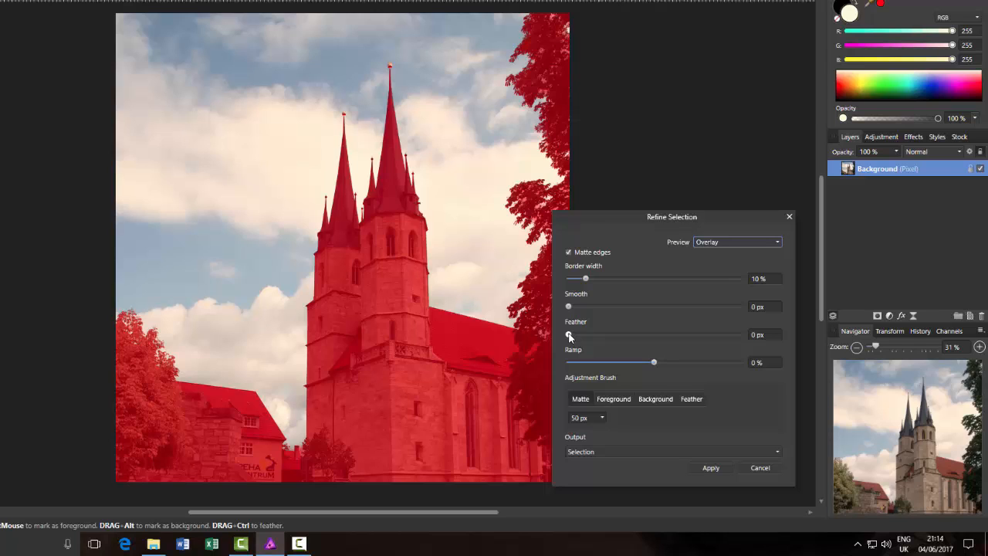
pyautogui.moveTo(569, 335); pyautogui.dragTo(572, 337)
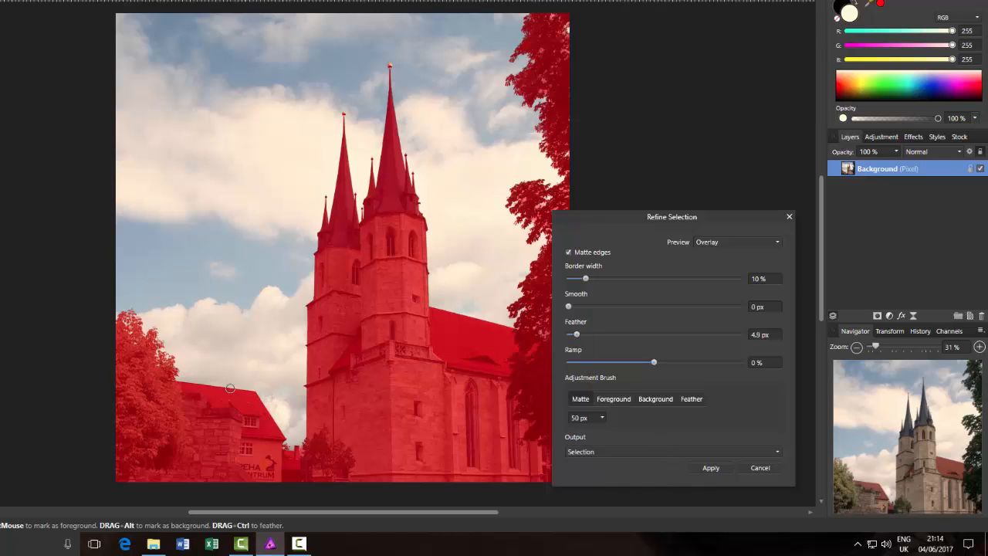
pyautogui.click(714, 468)
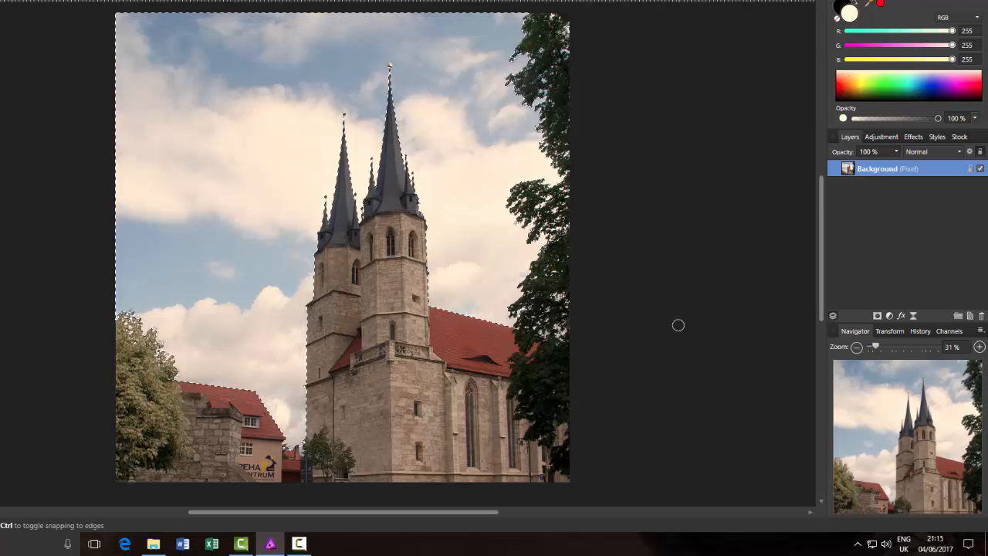
# Copy the selected sky to its own layer and deselect after checking the cut-out with the original layer hidden
pyautogui.hotkey('ctrl', 'j')
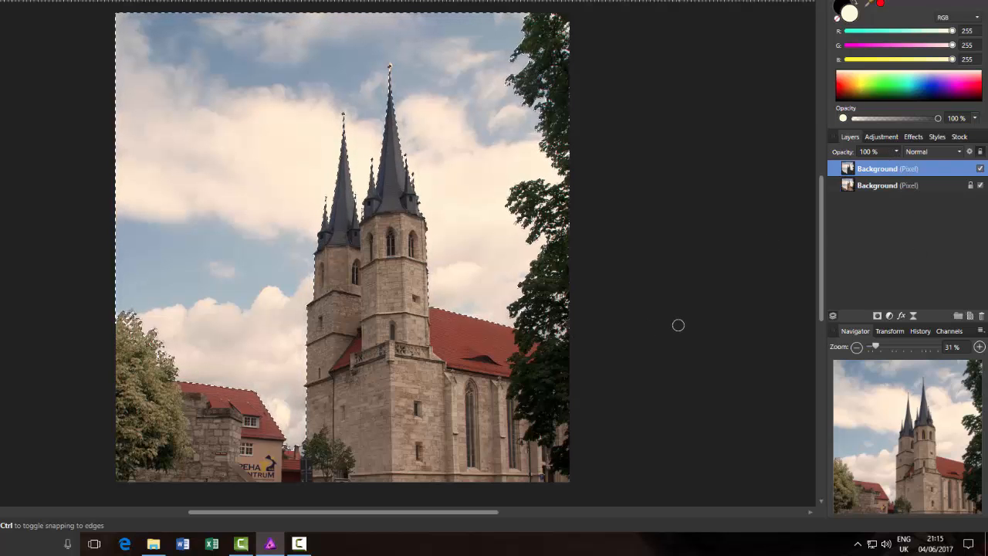
pyautogui.click(980, 186)
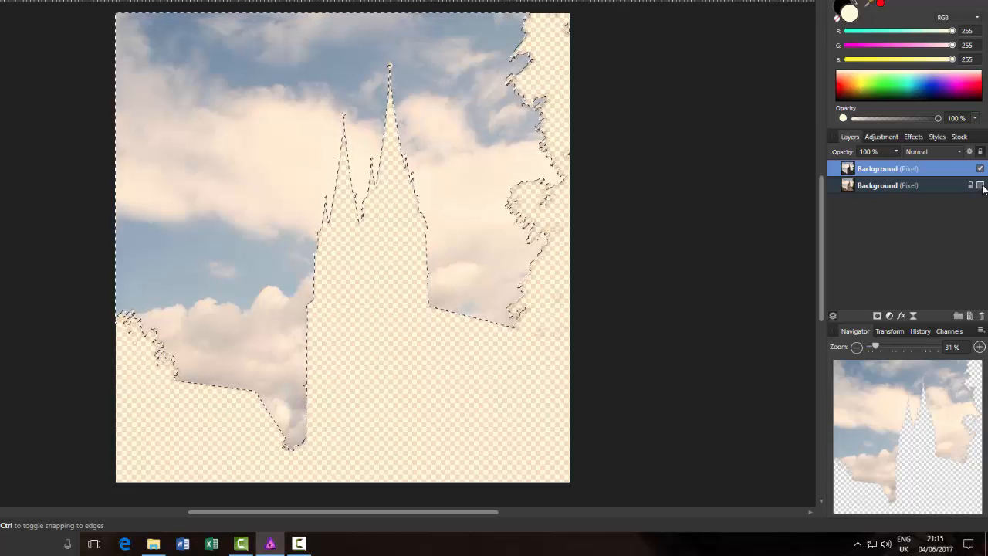
pyautogui.click(981, 186)
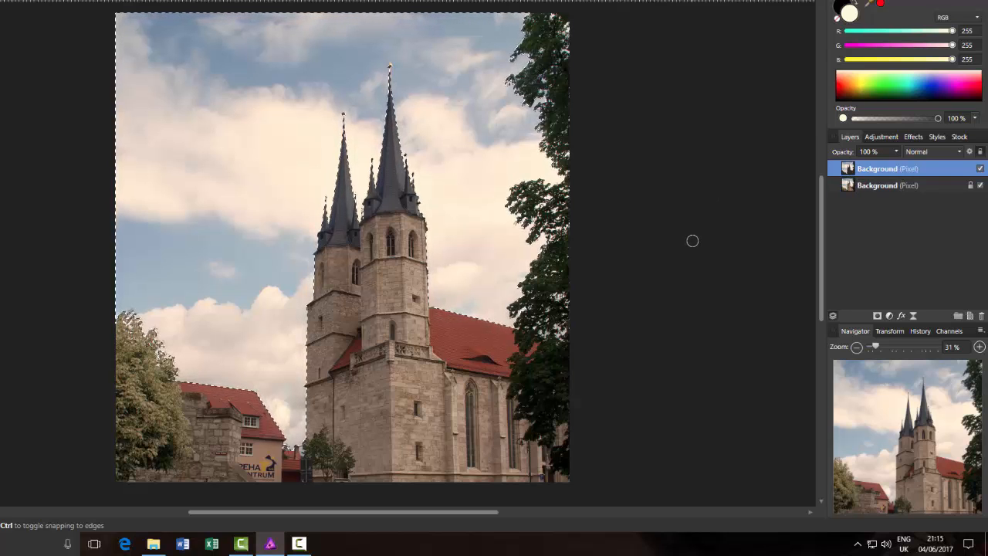
pyautogui.hotkey('ctrl', 'd')
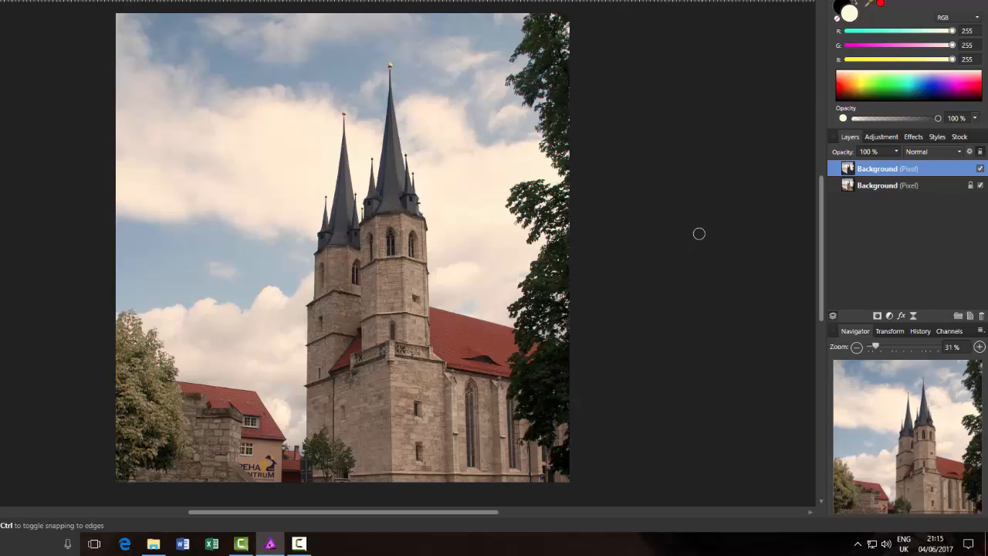
# Add an HSL adjustment to the separated sky layer and set the saturation shift of the Cyans to -100%
pyautogui.click(882, 137)
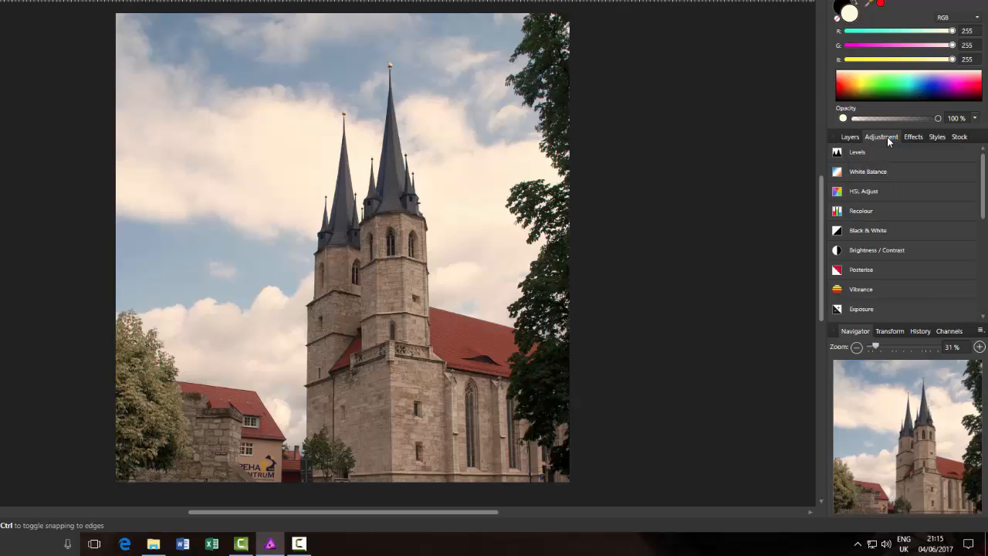
pyautogui.click(863, 191)
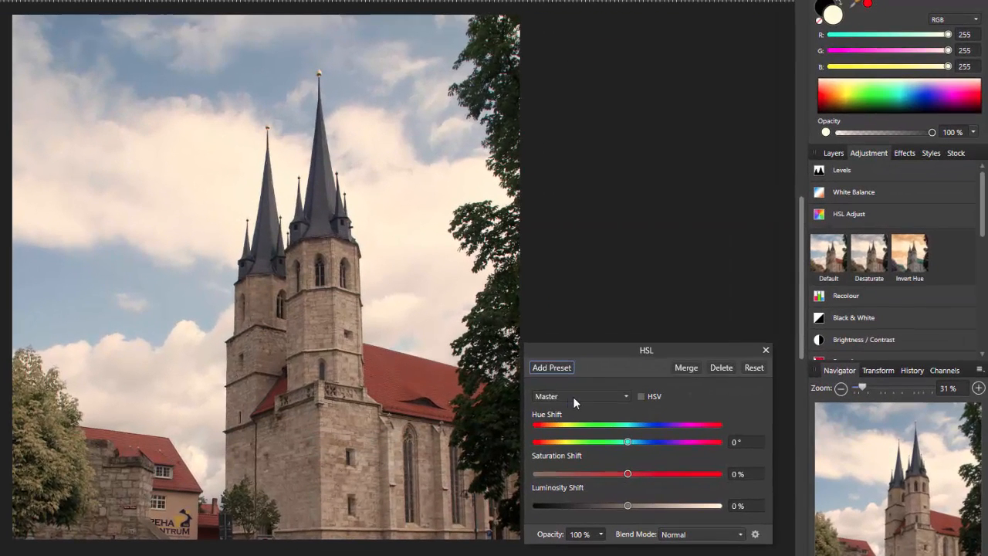
pyautogui.click(627, 396)
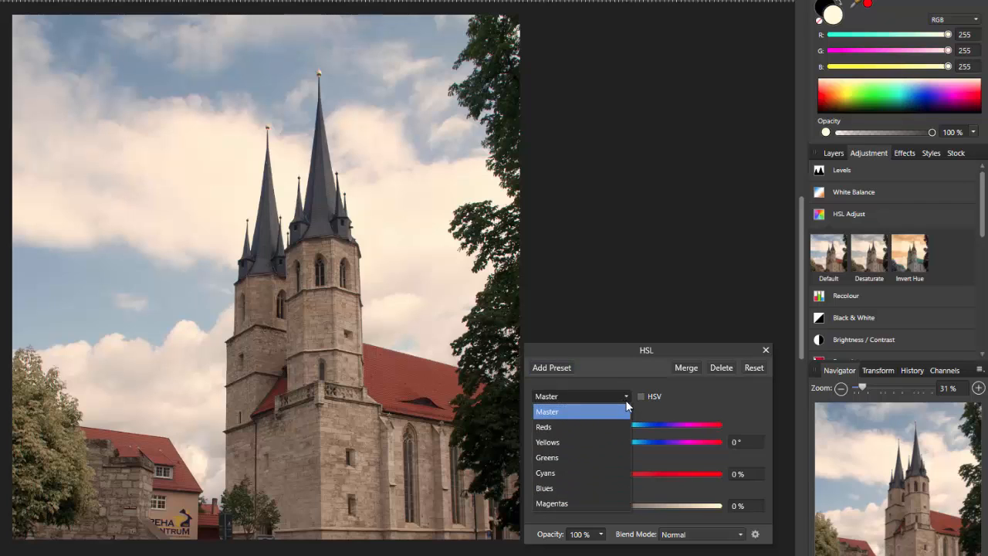
pyautogui.click(575, 474)
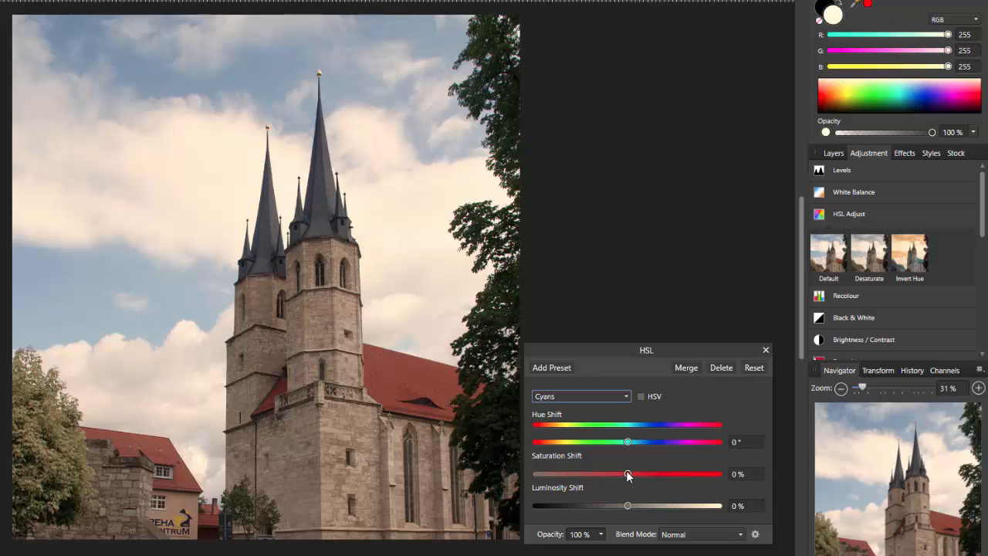
pyautogui.moveTo(626, 471); pyautogui.dragTo(528, 469)
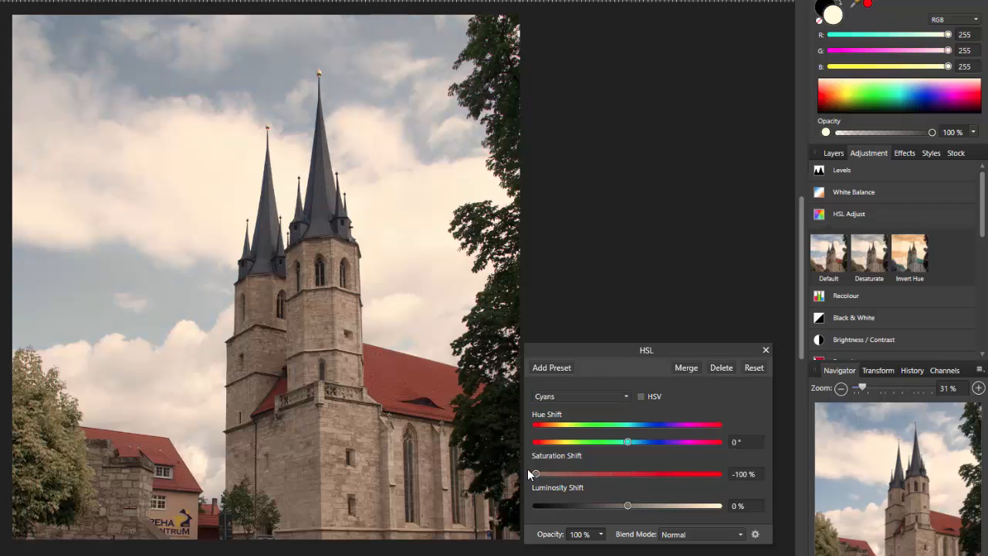
# Set the saturation shift of the Blues to -100% and merge the HSL adjustment into the sky layer
pyautogui.click(626, 399)
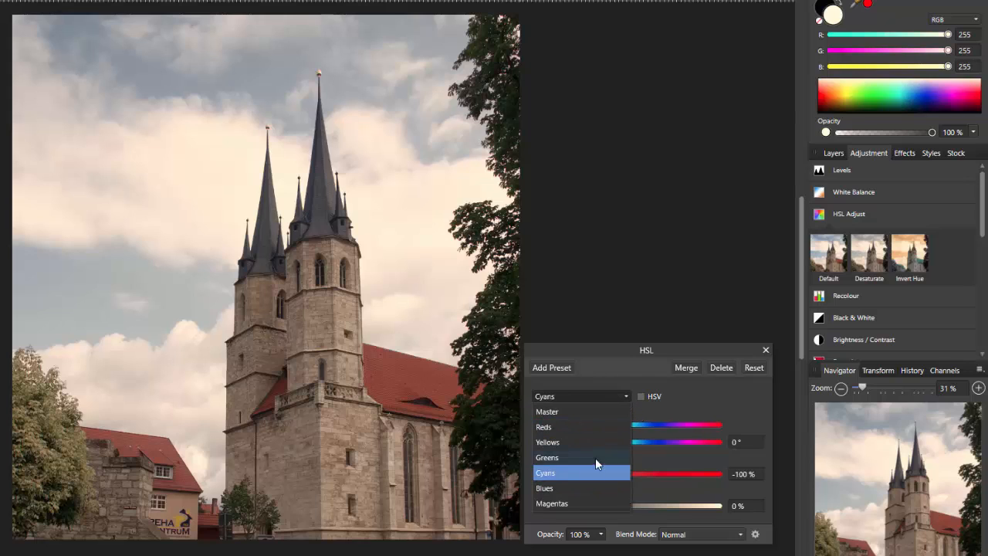
pyautogui.click(568, 487)
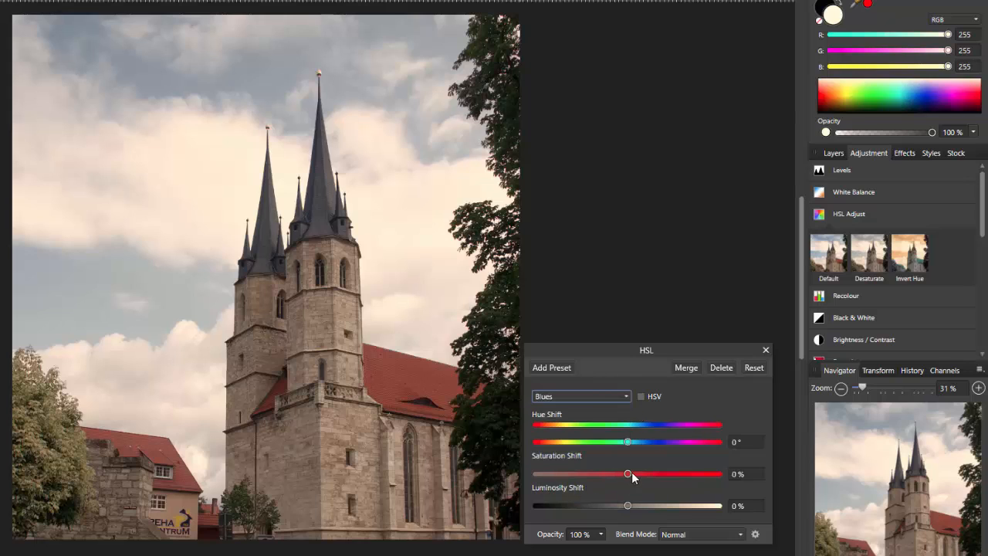
pyautogui.moveTo(627, 475); pyautogui.dragTo(528, 474)
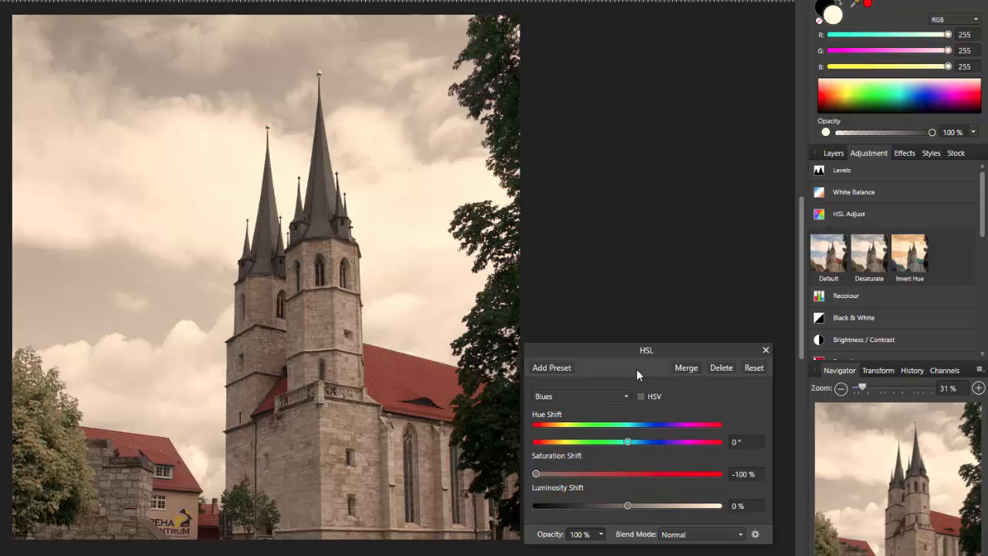
pyautogui.click(686, 368)
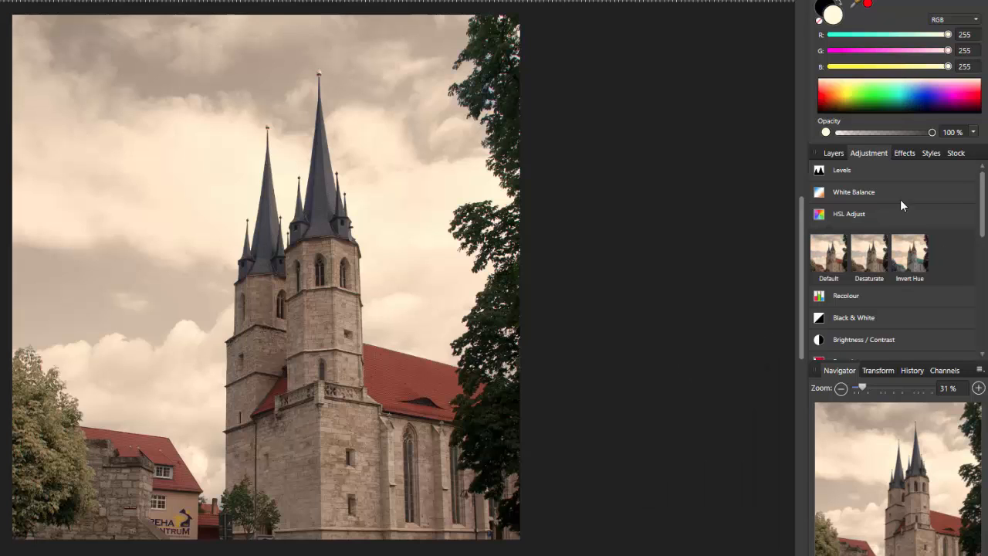
# Check the desaturated sky on its own, set its layer's blend mode to Multiply, and compare the image with that layer hidden and shown
pyautogui.click(833, 153)
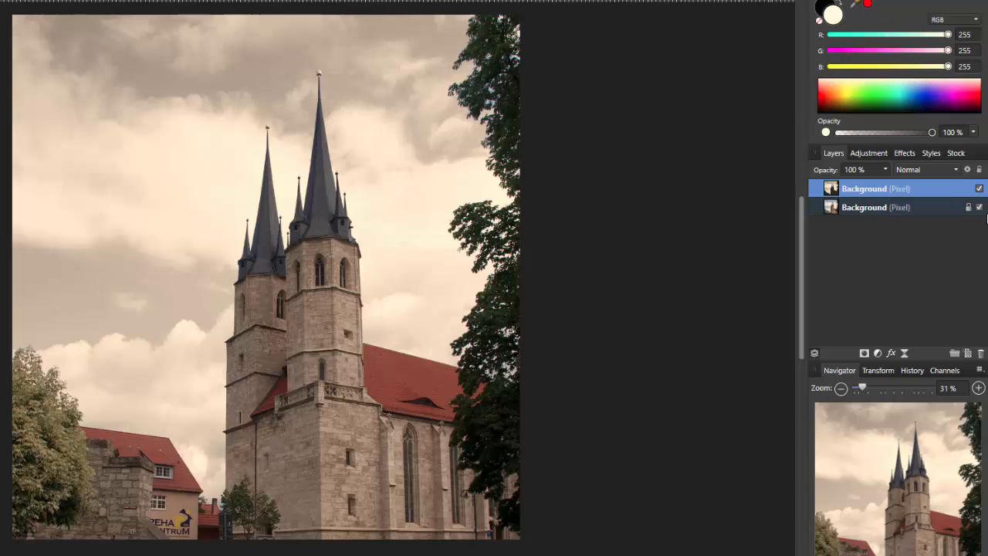
pyautogui.click(979, 207)
pyautogui.click(979, 208)
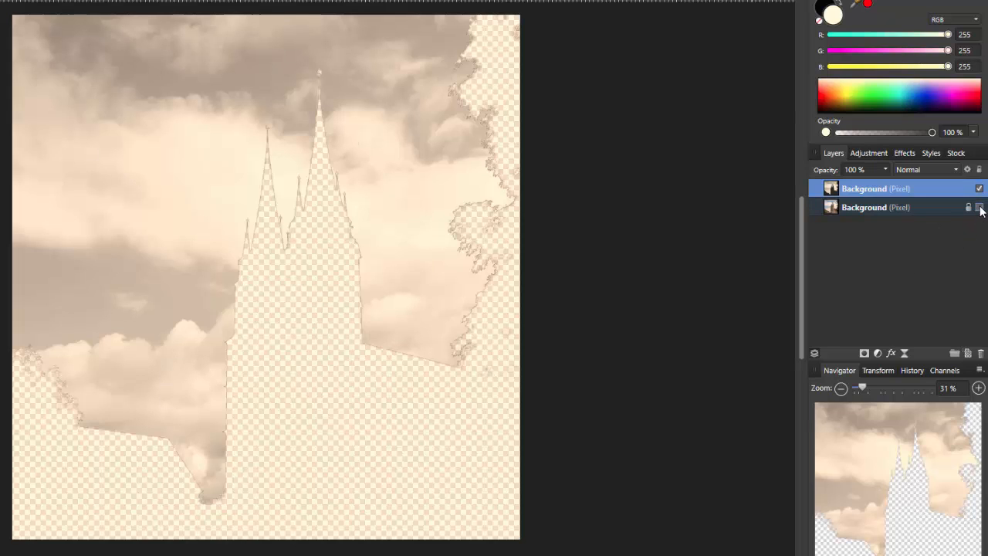
pyautogui.click(980, 209)
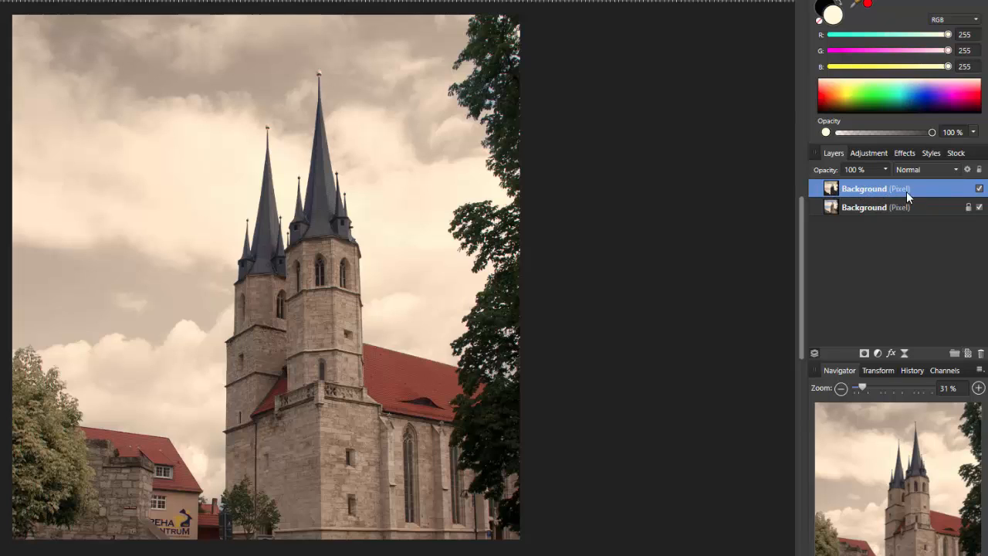
pyautogui.click(957, 170)
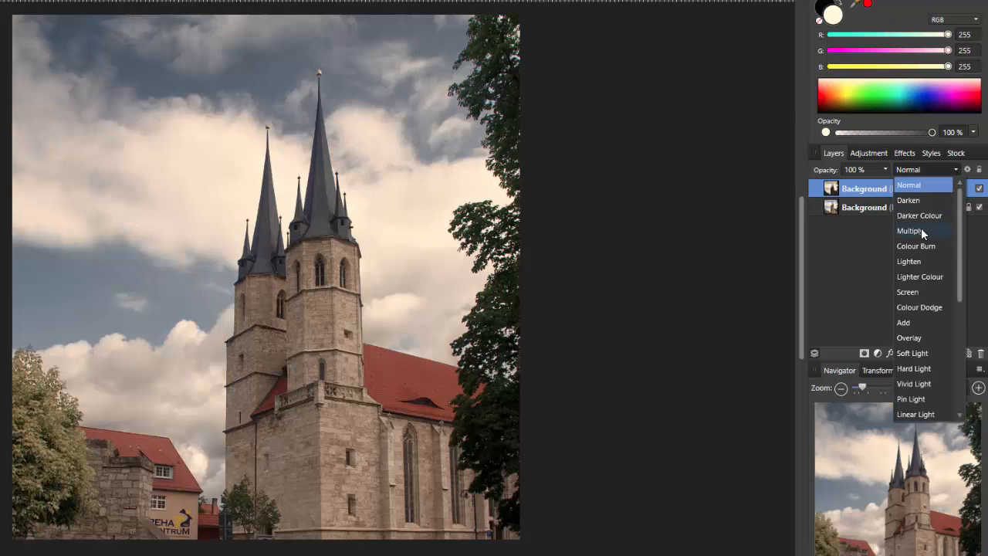
pyautogui.click(921, 229)
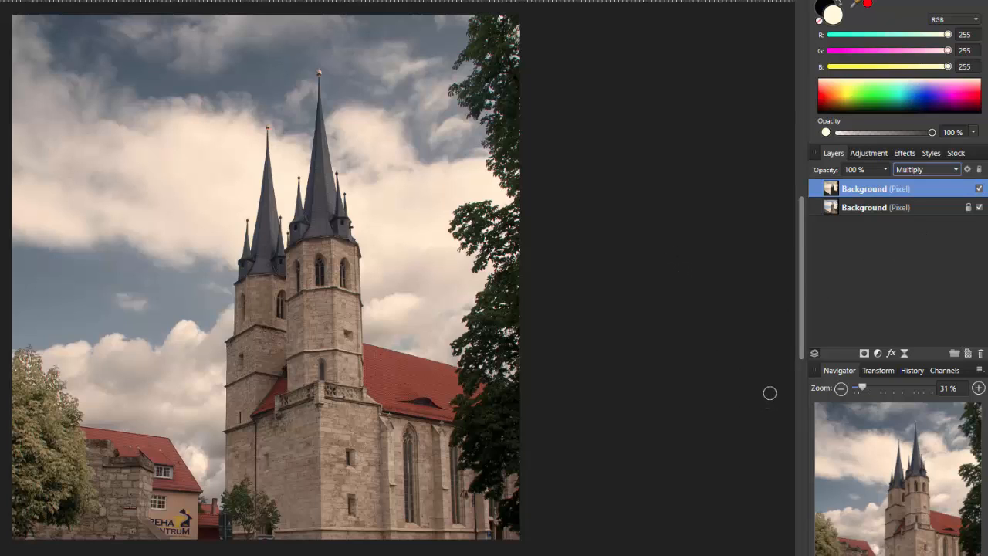
pyautogui.click(979, 189)
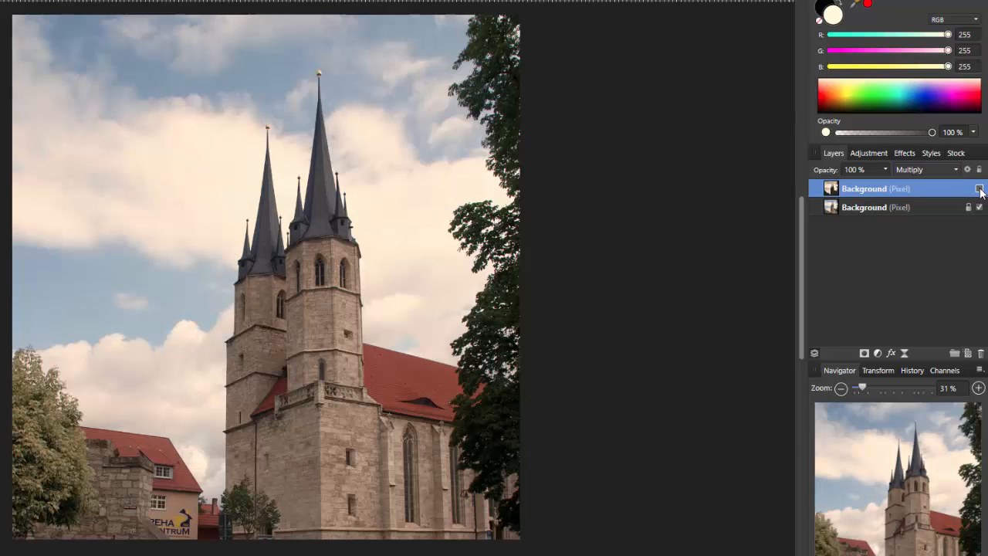
pyautogui.click(979, 190)
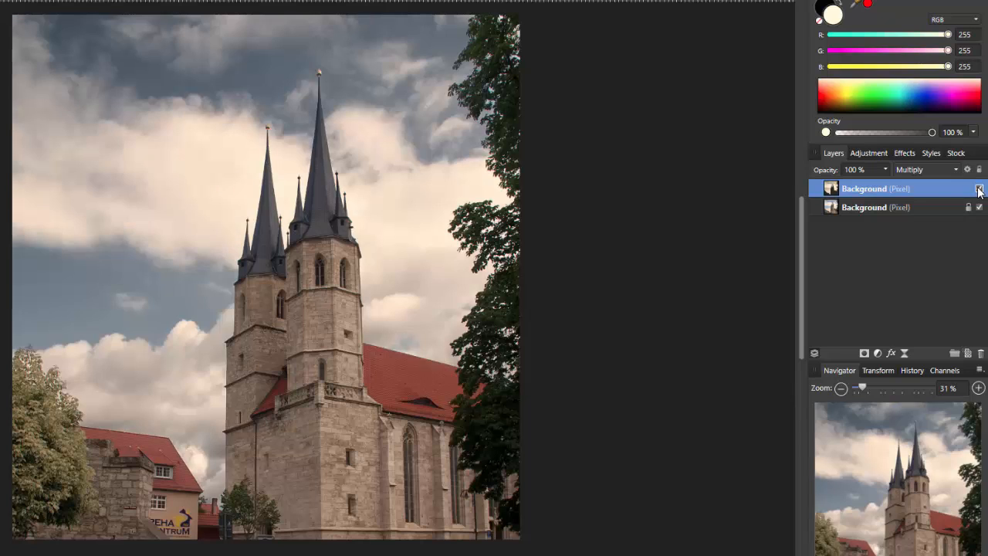
# Duplicate the Multiply sky layer and merge all visible layers into a new pixel layer on top
pyautogui.rightClick(935, 190)
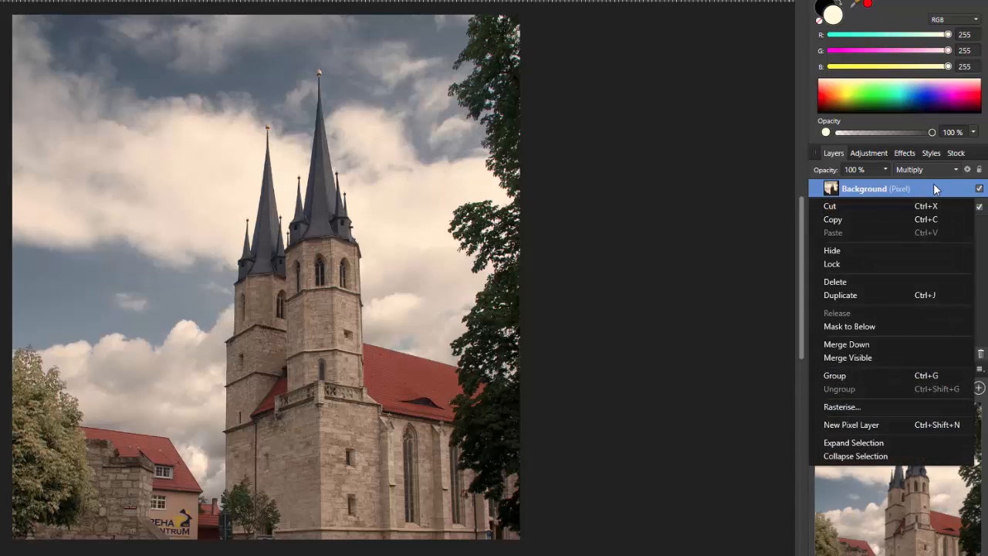
pyautogui.click(887, 293)
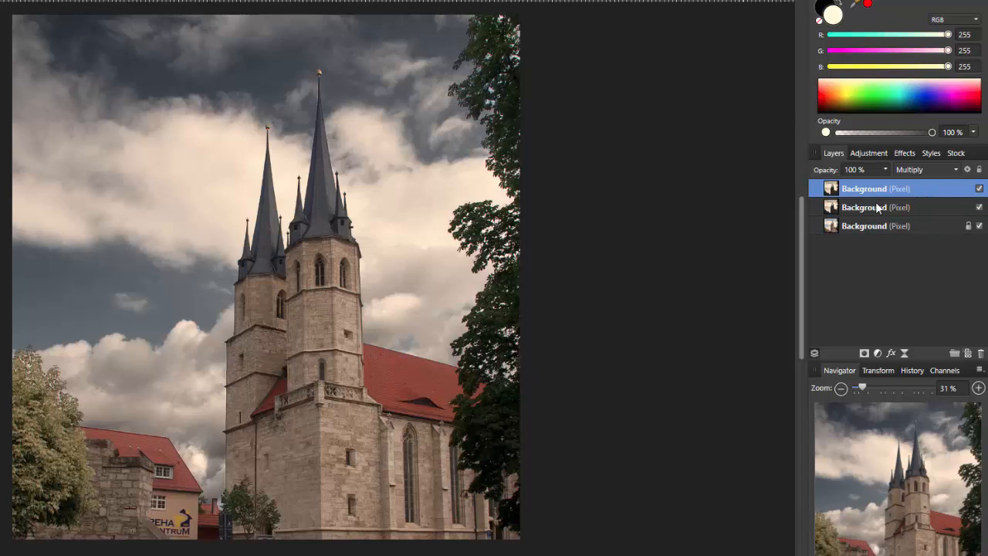
pyautogui.rightClick(921, 190)
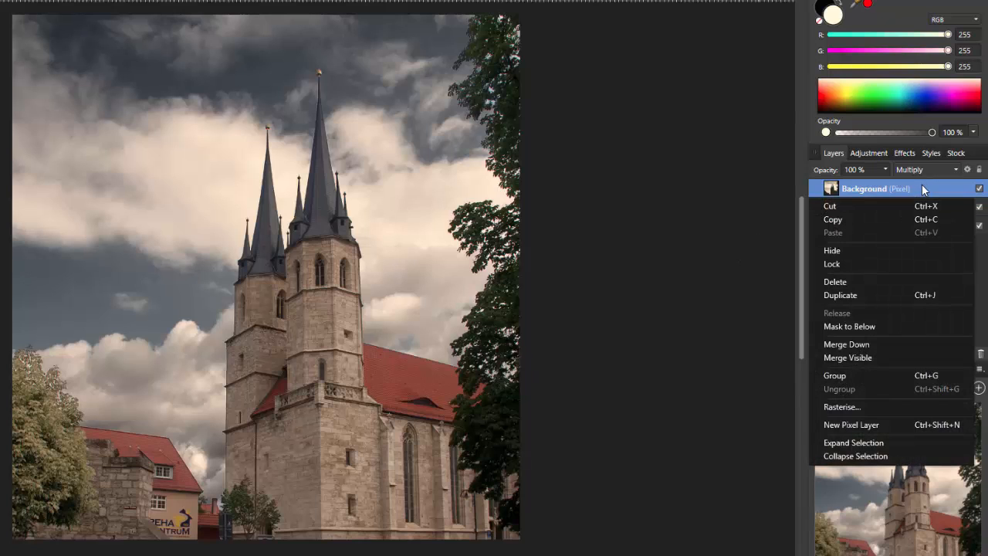
pyautogui.click(850, 357)
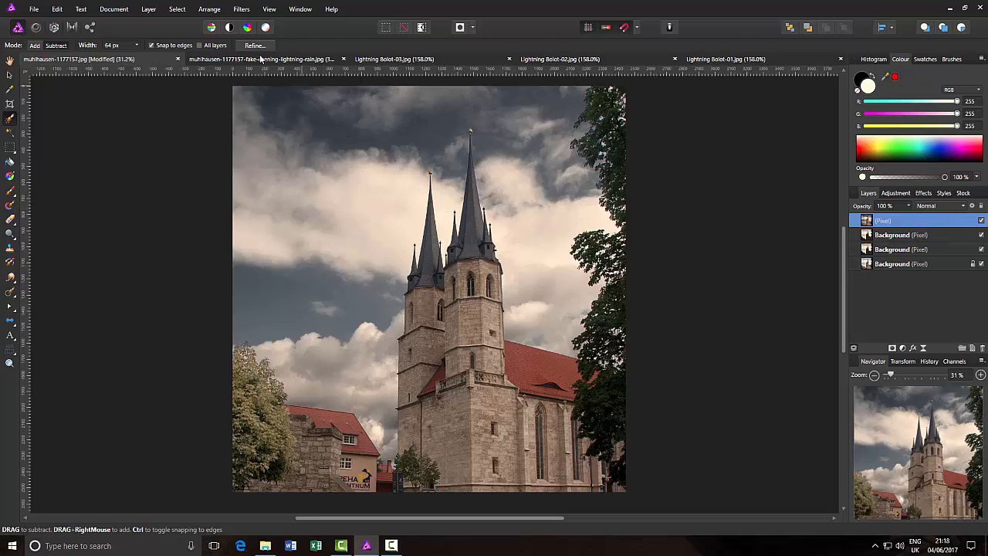
# Start a Vignette filter on the merged layer with the exposure set to -2.5
pyautogui.click(242, 11)
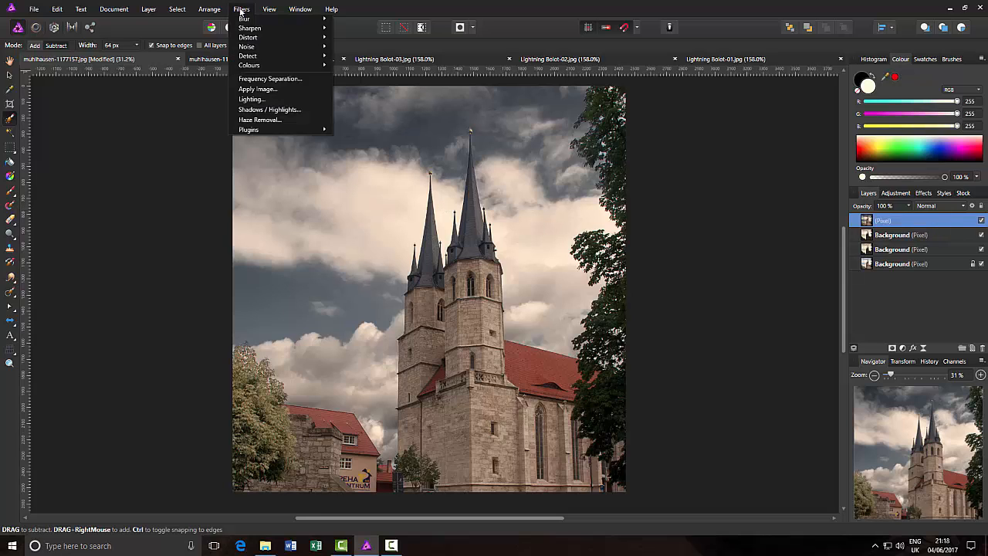
pyautogui.moveTo(286, 70)
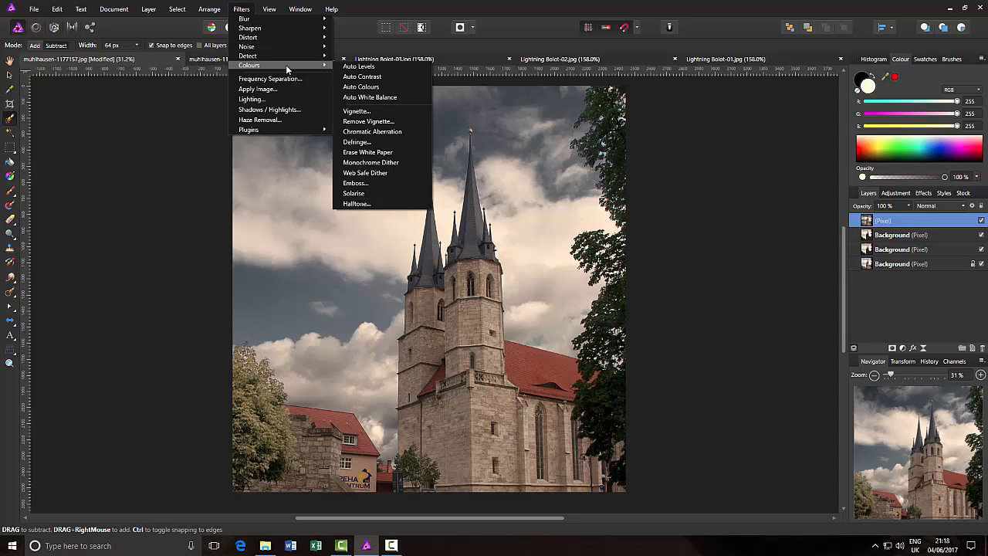
pyautogui.click(359, 114)
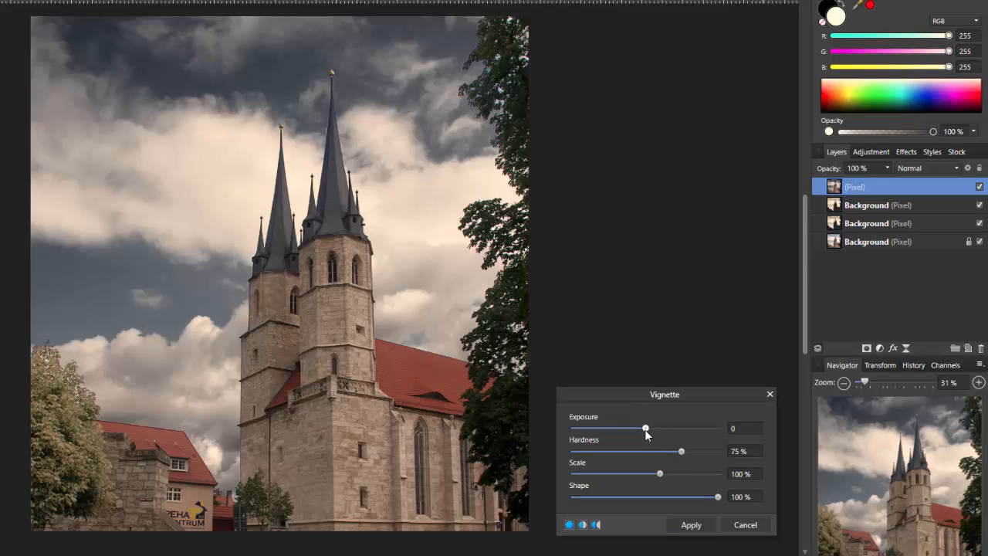
pyautogui.moveTo(643, 430); pyautogui.dragTo(642, 429)
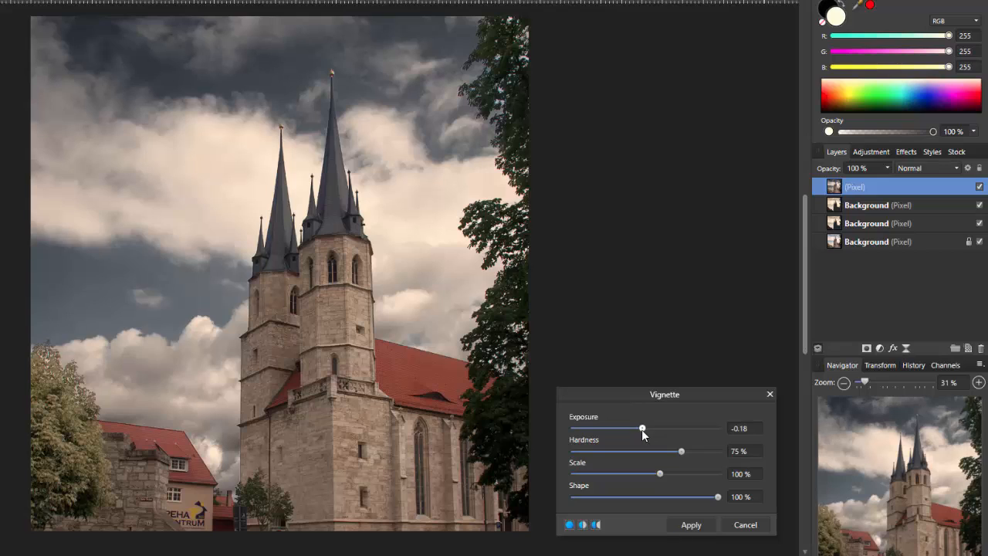
pyautogui.click(741, 430)
pyautogui.write('-2.5')
# Set the vignette's hardness to 50% and its scale to 200%, and apply the filter
pyautogui.click(743, 451)
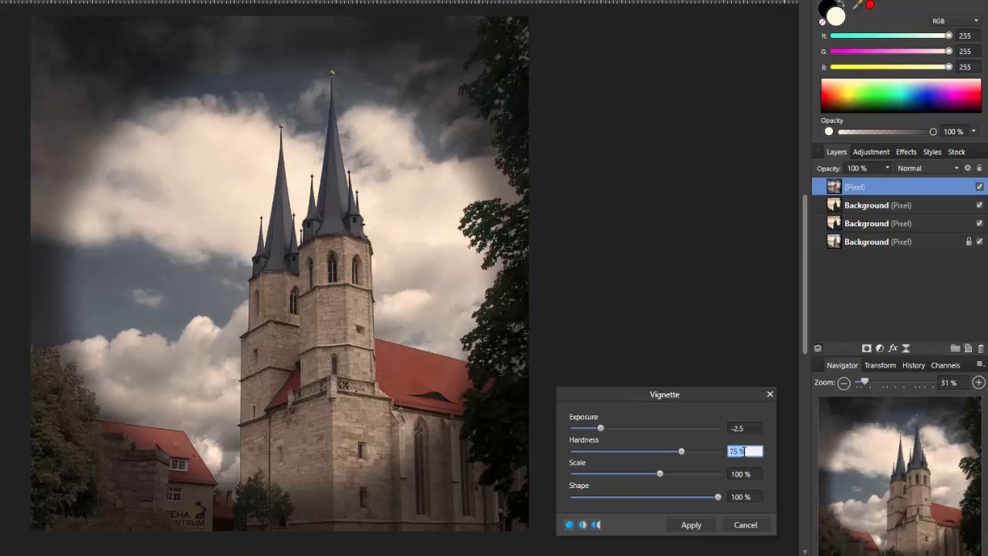
pyautogui.write('50')
pyautogui.press('Return')
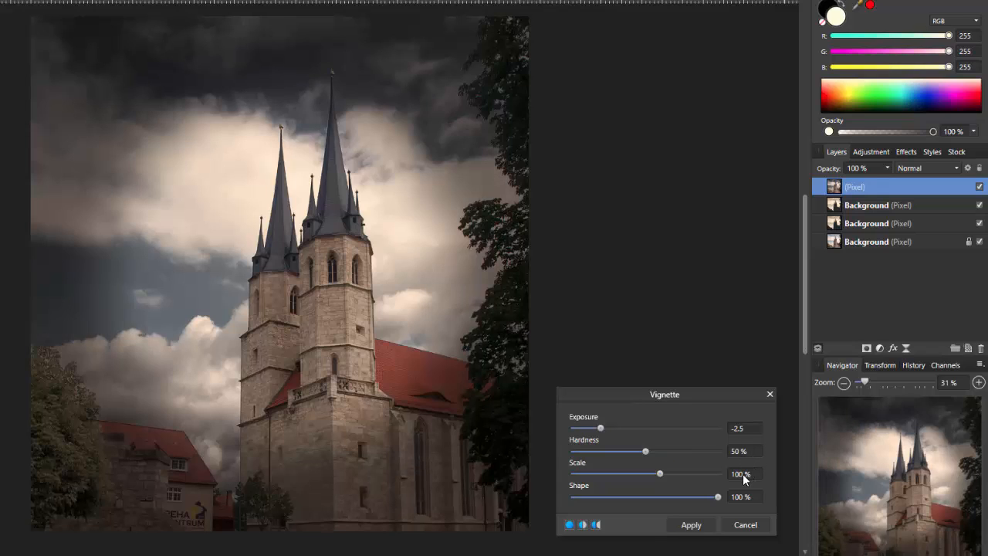
pyautogui.click(744, 479)
pyautogui.write('200')
pyautogui.press('Return')
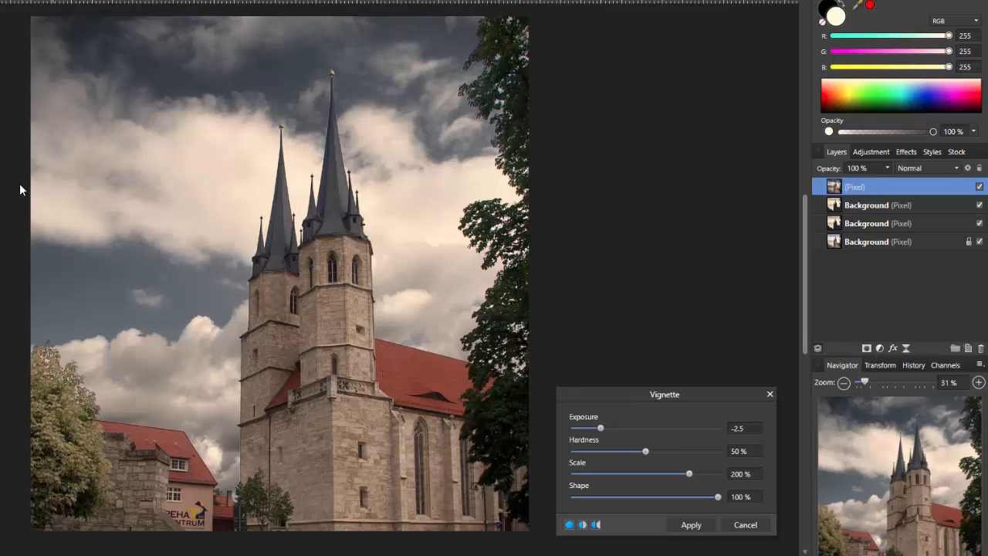
pyautogui.click(702, 528)
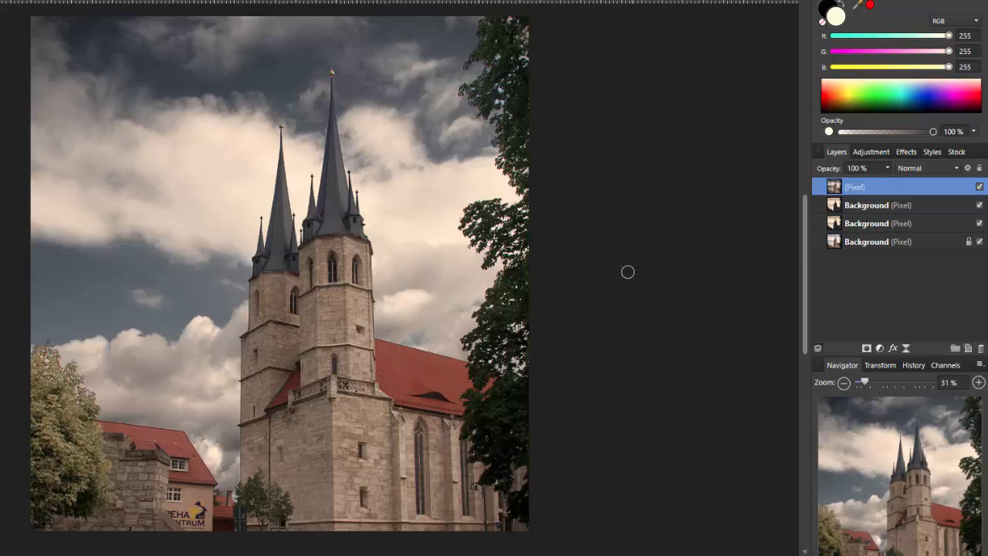
# Add a Levels adjustment with gamma 1.207 to the vignetted layer and merge it into that layer
pyautogui.click(873, 152)
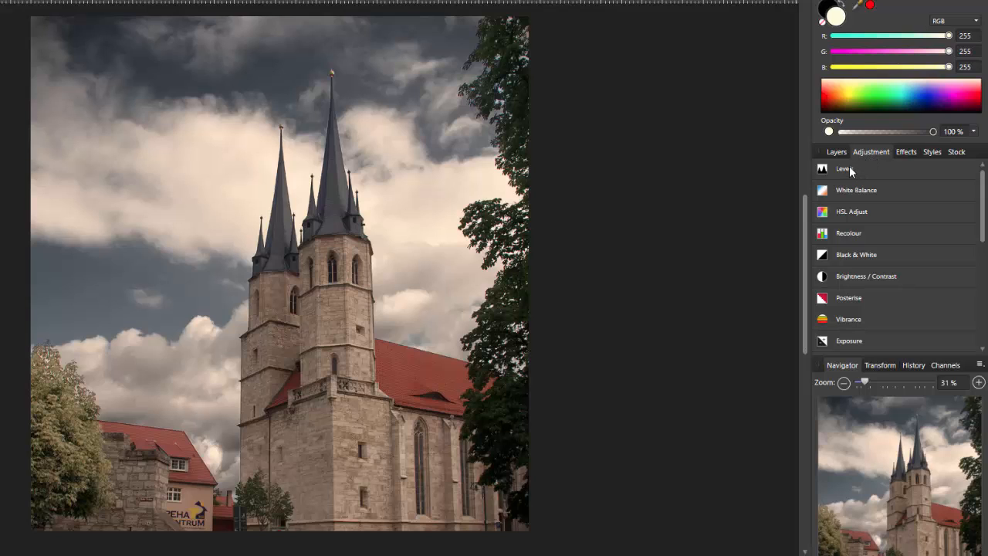
pyautogui.click(848, 170)
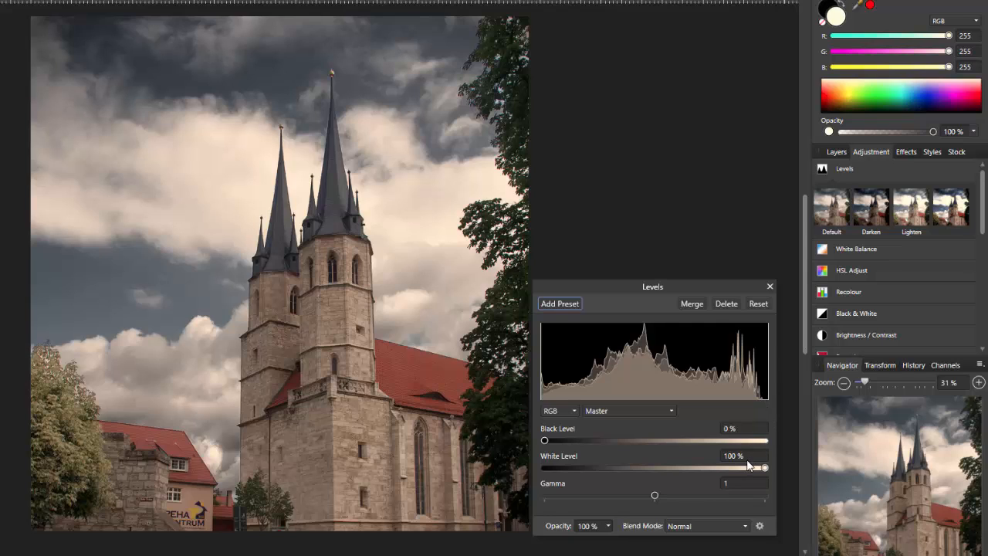
pyautogui.click(656, 495)
pyautogui.moveTo(656, 498); pyautogui.dragTo(678, 498)
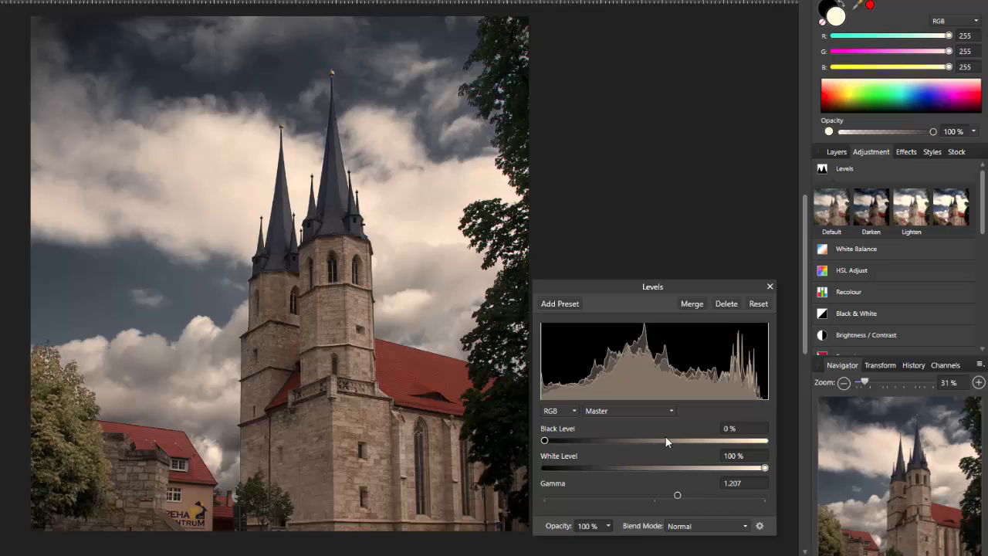
pyautogui.click(692, 304)
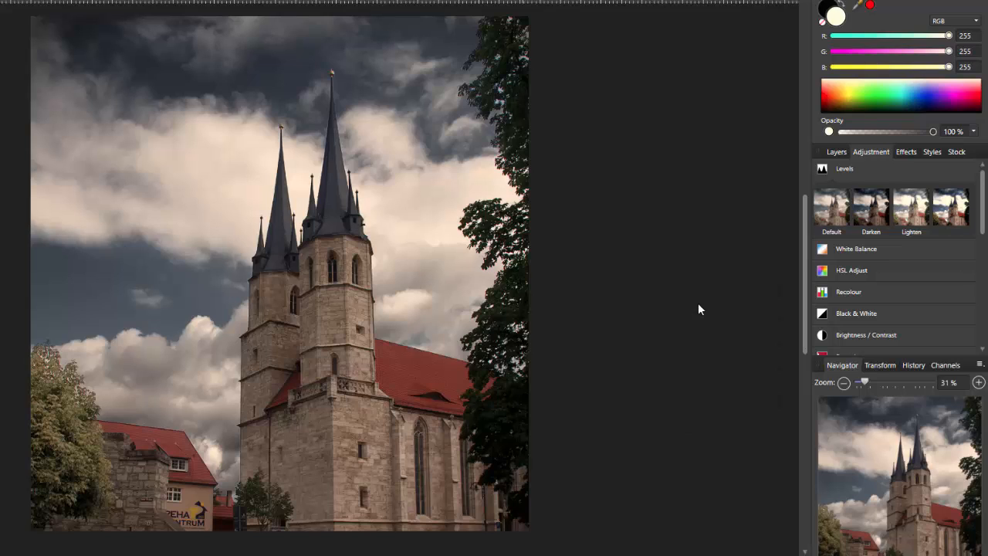
pyautogui.click(892, 168)
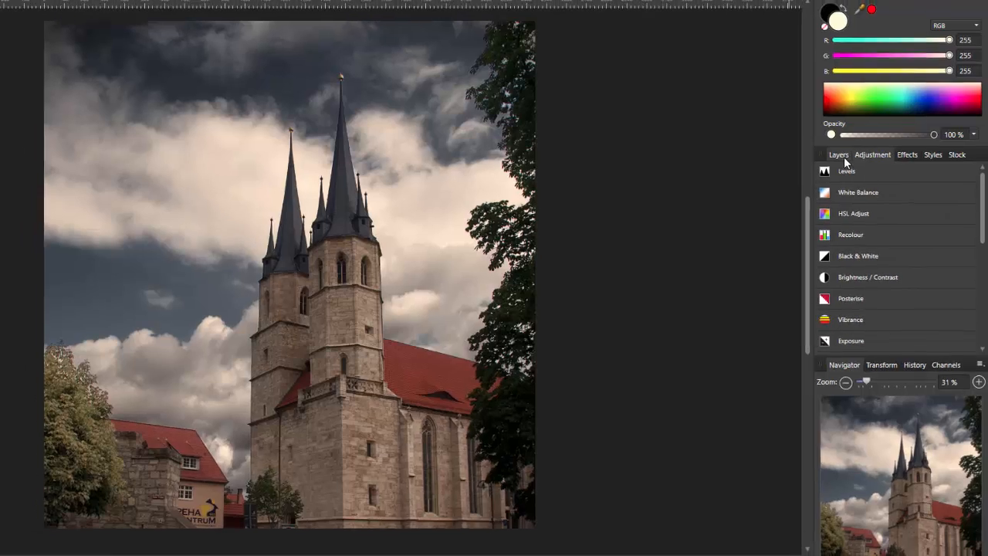
# Add a new fill layer above the merged pixel layer and set its blend mode to Multiply
pyautogui.click(840, 155)
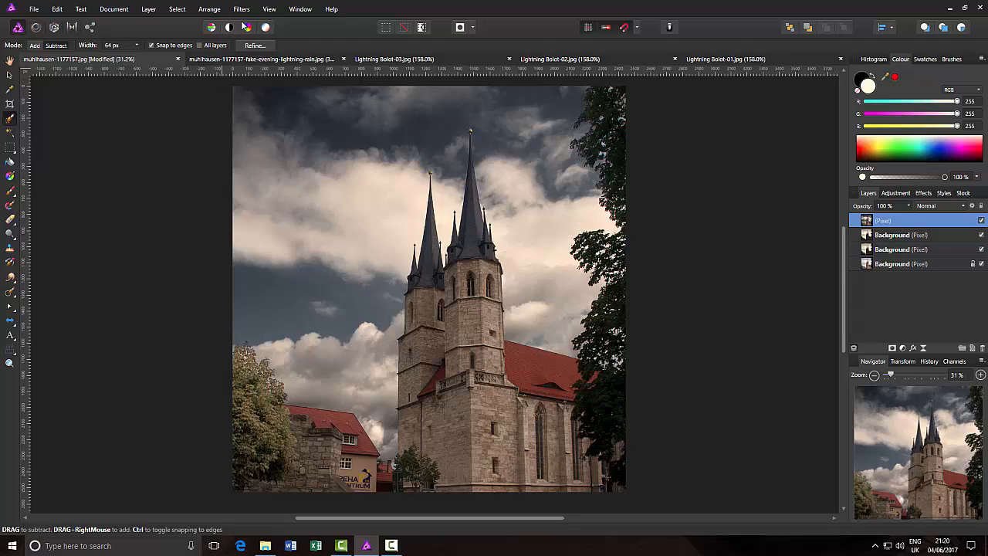
pyautogui.click(149, 10)
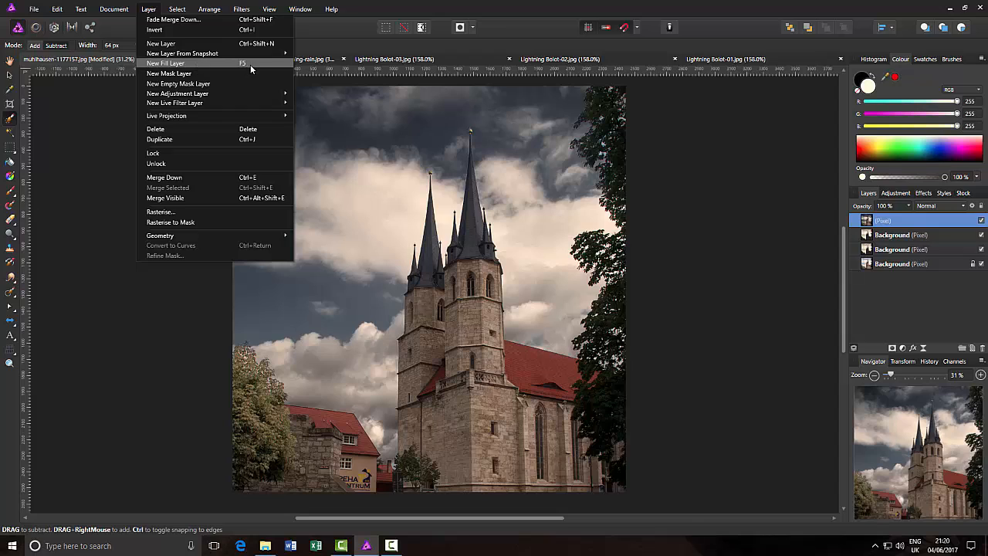
pyautogui.click(170, 63)
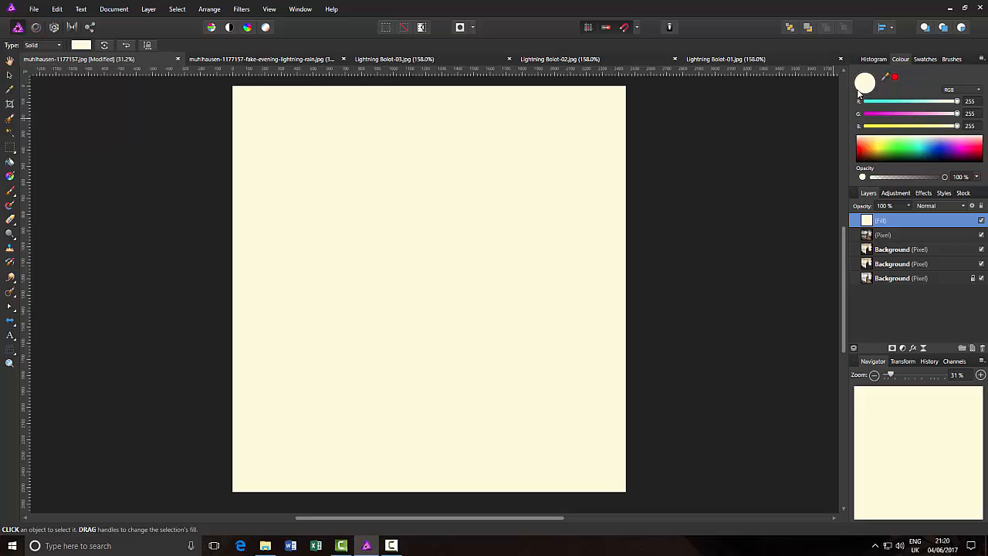
pyautogui.click(963, 207)
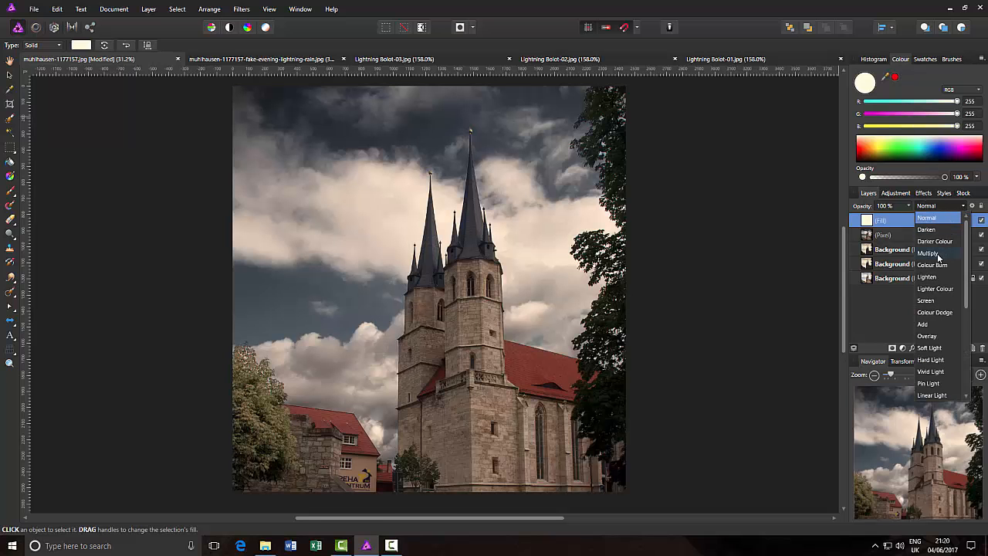
pyautogui.click(940, 255)
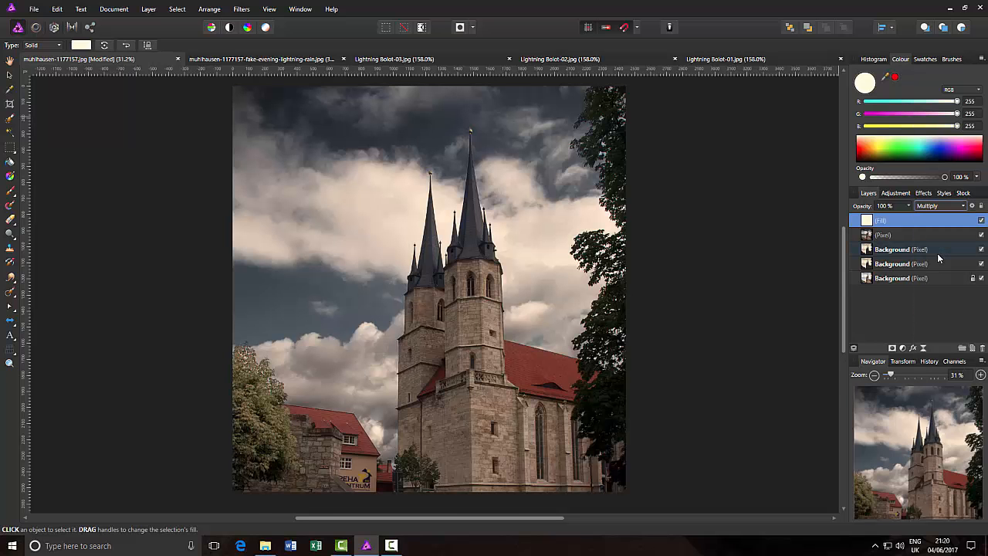
# Set the fill layer's colour to a blue with RGB values 72, 103, 255
pyautogui.click(938, 151)
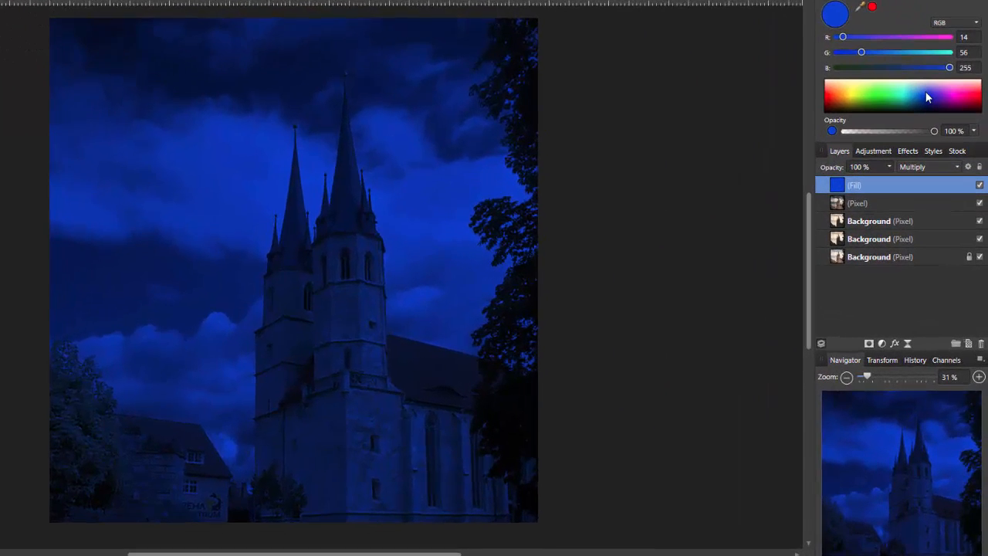
pyautogui.click(934, 123)
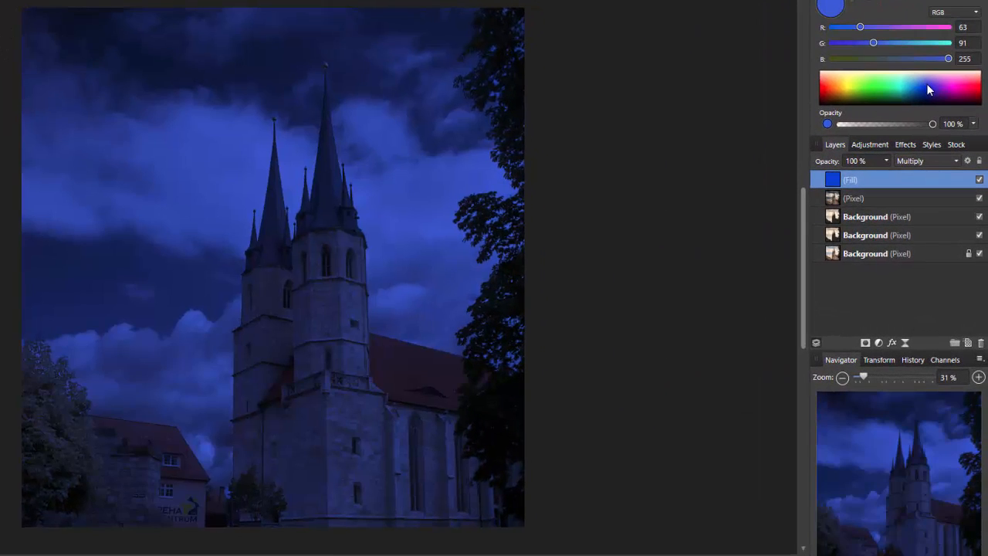
pyautogui.click(916, 89)
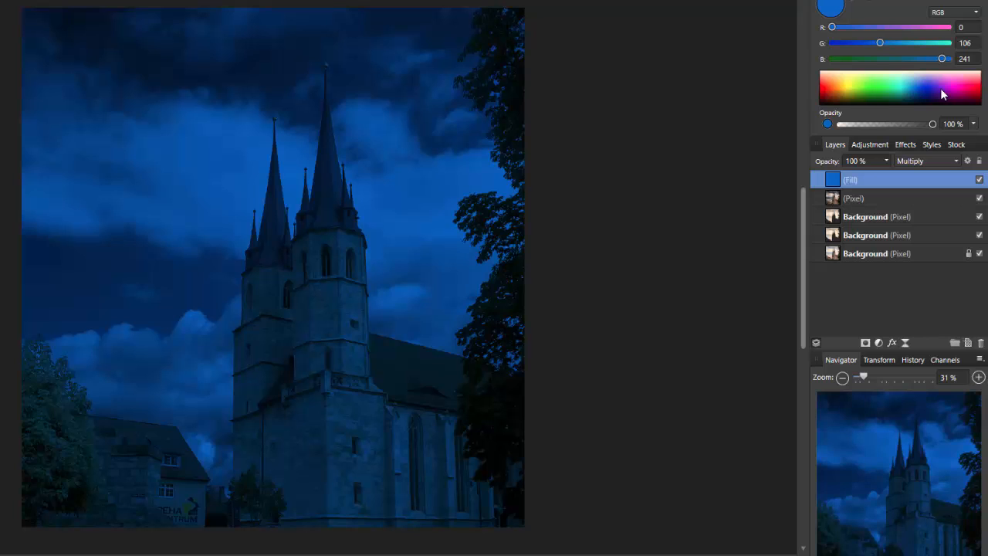
pyautogui.click(937, 88)
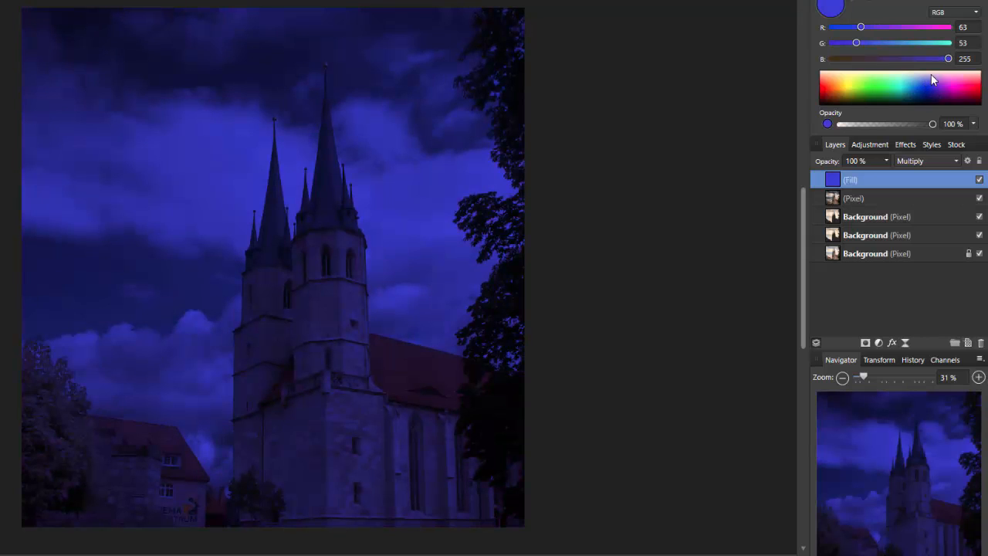
pyautogui.click(962, 27)
pyautogui.write('72')
pyautogui.click(969, 43)
pyautogui.write('103')
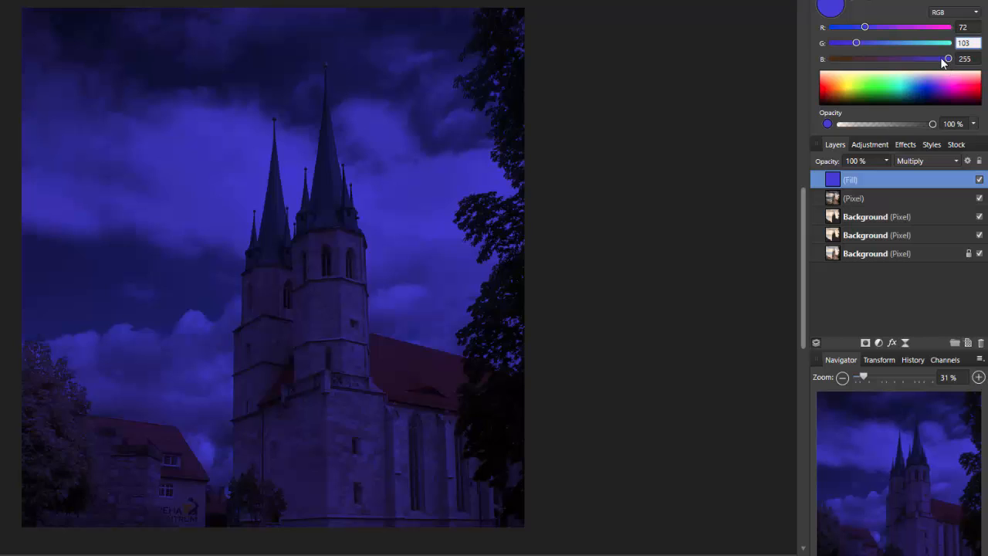
pyautogui.press('Return')
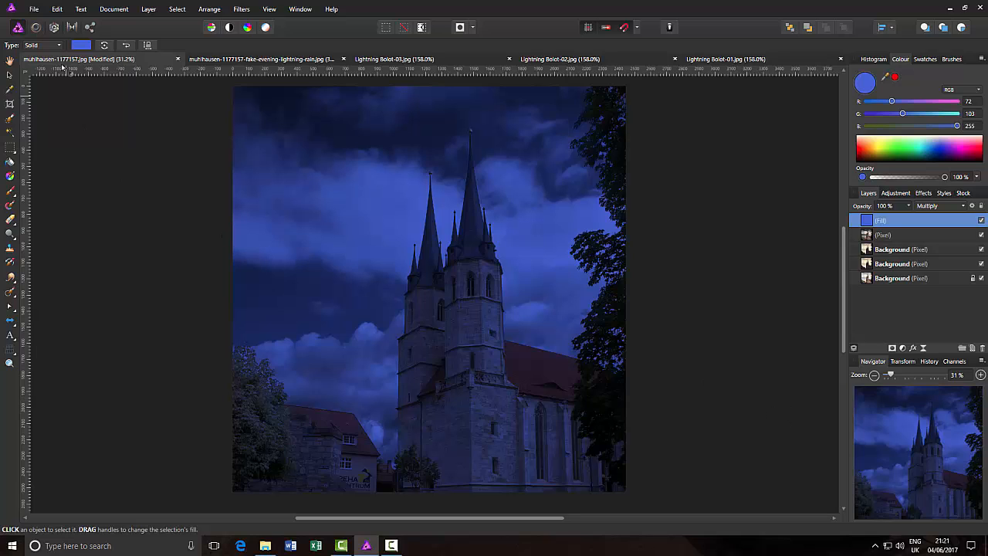
pyautogui.click(33, 9)
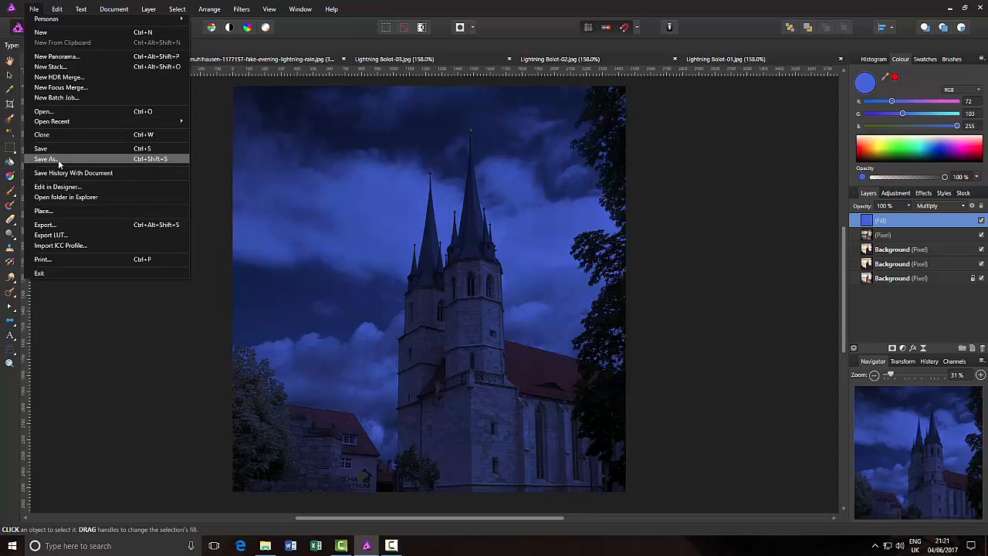
pyautogui.click(846, 258)
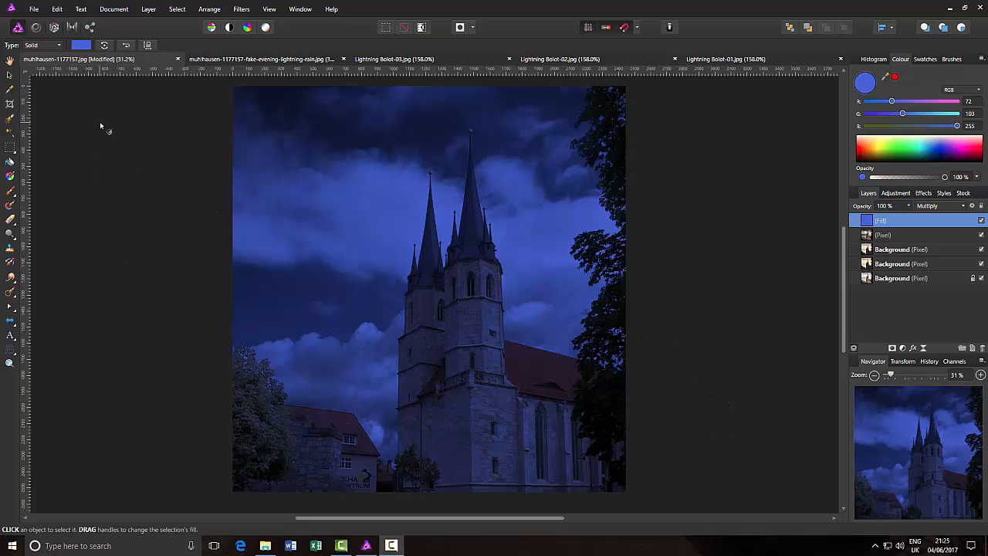
# Create a new 500 × 500 px photo document at 300 DPI with a transparent background and add a pixel layer
pyautogui.click(34, 11)
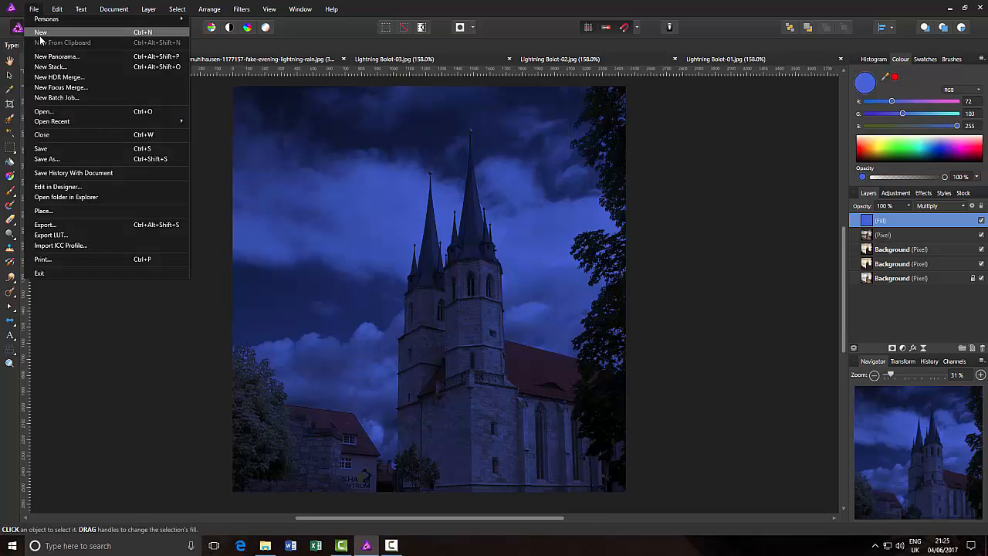
pyautogui.click(41, 34)
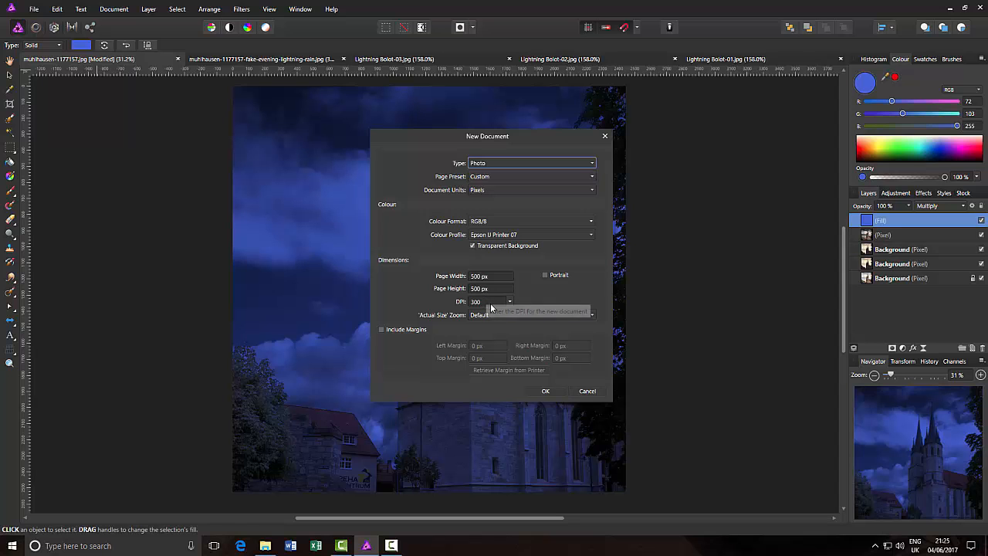
pyautogui.click(543, 392)
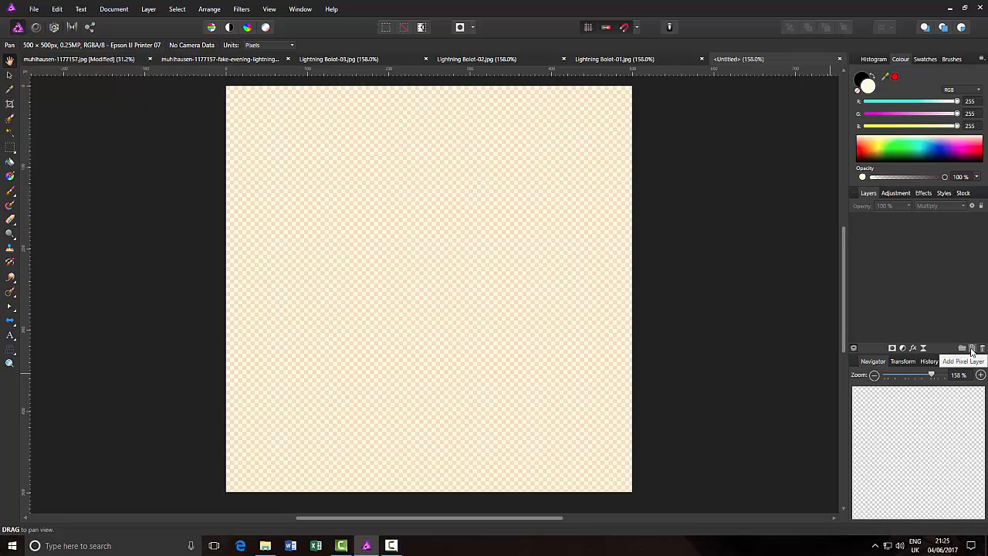
pyautogui.click(972, 351)
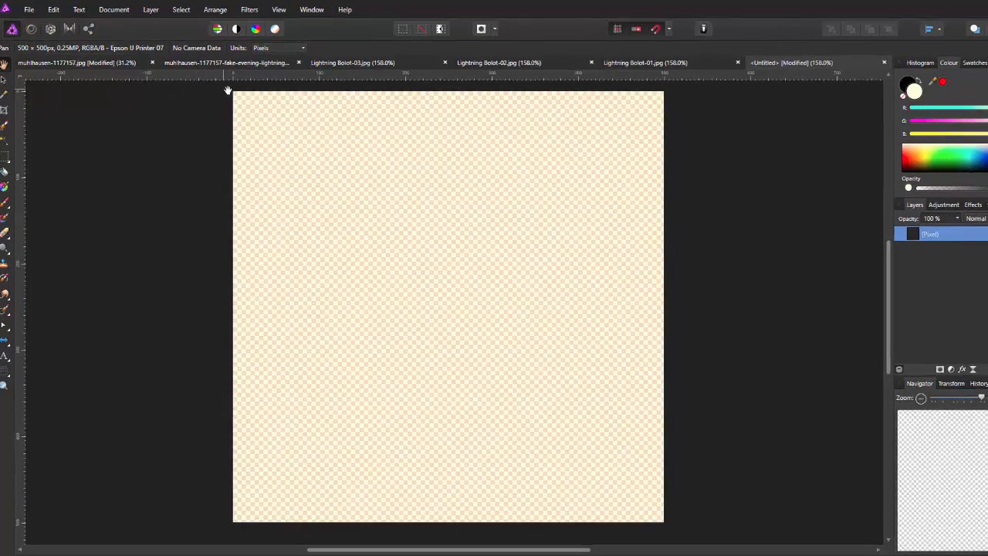
# Apply Perlin Noise to the pixel layer with octaves 6 px, zoom 30 px and persistence 100 px
pyautogui.click(257, 10)
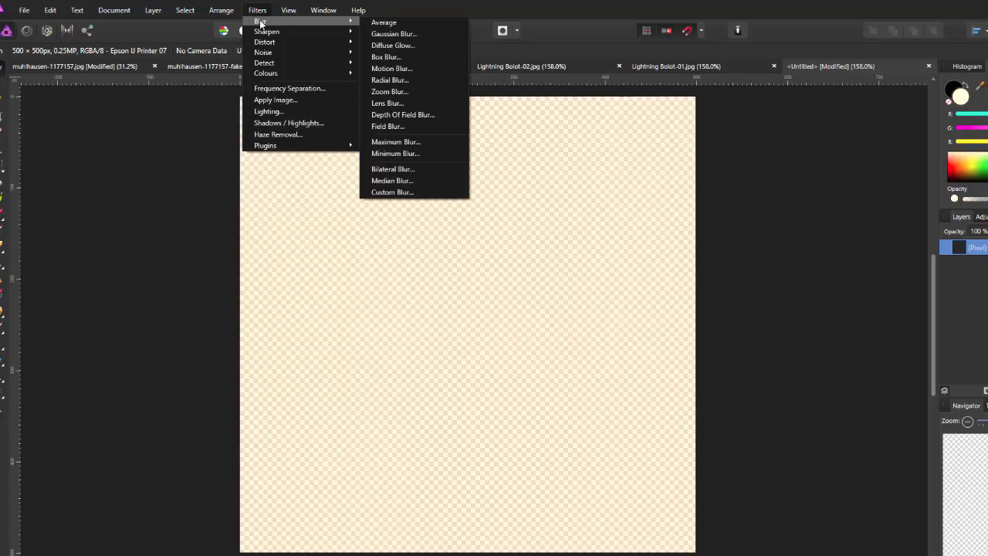
pyautogui.moveTo(281, 50)
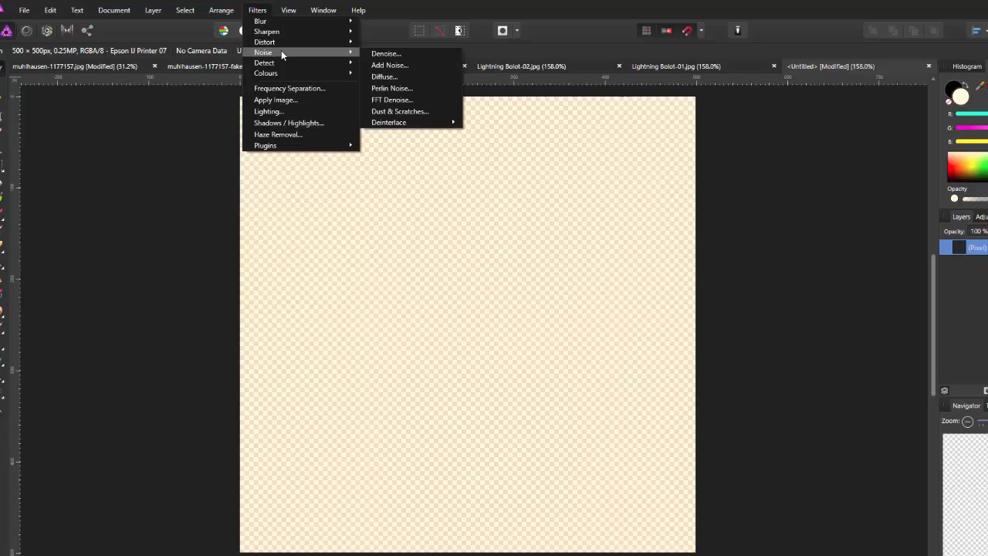
pyautogui.click(393, 88)
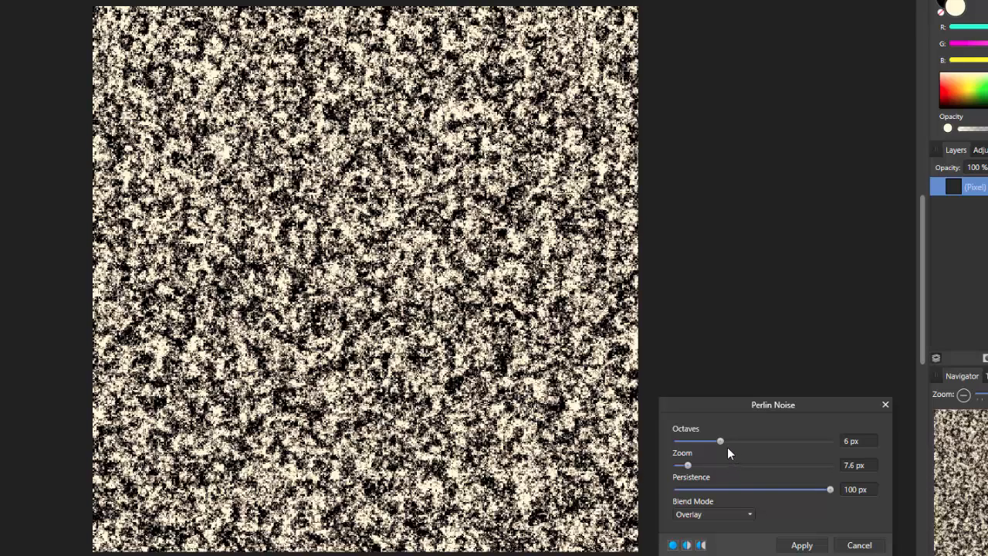
pyautogui.moveTo(721, 441); pyautogui.dragTo(690, 470)
pyautogui.moveTo(831, 492)
pyautogui.mouseDown()
pyautogui.moveTo(738, 489)
pyautogui.moveTo(839, 491)
pyautogui.moveTo(827, 490)
pyautogui.mouseUp()
pyautogui.moveTo(692, 466); pyautogui.dragTo(705, 441)
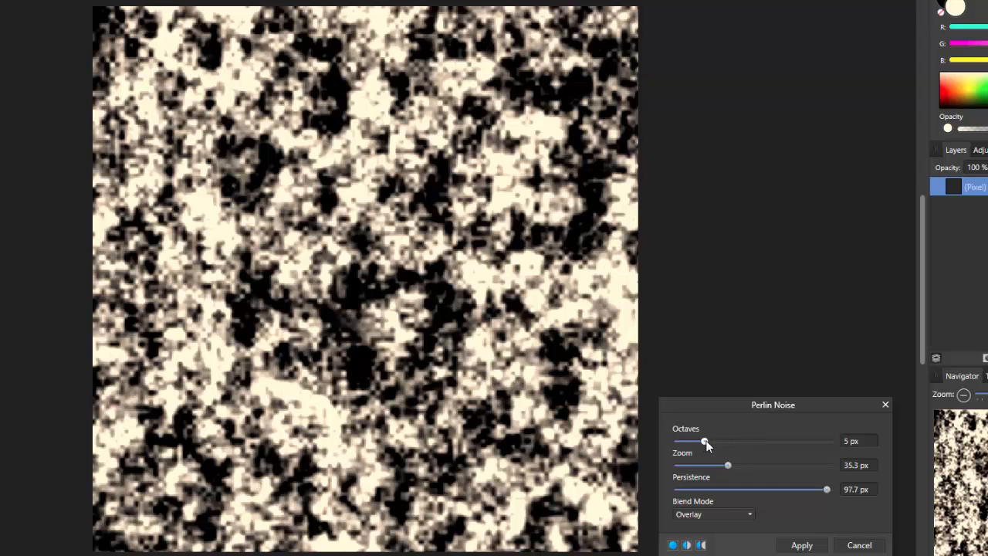
pyautogui.moveTo(709, 440); pyautogui.dragTo(718, 444)
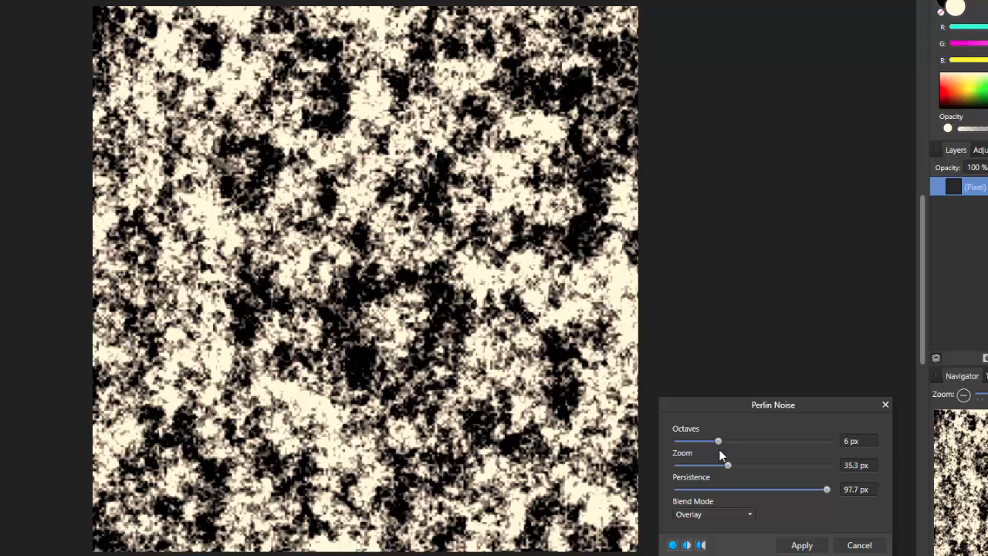
pyautogui.click(858, 466)
pyautogui.write('30')
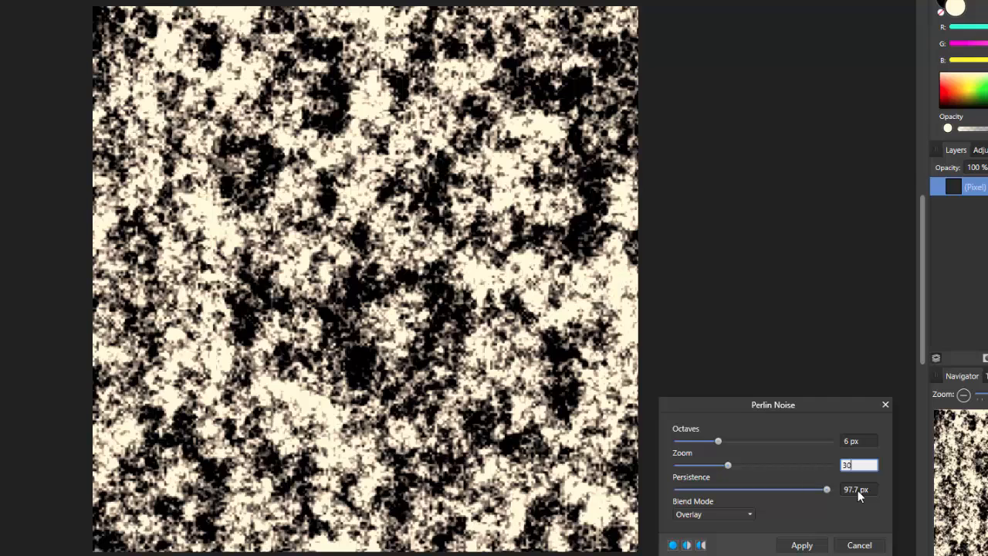
pyautogui.moveTo(826, 489); pyautogui.dragTo(840, 488)
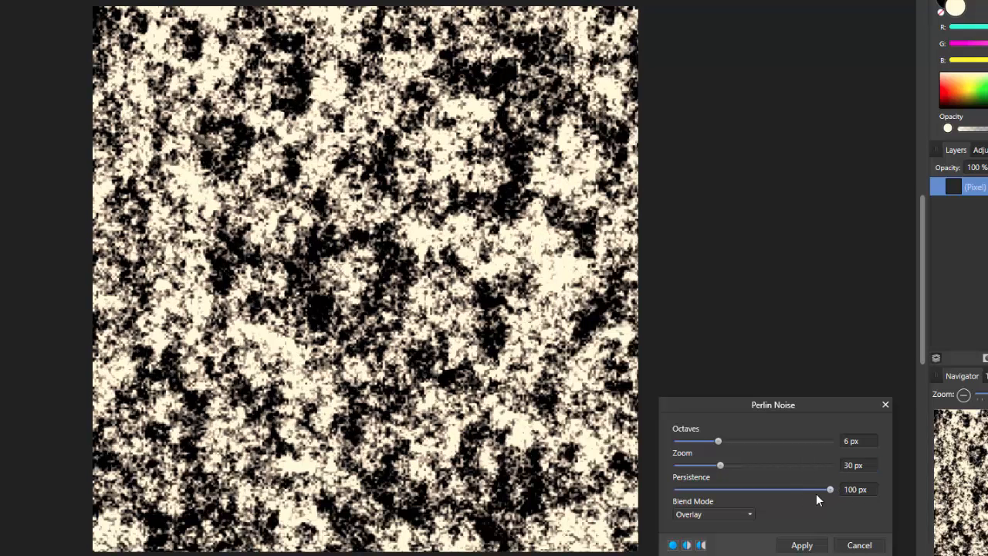
pyautogui.click(804, 546)
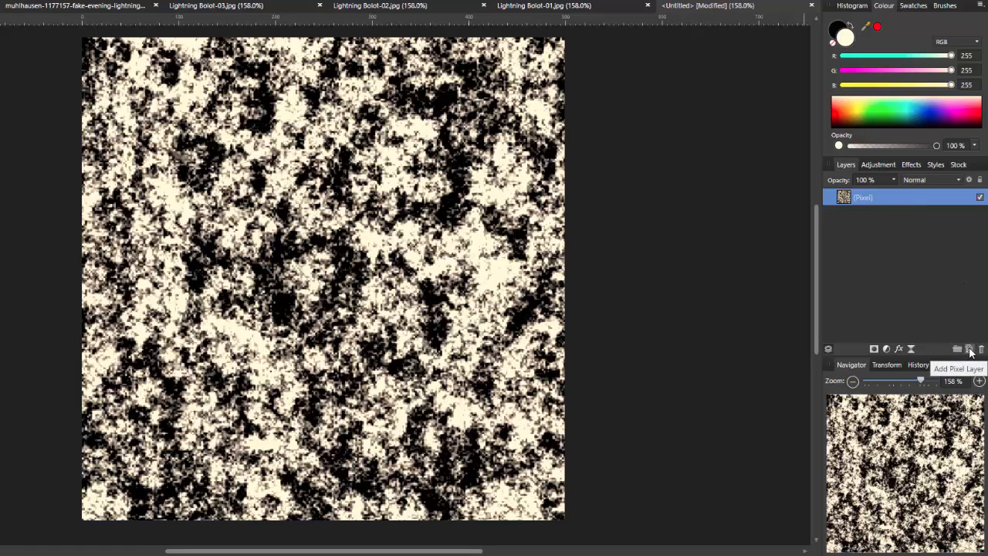
# Add a second pixel layer above the noise and flood fill it with black
pyautogui.click(970, 351)
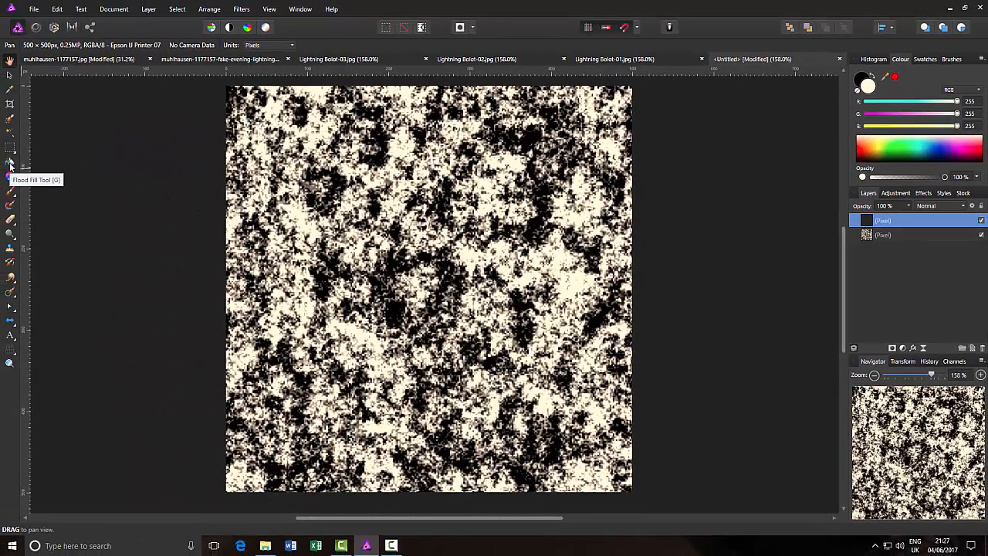
pyautogui.click(9, 163)
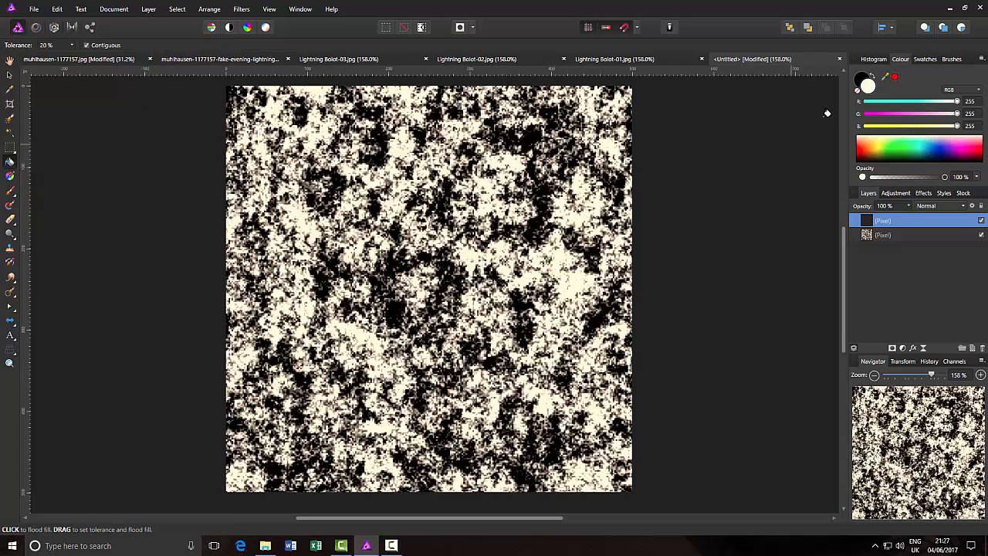
pyautogui.click(863, 80)
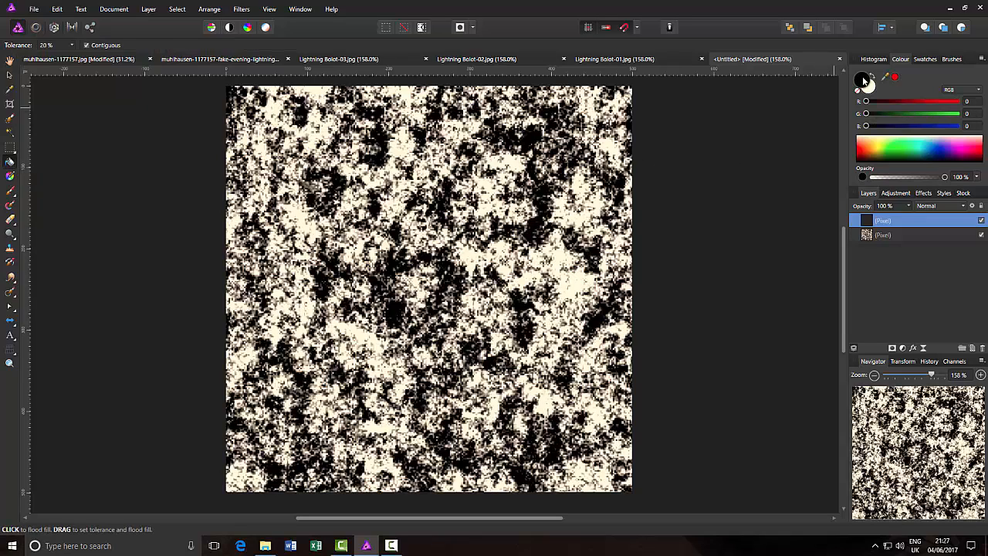
pyautogui.click(354, 203)
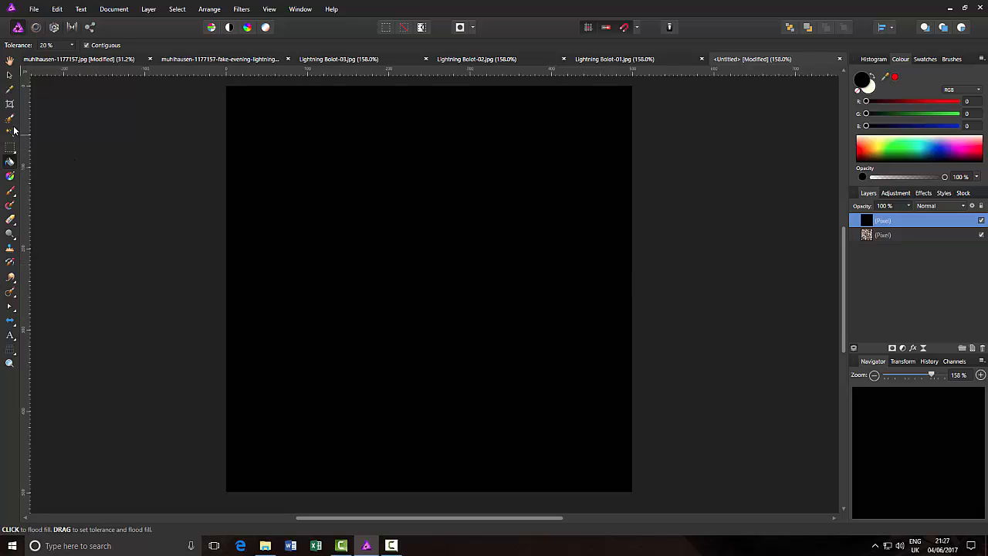
# Paint a jagged white lightning stroke diagonally across the black layer from its upper-left corner to the lower right
pyautogui.click(10, 193)
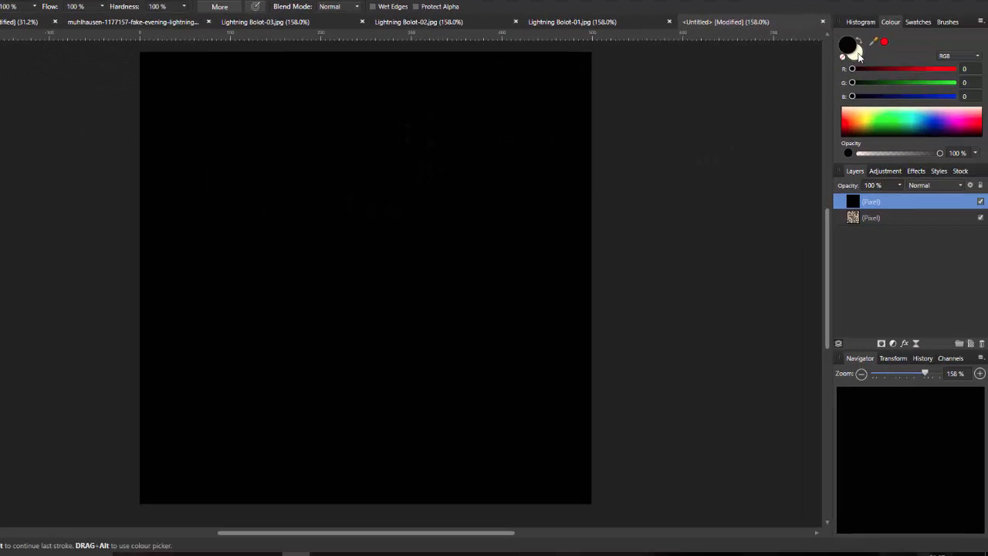
pyautogui.click(859, 53)
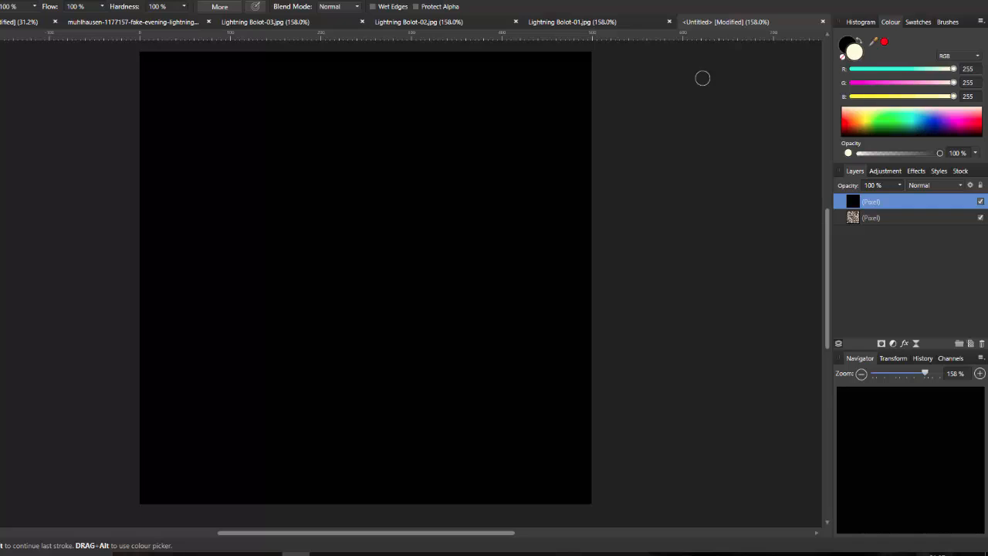
pyautogui.click(198, 132)
pyautogui.hotkey('ctrl', 'z')
pyautogui.moveTo(159, 78)
pyautogui.mouseDown()
pyautogui.moveTo(269, 175)
pyautogui.moveTo(324, 206)
pyautogui.moveTo(421, 301)
pyautogui.moveTo(464, 315)
pyautogui.moveTo(474, 379)
pyautogui.moveTo(549, 463)
pyautogui.mouseUp()
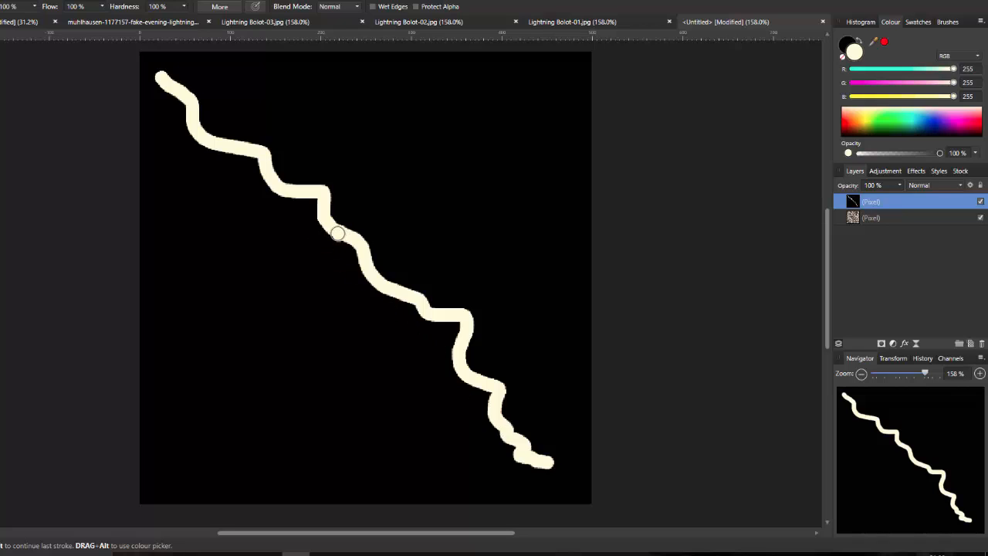
# Paint a jagged white branch from the bolt's middle to the lower left and a second fork towards the lower right
pyautogui.moveTo(337, 233)
pyautogui.mouseDown()
pyautogui.moveTo(339, 279)
pyautogui.moveTo(298, 334)
pyautogui.moveTo(270, 412)
pyautogui.moveTo(208, 419)
pyautogui.moveTo(179, 436)
pyautogui.mouseUp()
pyautogui.click(229, 467)
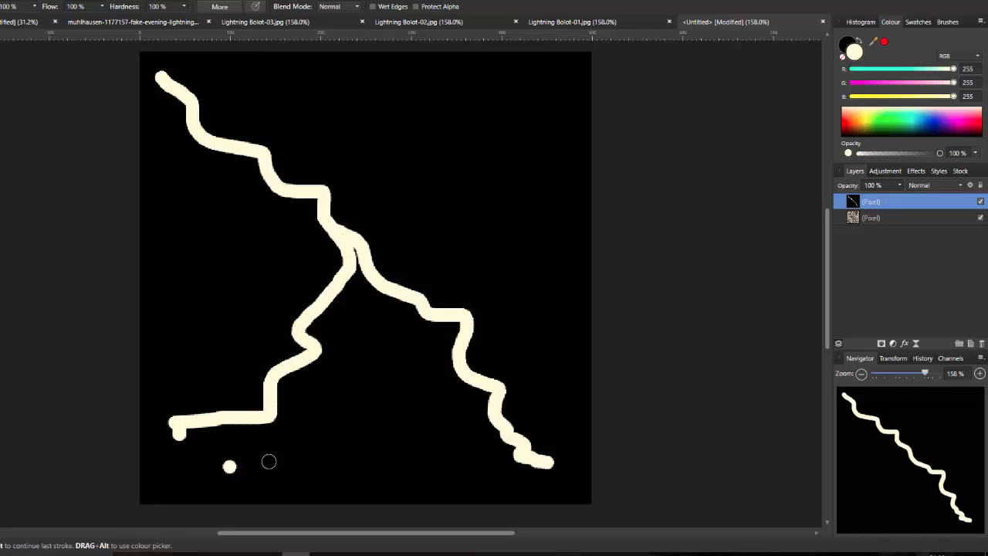
pyautogui.moveTo(302, 368)
pyautogui.mouseDown()
pyautogui.moveTo(407, 447)
pyautogui.moveTo(498, 494)
pyautogui.mouseUp()
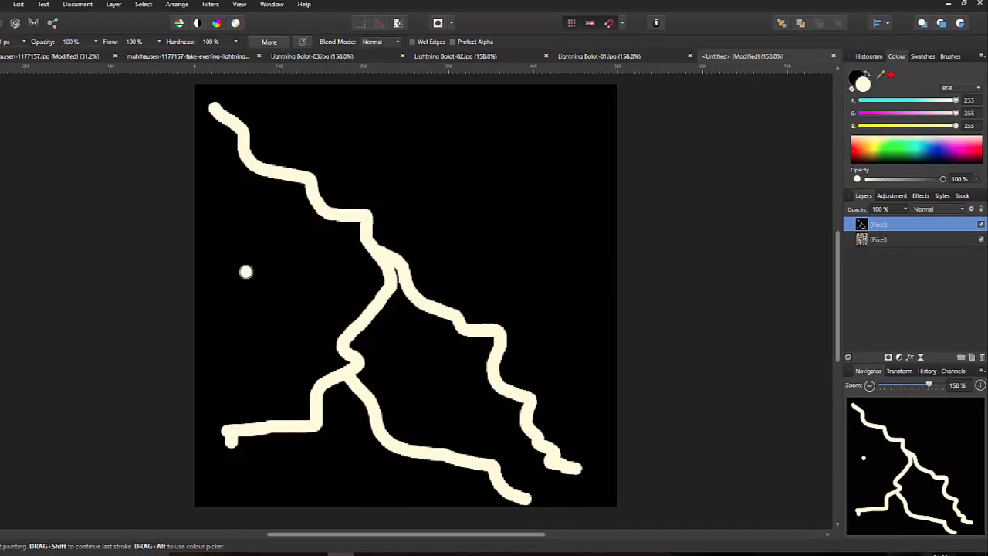
# Apply a Gaussian Blur with a 1.5 px radius to the painted lightning layer
pyautogui.click(210, 5)
pyautogui.moveTo(222, 30)
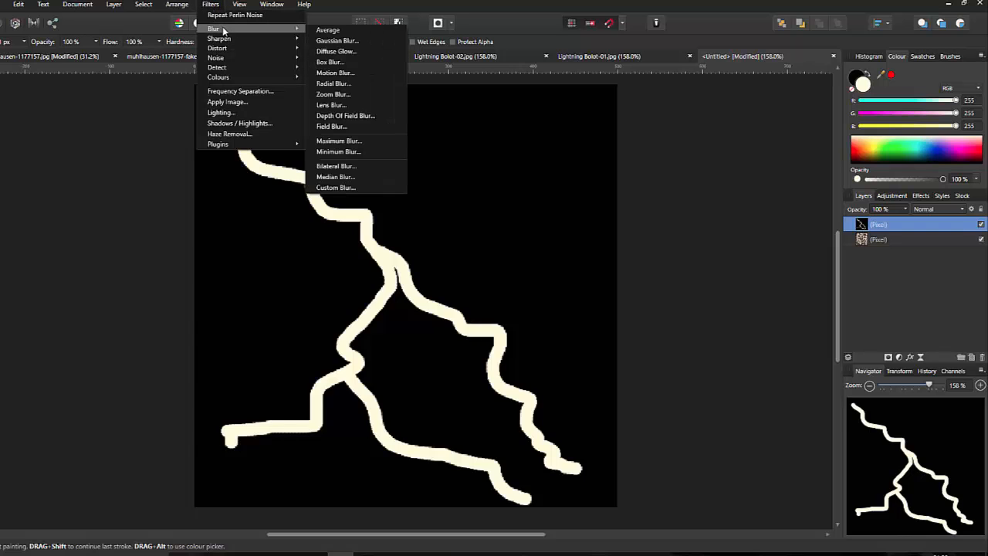
pyautogui.click(327, 42)
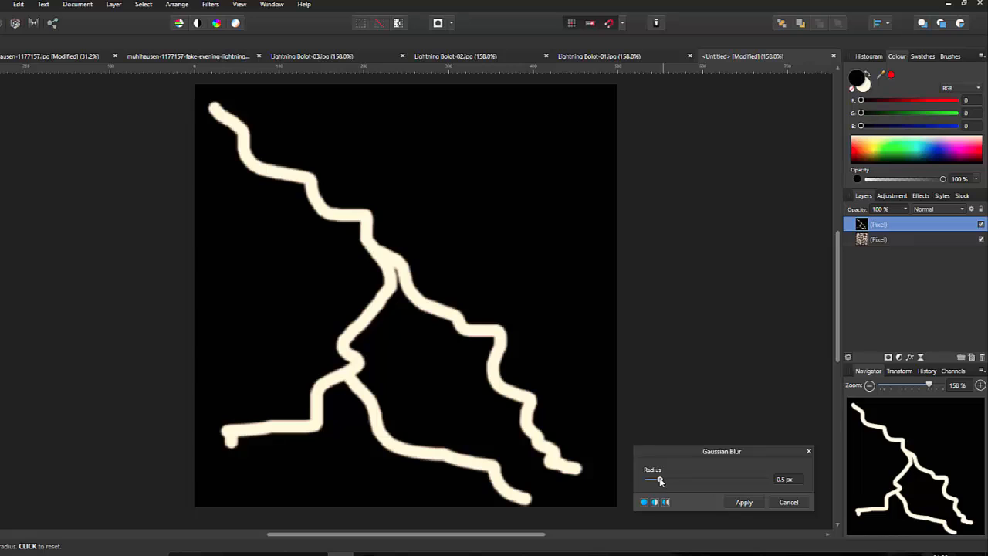
pyautogui.moveTo(663, 477); pyautogui.dragTo(676, 478)
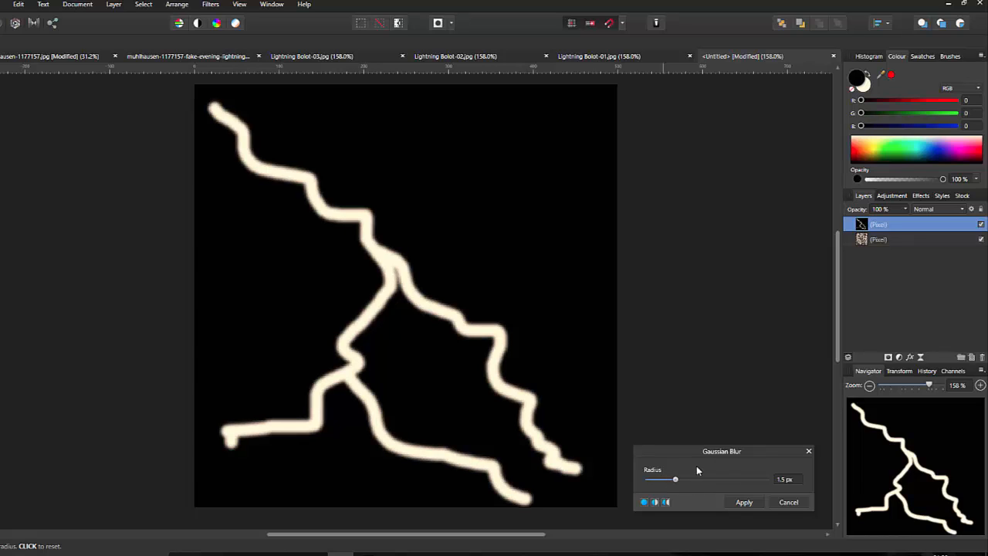
pyautogui.click(743, 502)
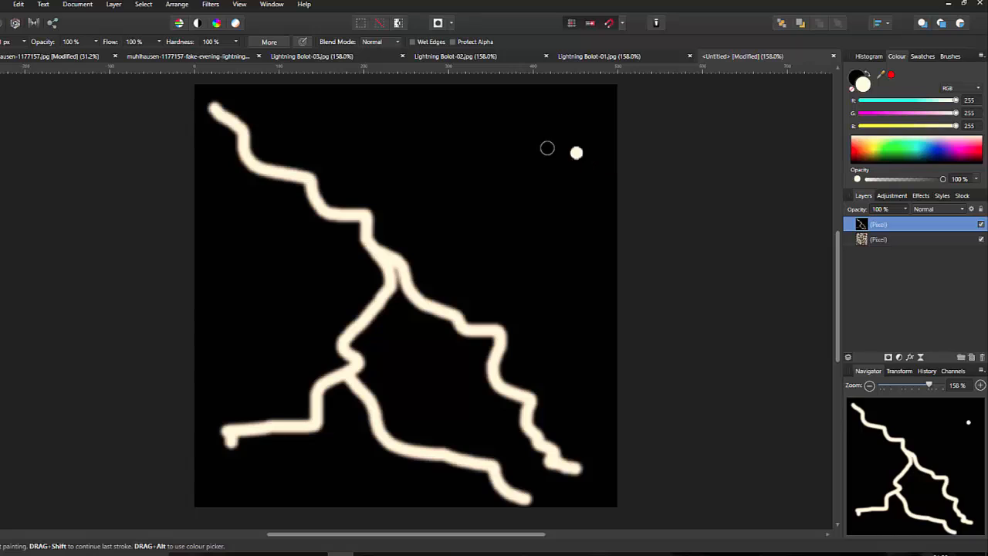
# Start a Displace filter on the lightning layer and load its displacement map from the noise layer beneath
pyautogui.click(215, 5)
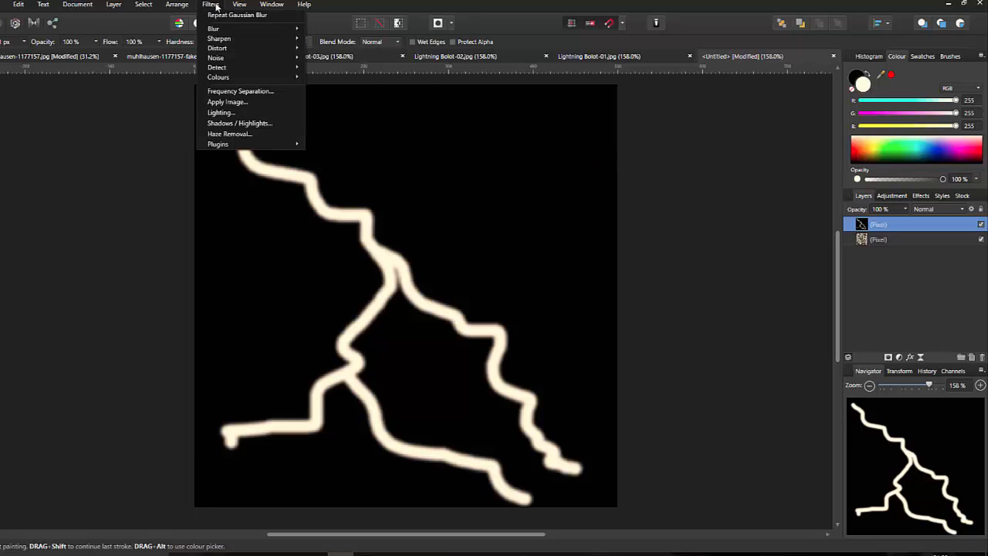
pyautogui.moveTo(230, 47)
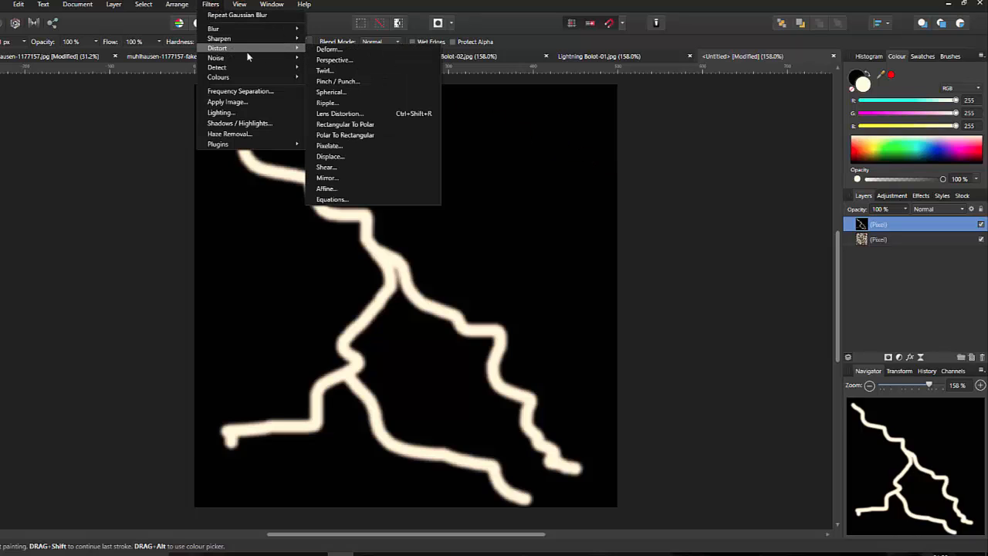
pyautogui.click(332, 158)
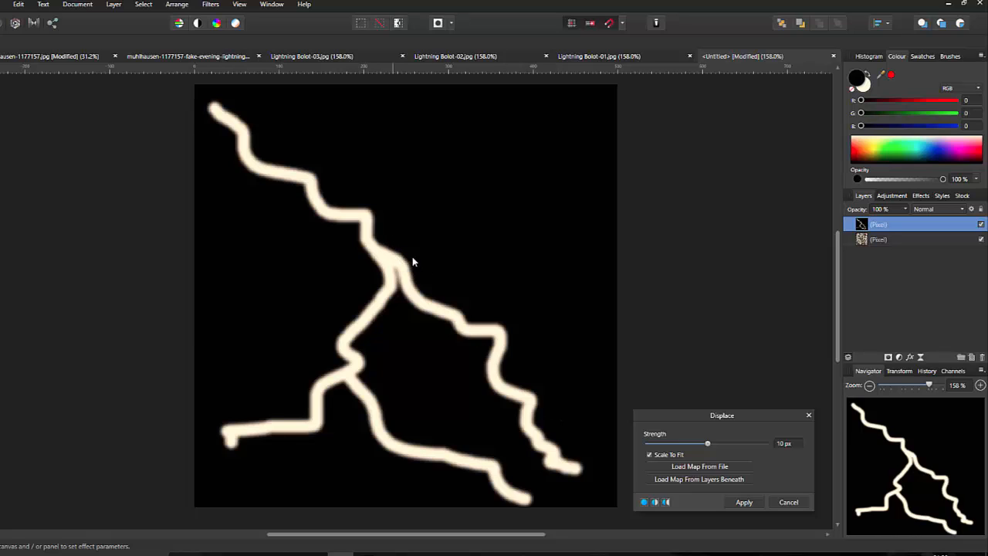
pyautogui.click(695, 480)
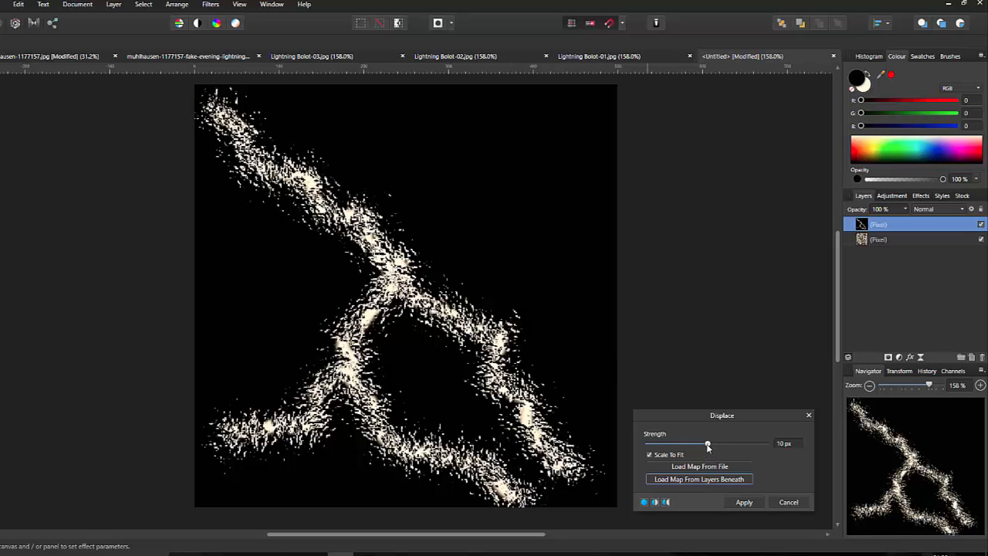
# Try displacement strengths of 4.6 px, 1 px and 3 px on the lightning bolt
pyautogui.moveTo(707, 446)
pyautogui.mouseDown()
pyautogui.moveTo(726, 446)
pyautogui.moveTo(708, 445)
pyautogui.mouseUp()
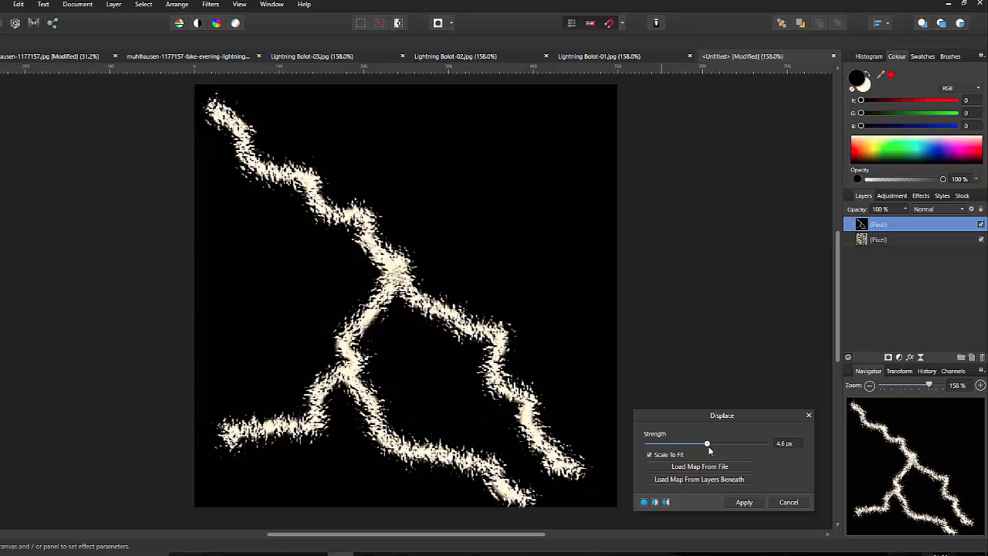
pyautogui.click(785, 445)
pyautogui.press('Return')
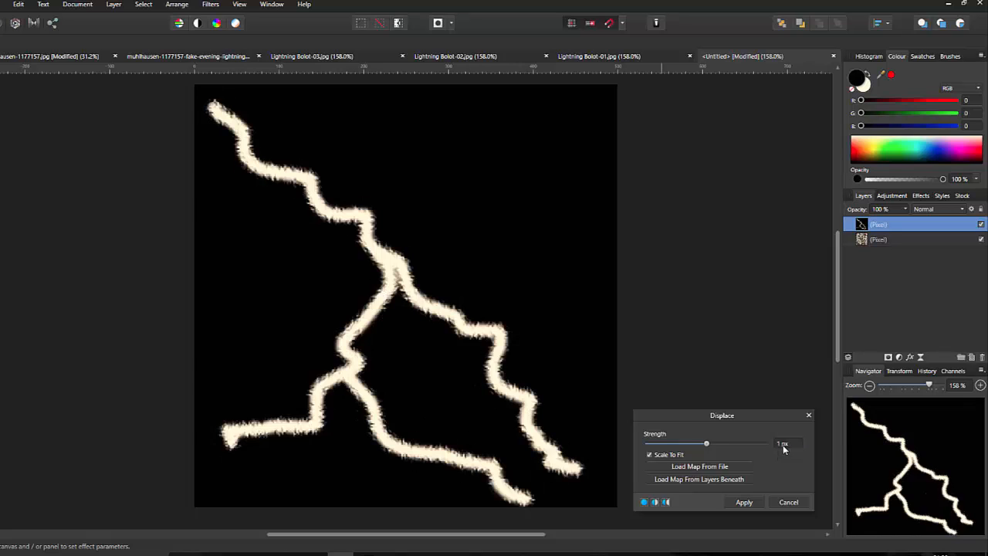
pyautogui.click(784, 446)
pyautogui.press('Return')
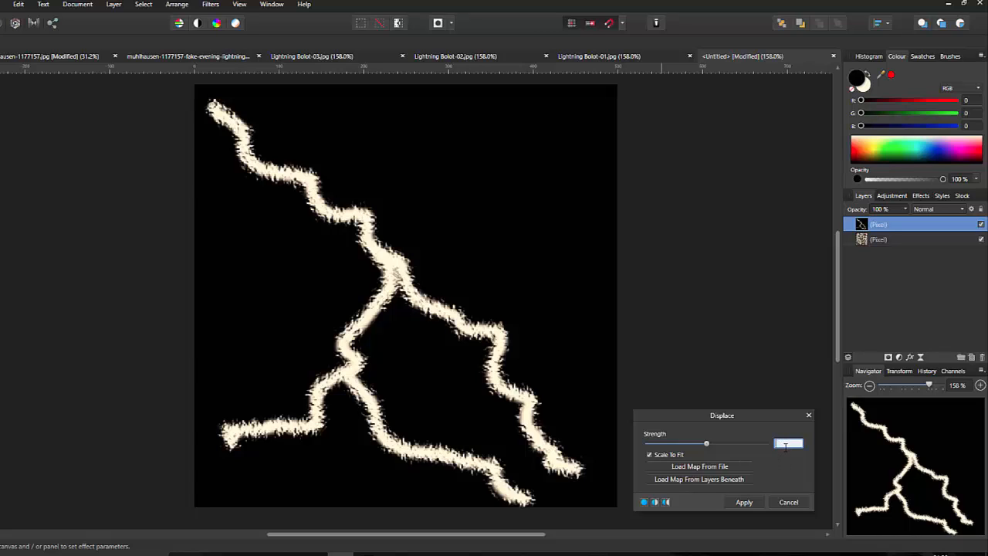
pyautogui.write('3')
pyautogui.press('Return')
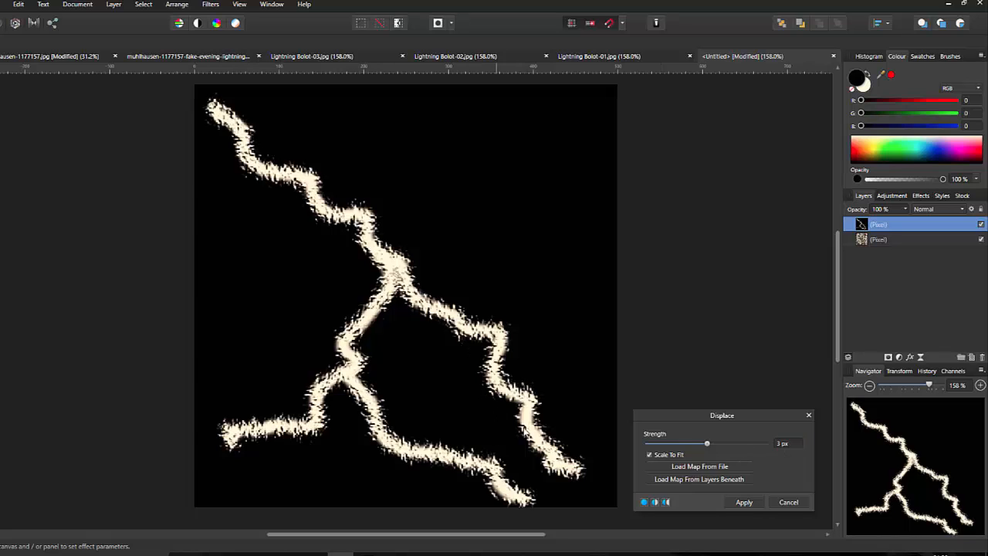
# Set the displacement strength to 1 px and apply the Displace filter to the lightning bolt
pyautogui.click(784, 445)
pyautogui.write('1')
pyautogui.press('Return')
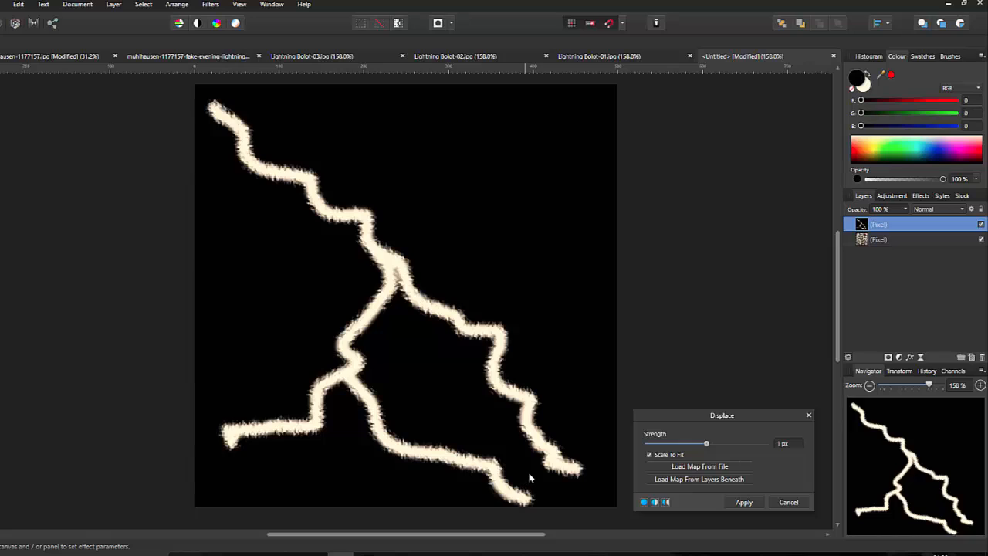
pyautogui.click(744, 502)
pyautogui.press('x')
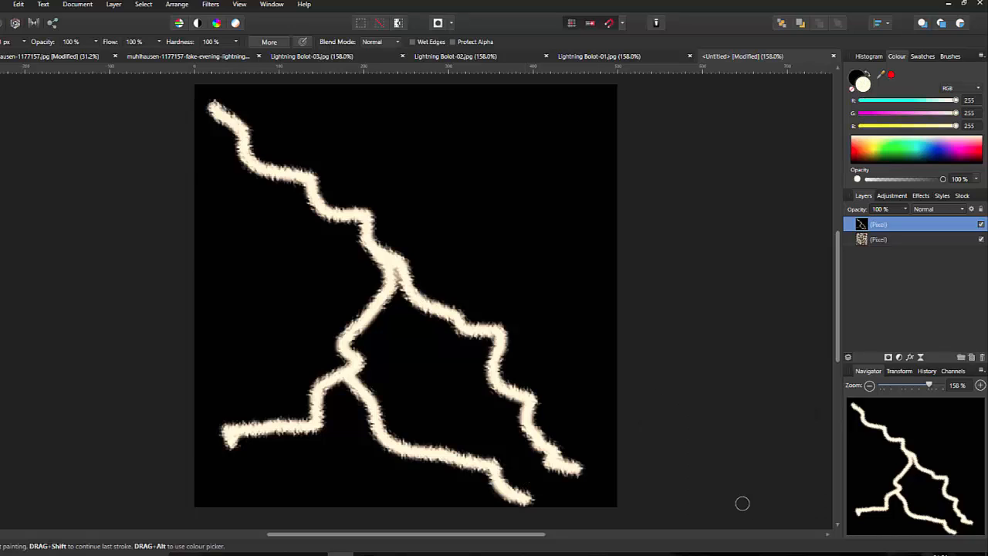
pyautogui.click(584, 235)
pyautogui.hotkey('ctrl', 'z')
pyautogui.click(563, 173)
pyautogui.hotkey('ctrl', 'z')
# Look through the Lightning Bolot-01, 02 and 03 documents to compare their bolt shapes, and return to the untitled document
pyautogui.click(617, 57)
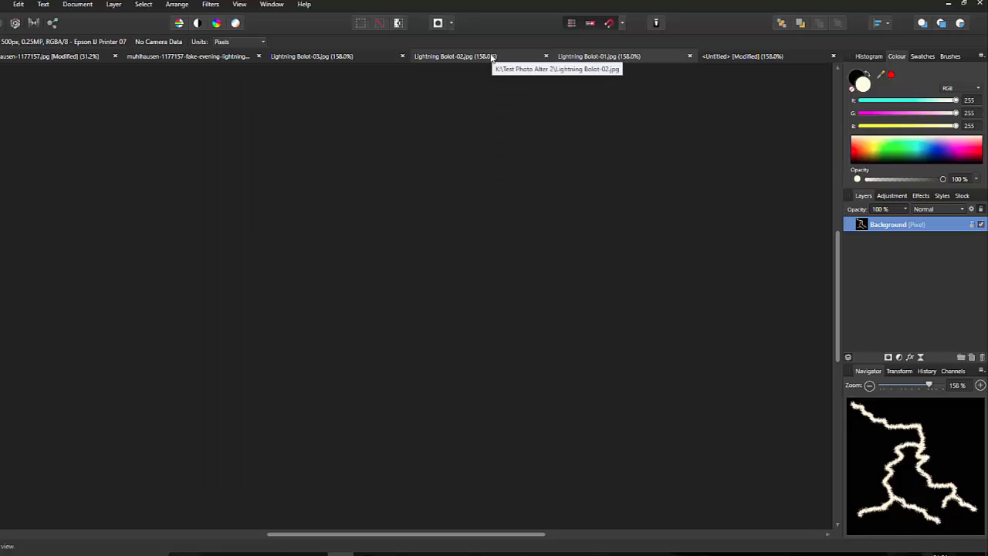
pyautogui.click(492, 58)
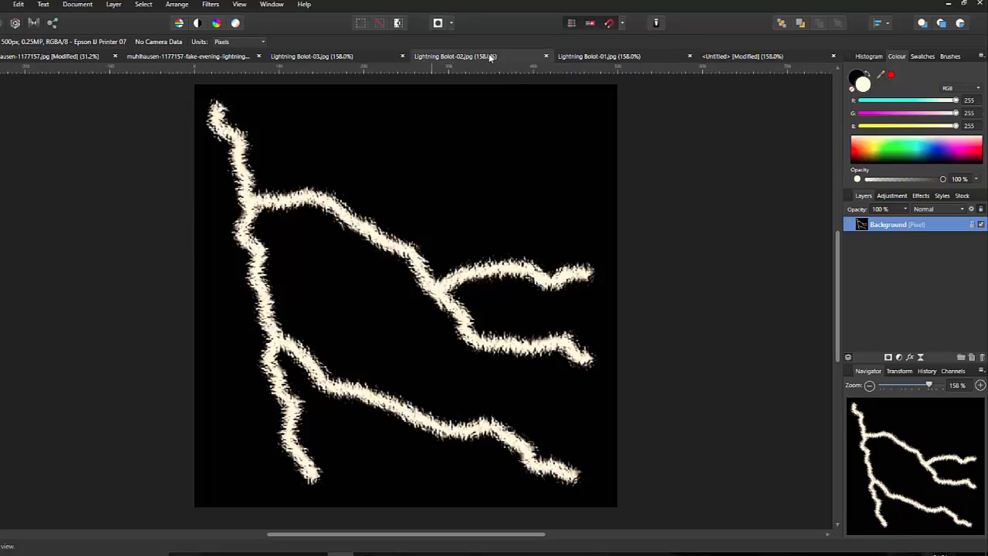
pyautogui.click(357, 58)
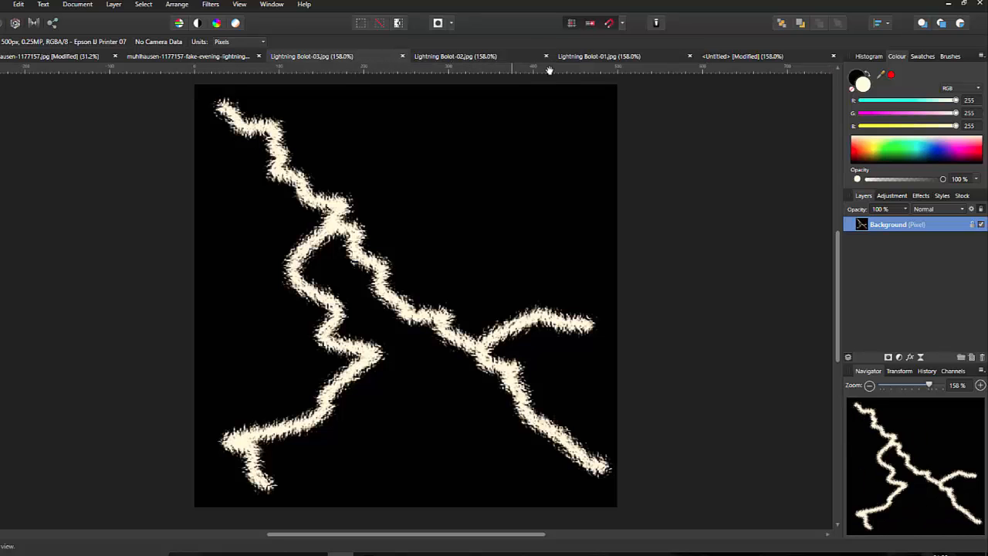
pyautogui.click(762, 60)
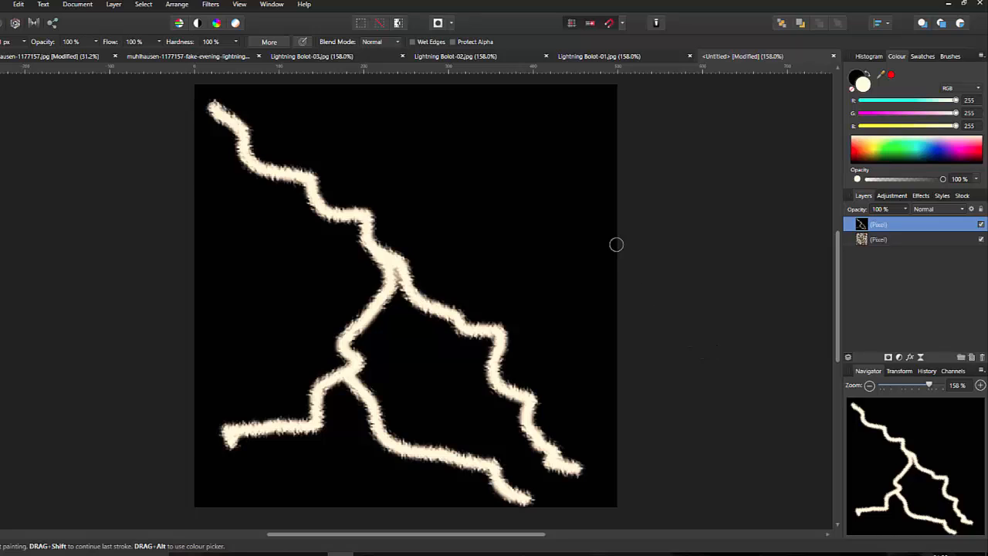
# Select the whole canvas of the untitled document and copy the lightning layer
pyautogui.click(282, 145)
pyautogui.hotkey('ctrl', 'z')
pyautogui.click(142, 5)
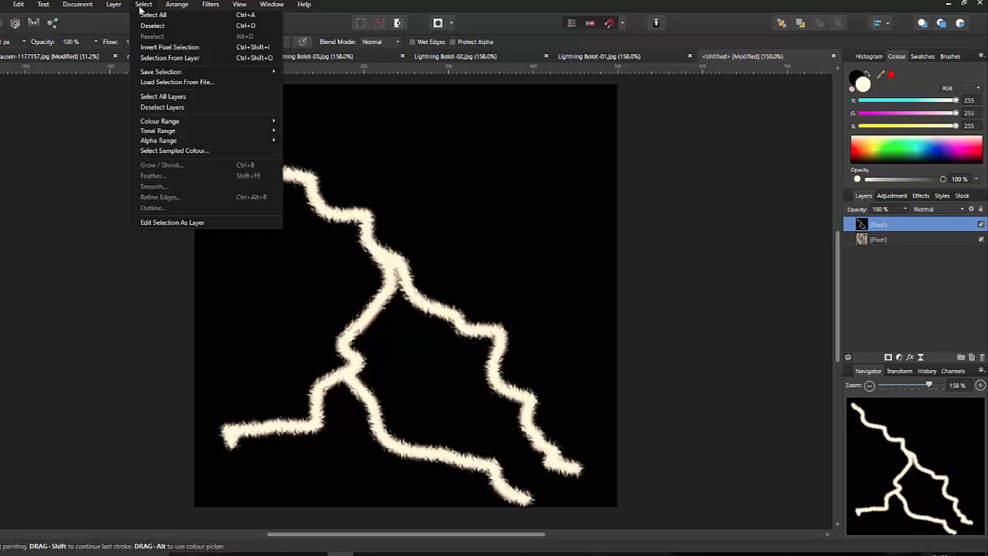
pyautogui.click(241, 21)
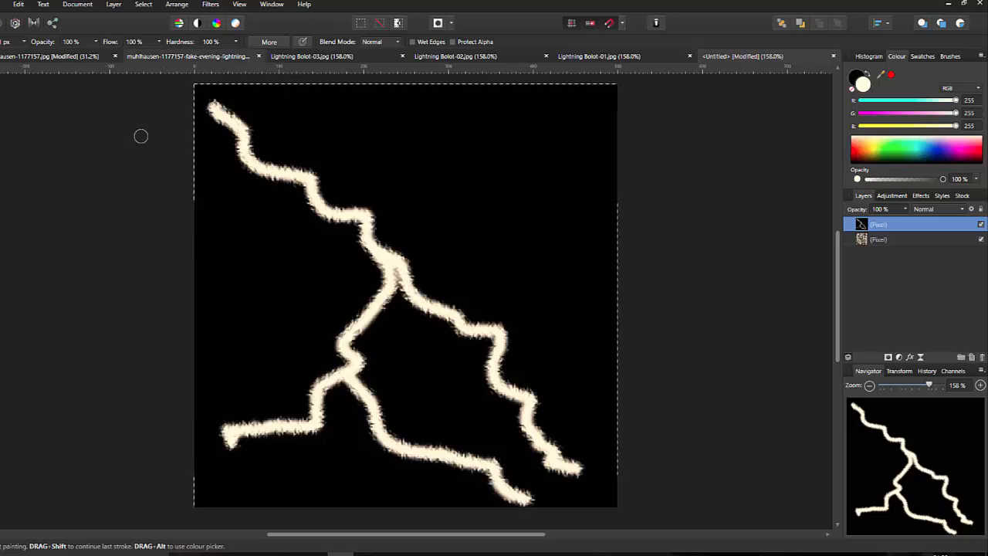
pyautogui.click(18, 4)
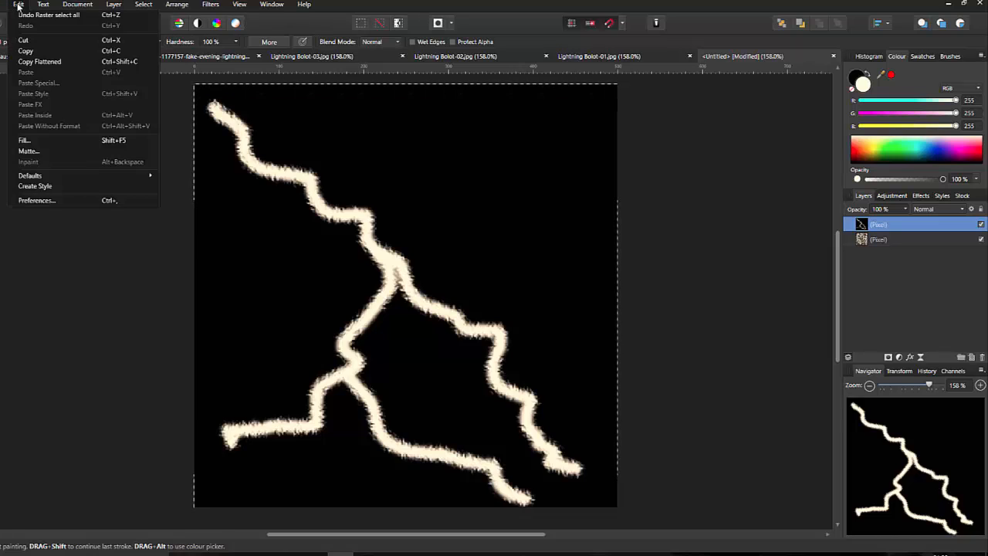
pyautogui.click(36, 52)
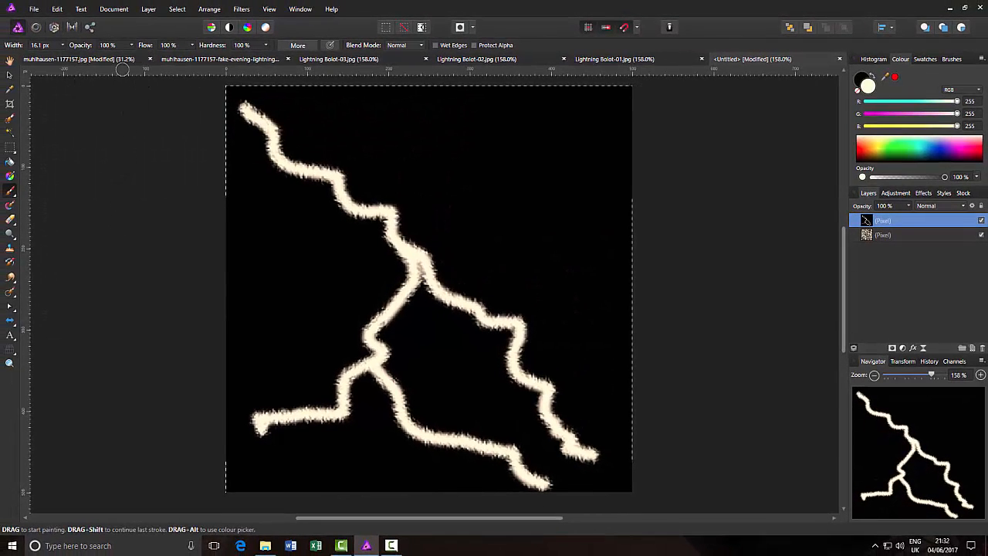
# Paste the lightning into muhlhausen-1177157.jpg above the blue fill layer and set its blend mode to Screen
pyautogui.click(93, 60)
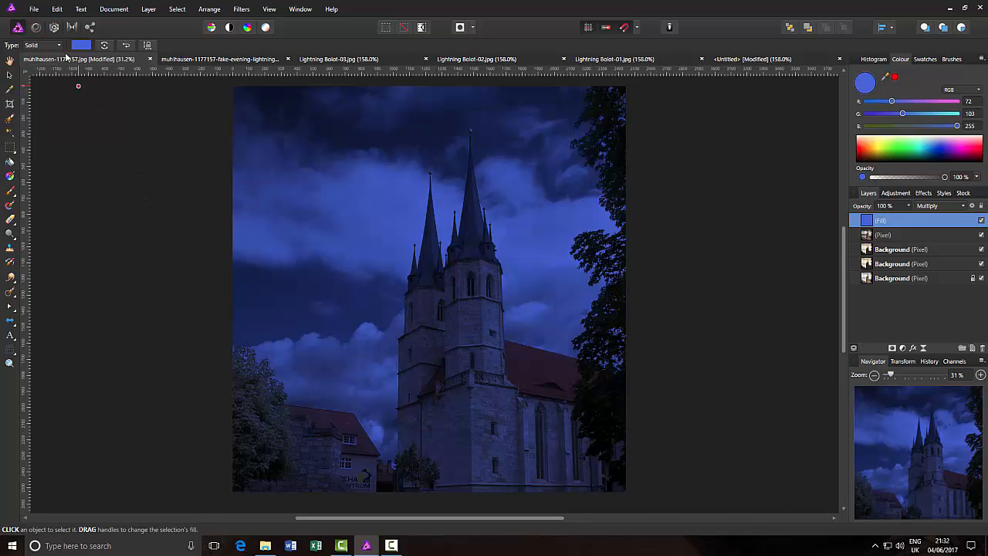
pyautogui.click(55, 10)
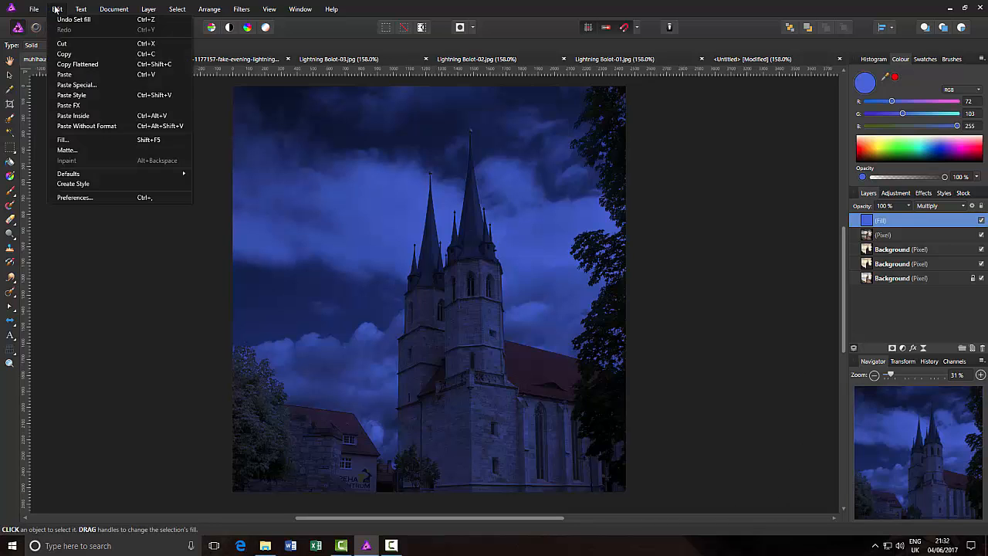
pyautogui.click(144, 74)
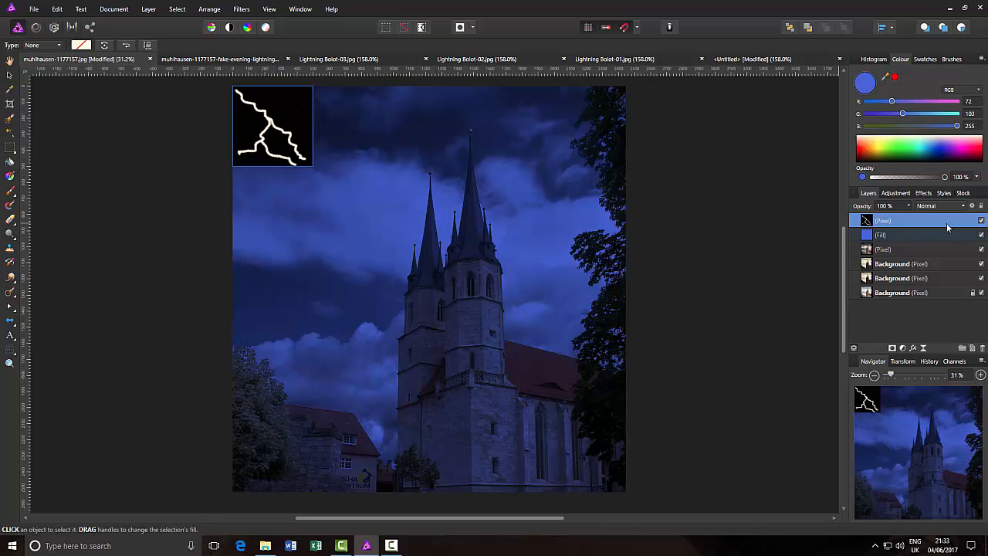
pyautogui.click(965, 209)
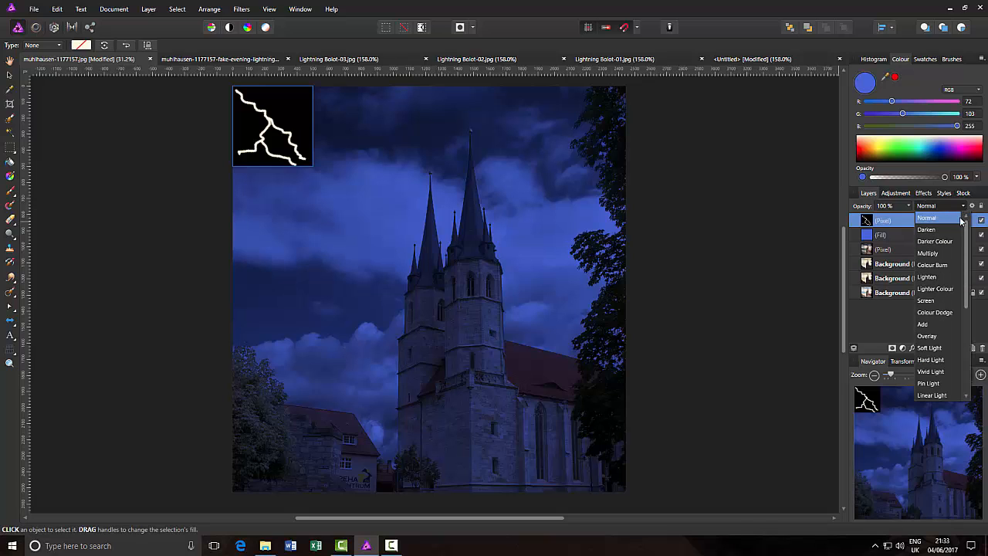
pyautogui.click(931, 300)
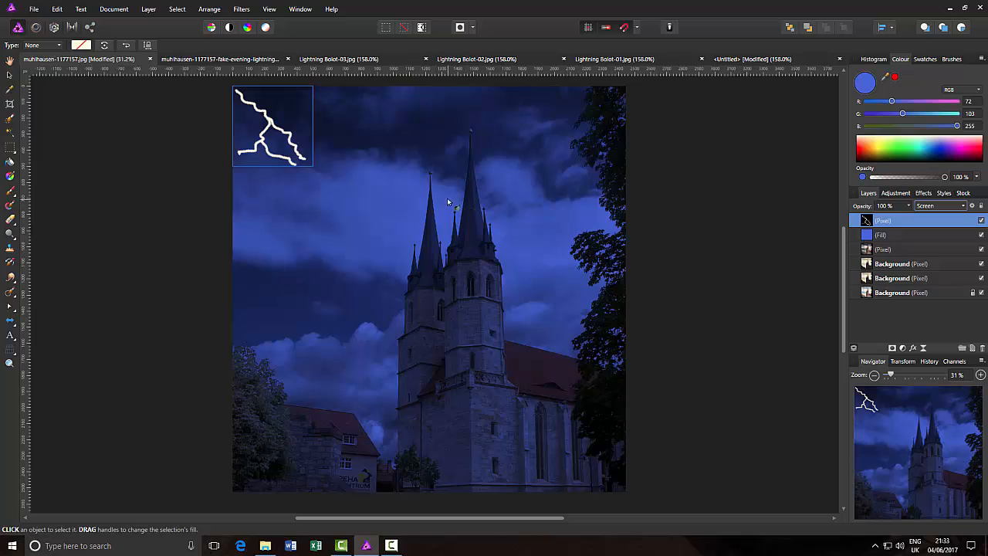
# Enlarge the lightning to about half the photo's width and position it in the upper-left sky, ending beside the left spire
pyautogui.click(9, 76)
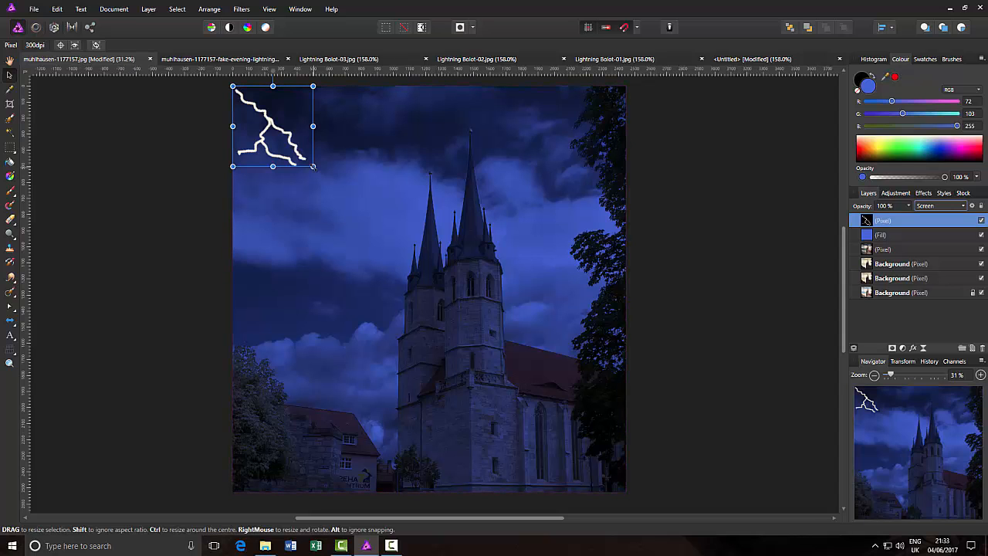
pyautogui.moveTo(312, 166); pyautogui.dragTo(423, 275)
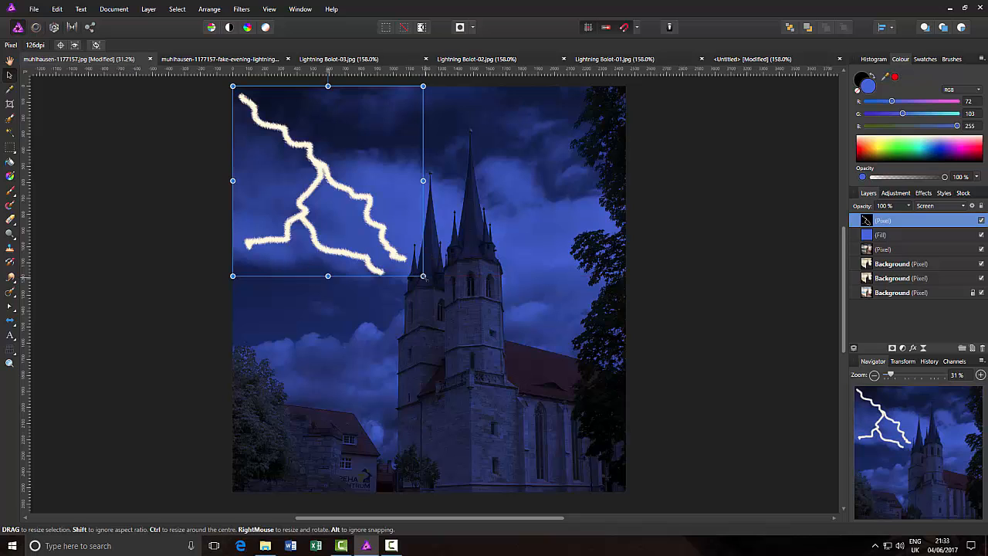
pyautogui.moveTo(343, 217); pyautogui.dragTo(354, 206)
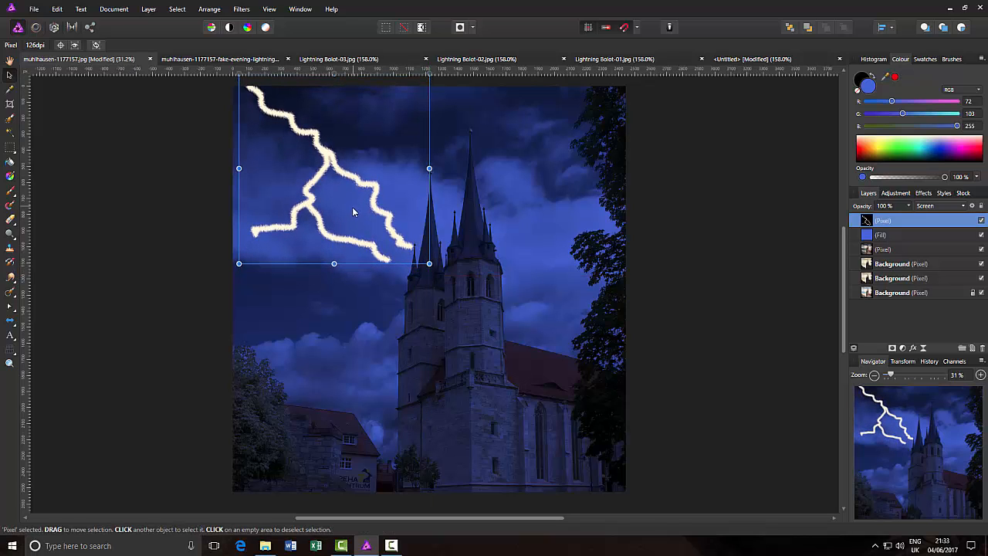
pyautogui.moveTo(238, 168); pyautogui.dragTo(233, 168)
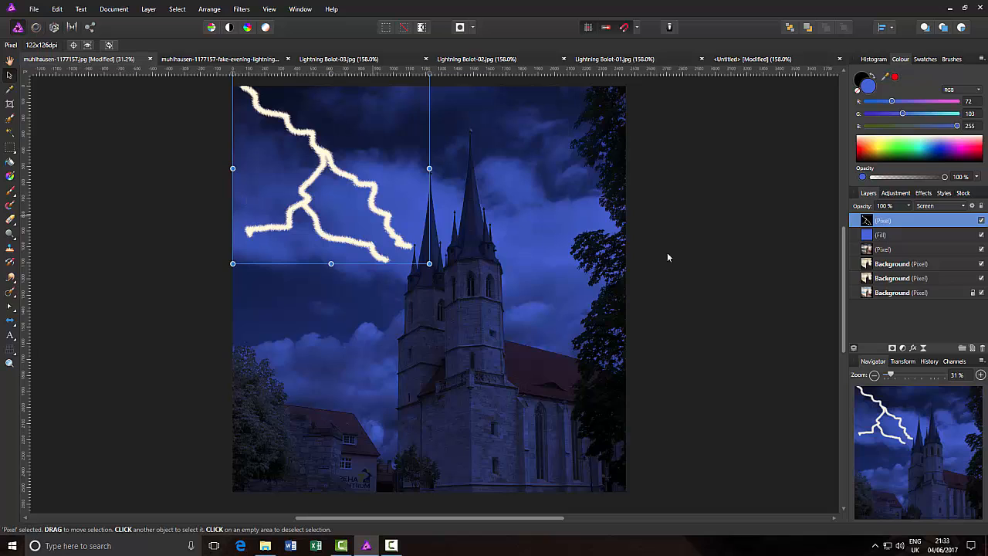
pyautogui.click(783, 288)
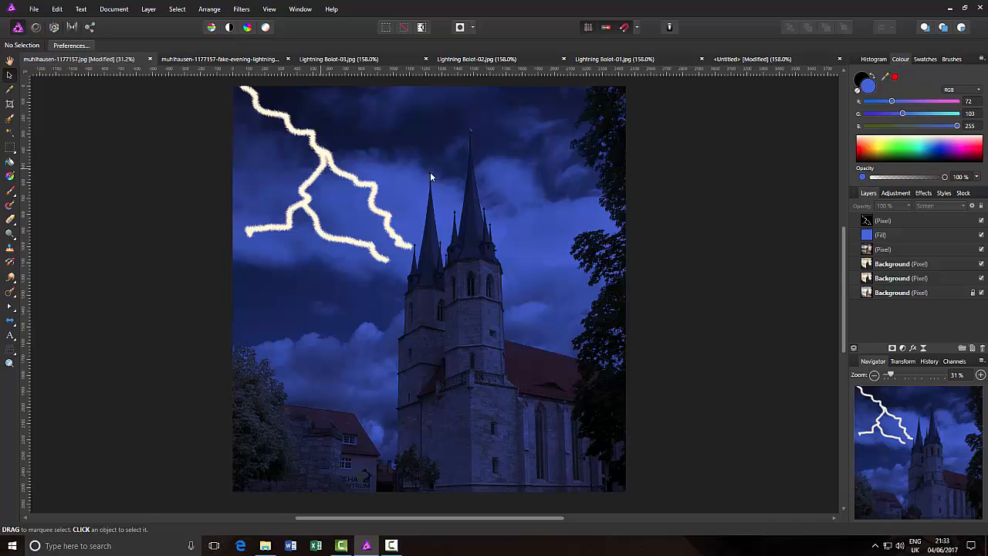
# Reduce the lightning layer's opacity to 50%
pyautogui.click(912, 221)
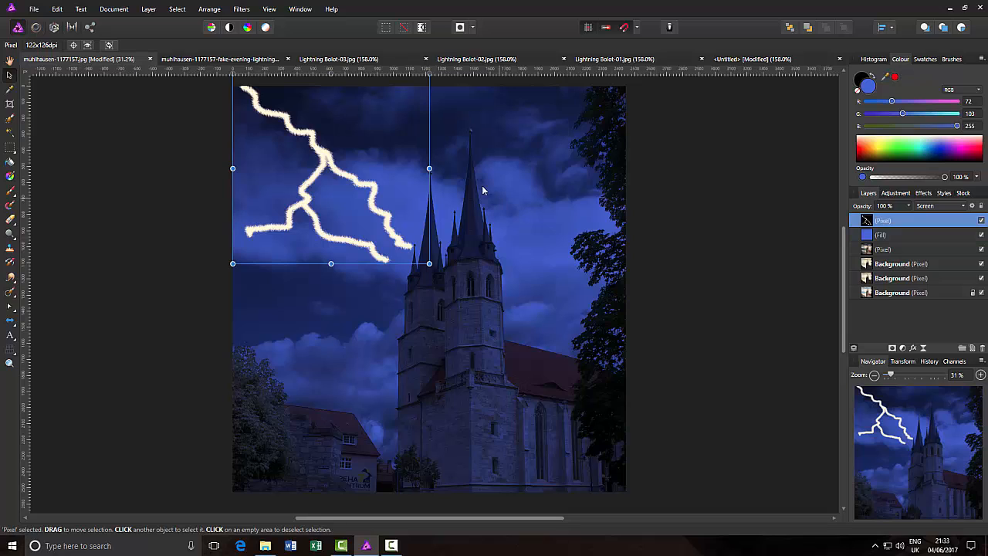
pyautogui.click(909, 206)
pyautogui.moveTo(909, 217); pyautogui.dragTo(881, 222)
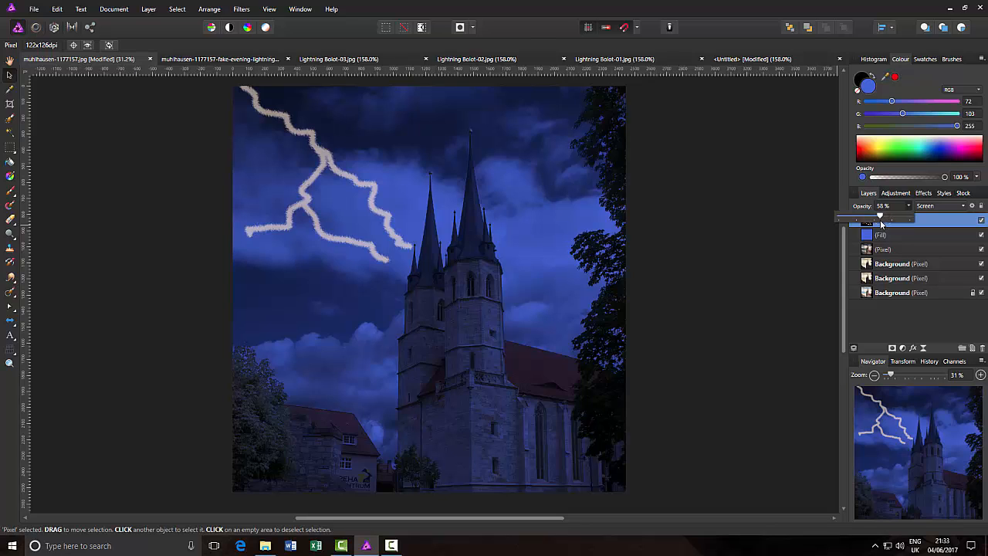
pyautogui.moveTo(878, 223); pyautogui.dragTo(876, 222)
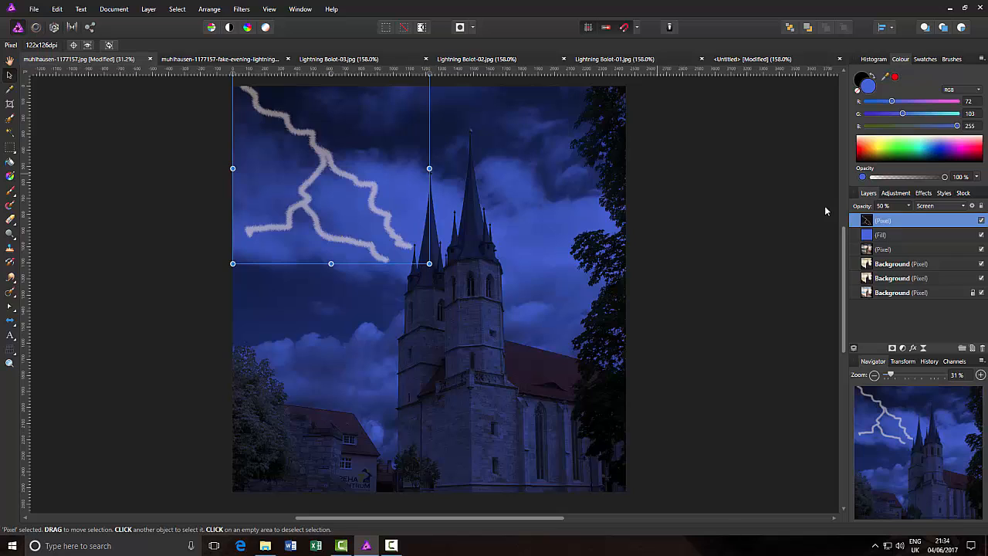
# Add a Lens Filter adjustment above the lightning layer
pyautogui.click(896, 194)
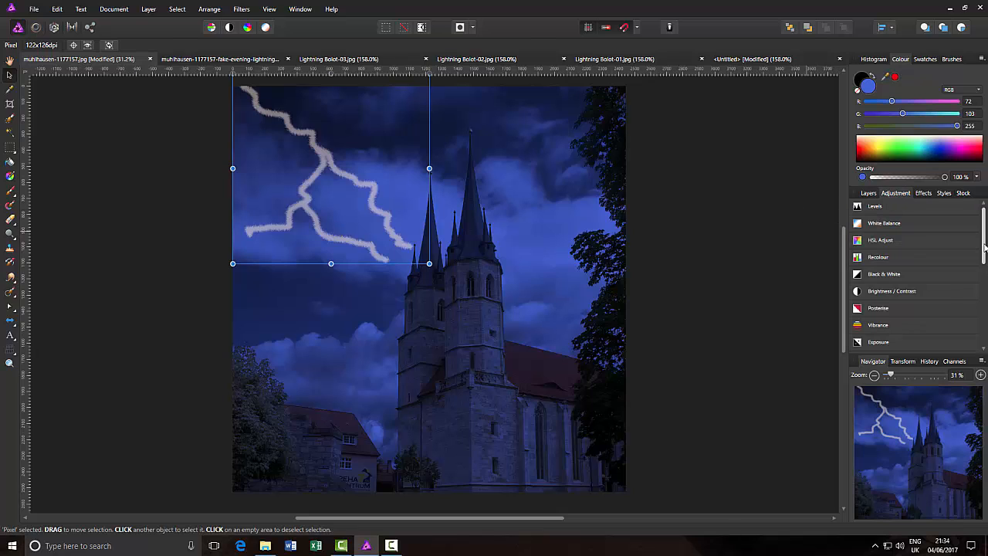
pyautogui.scroll(-5, 985, 254)
pyautogui.moveTo(983, 308); pyautogui.dragTo(983, 323)
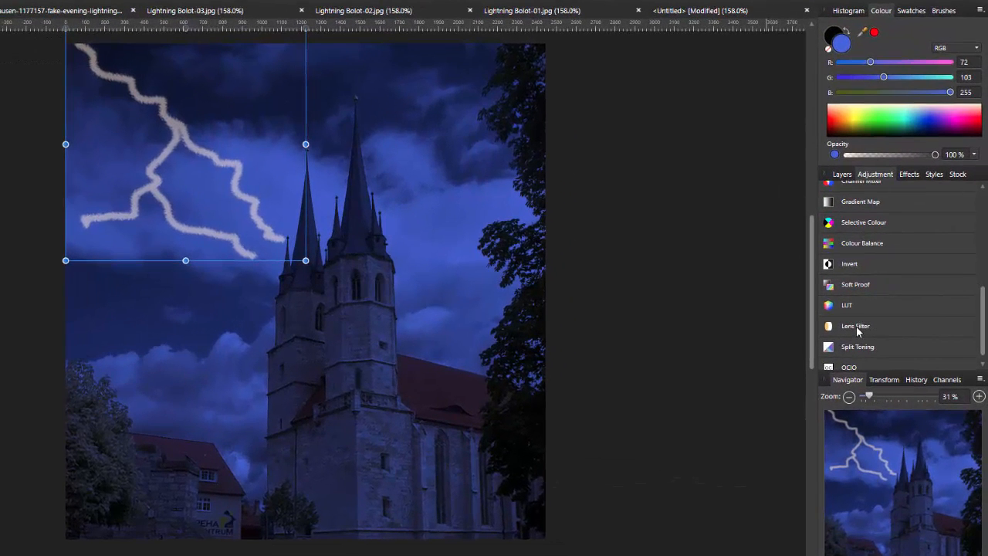
pyautogui.click(856, 325)
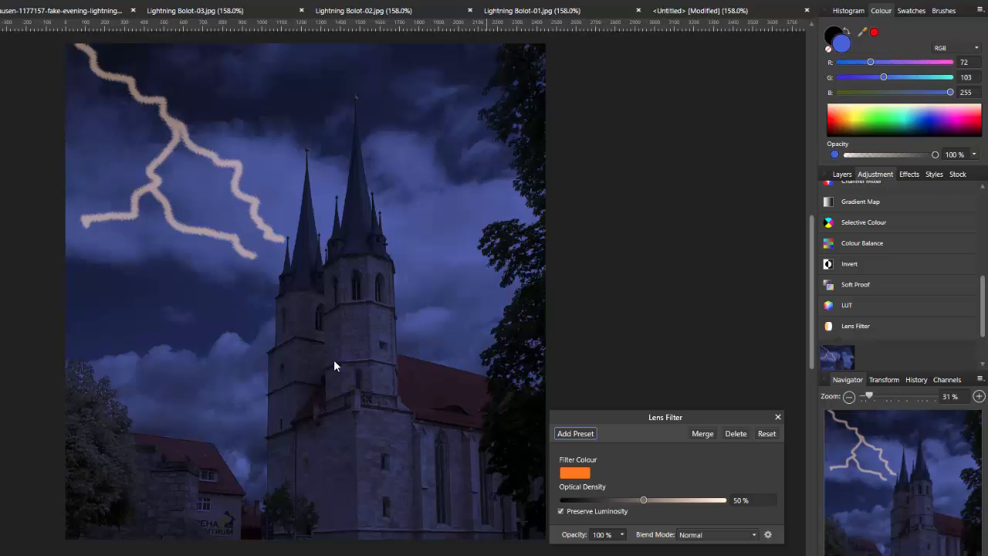
# Try yellow, orange and blue filter colours, settle on violet, and merge the lens filter into the lightning layer
pyautogui.click(581, 477)
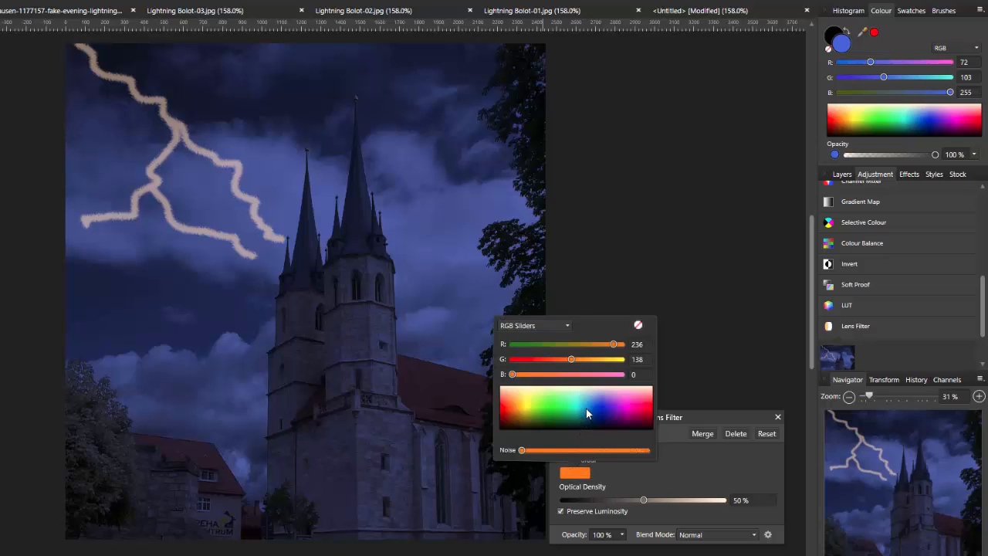
pyautogui.click(532, 411)
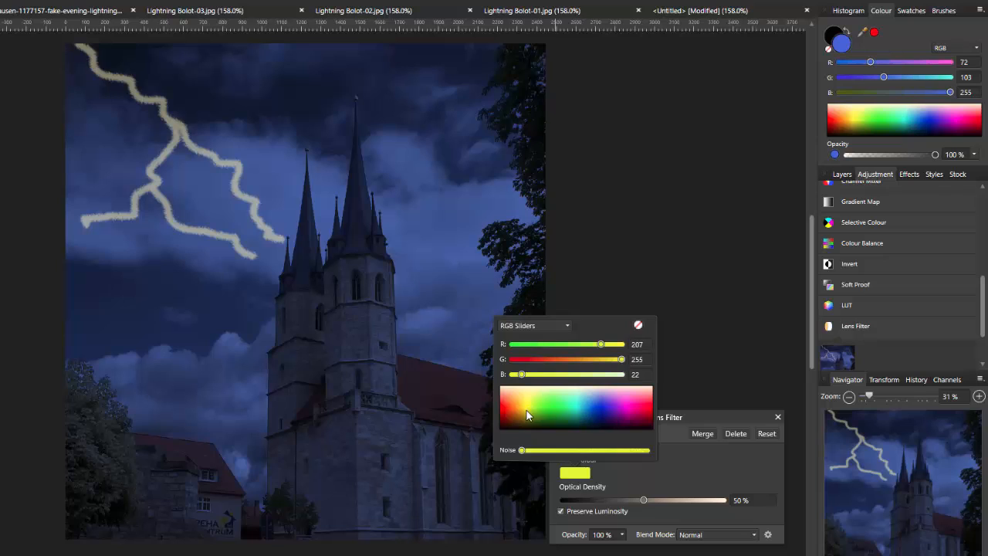
pyautogui.click(526, 411)
pyautogui.click(521, 425)
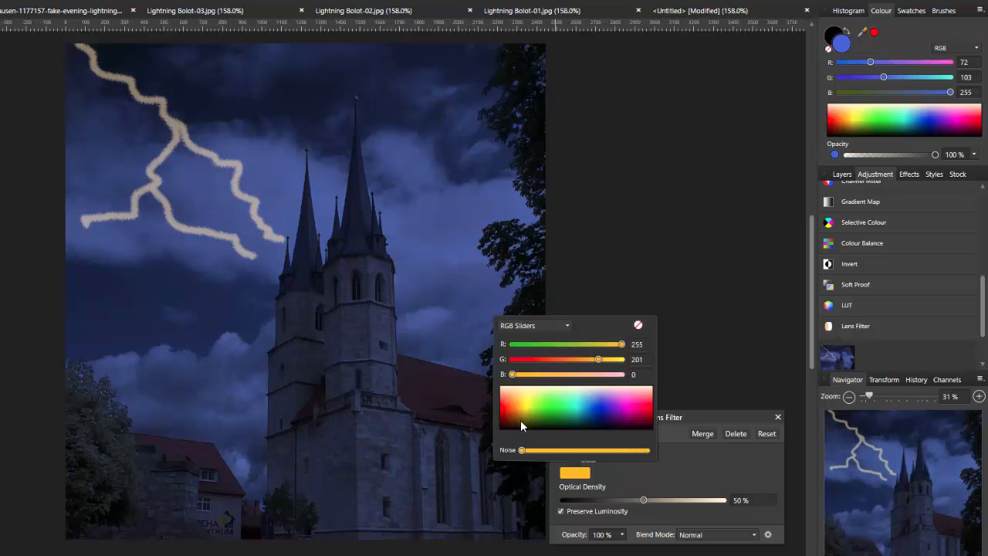
pyautogui.click(592, 417)
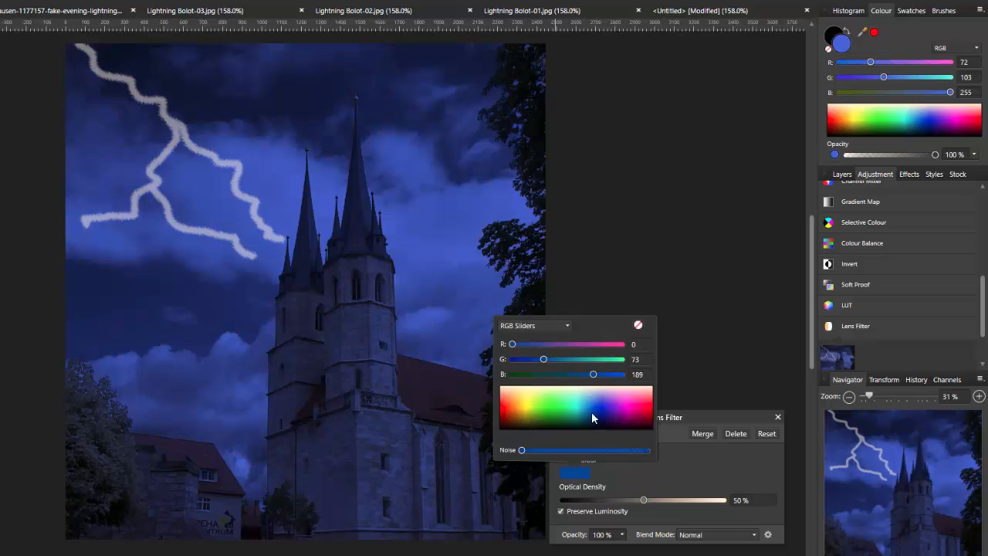
pyautogui.click(596, 402)
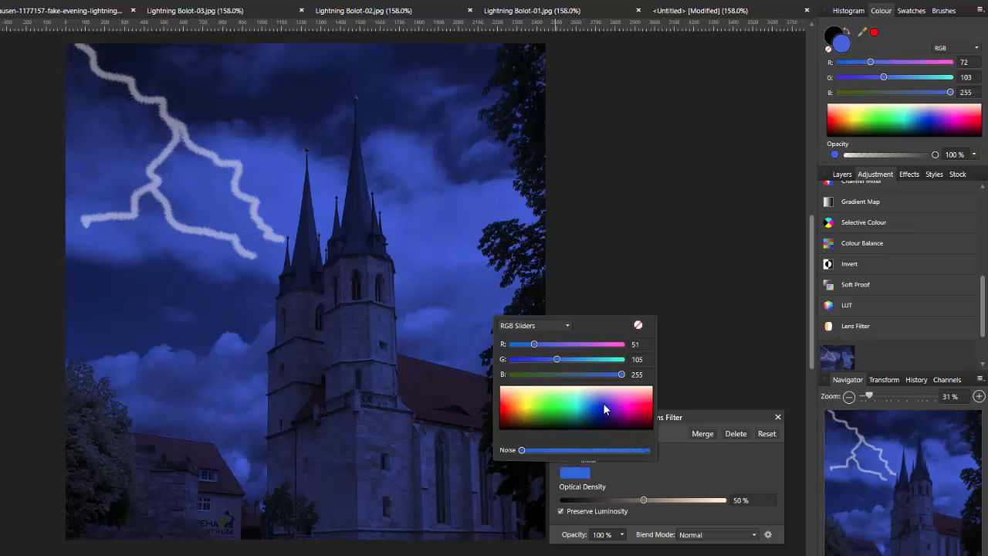
pyautogui.click(601, 397)
pyautogui.click(603, 413)
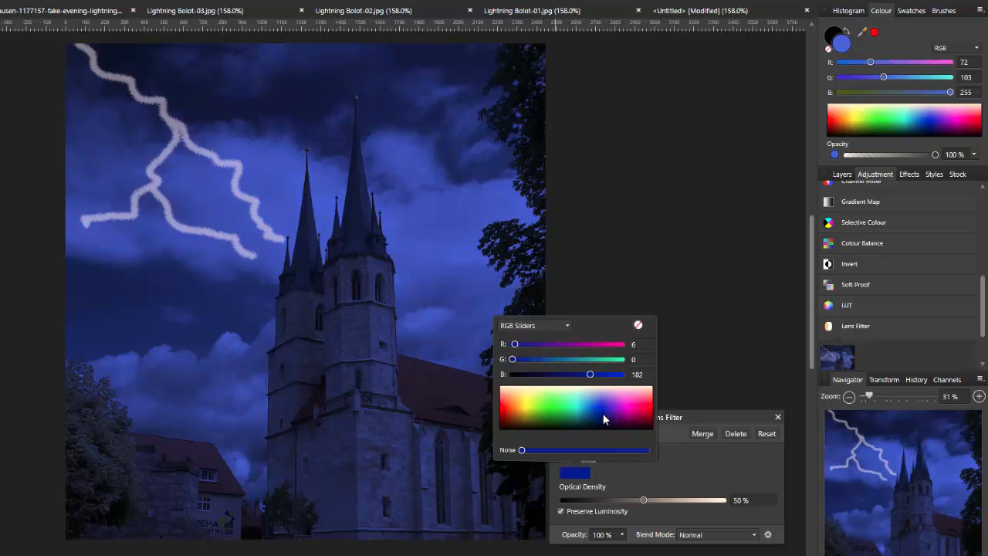
pyautogui.click(609, 407)
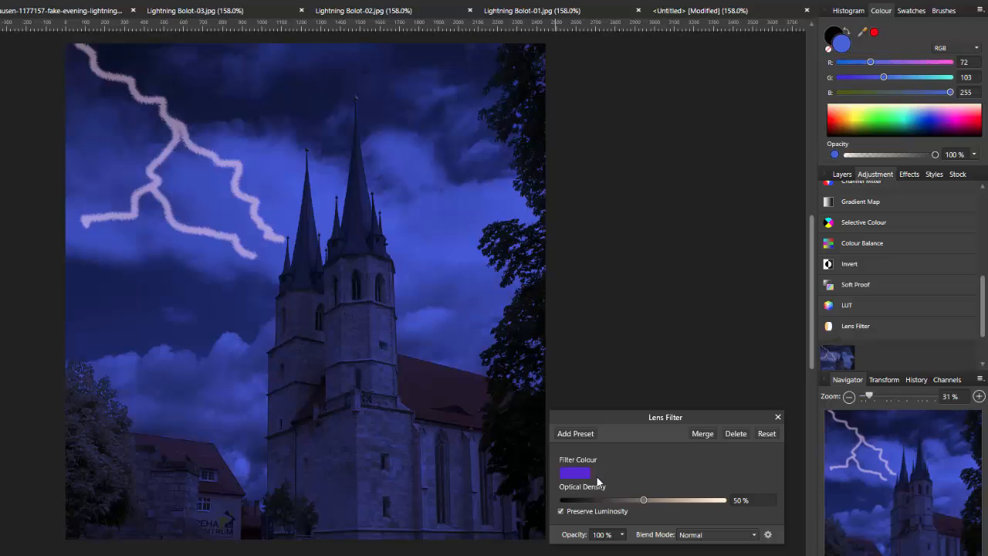
pyautogui.click(700, 434)
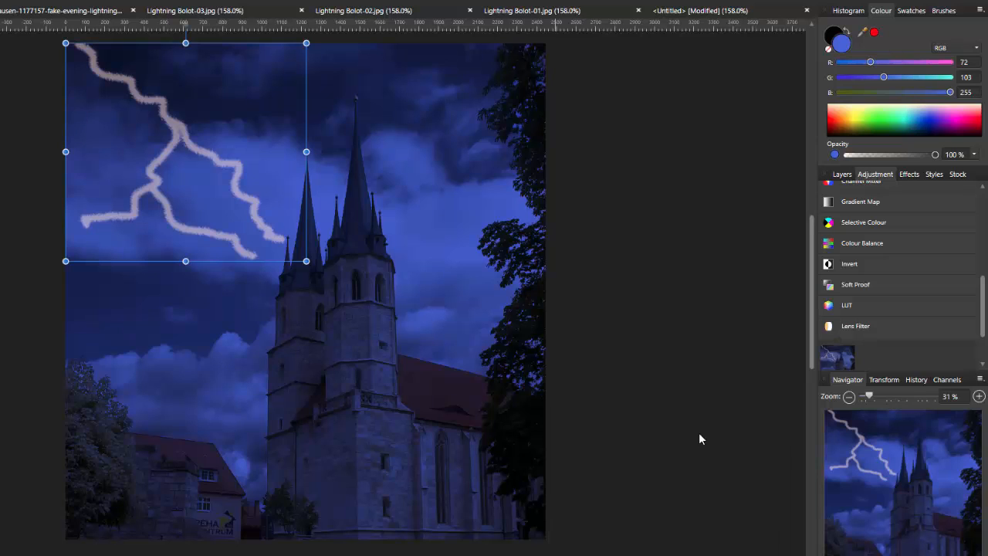
pyautogui.click(842, 174)
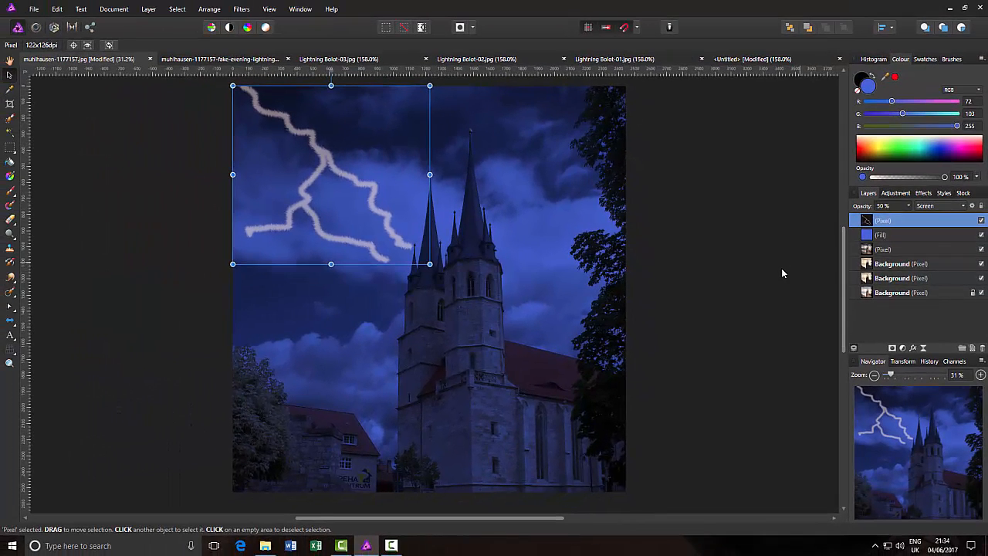
# Flatten the church photo and its lightning, fill and background layers into a single layer
pyautogui.click(737, 266)
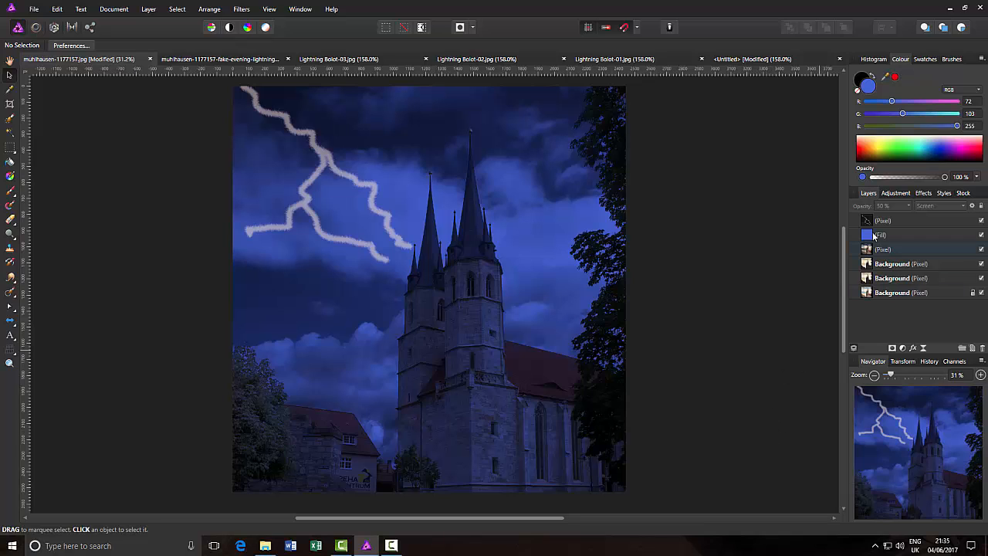
pyautogui.click(910, 222)
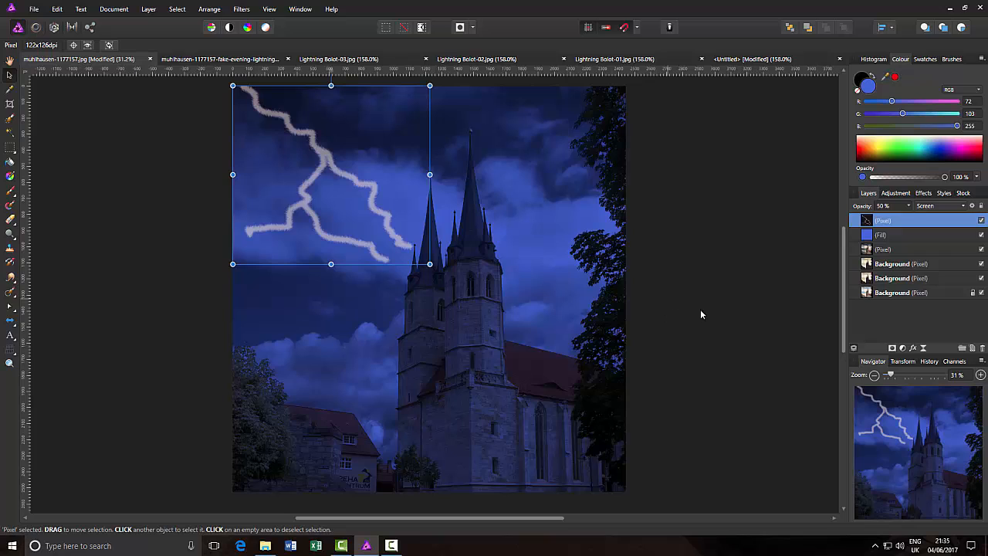
pyautogui.click(114, 10)
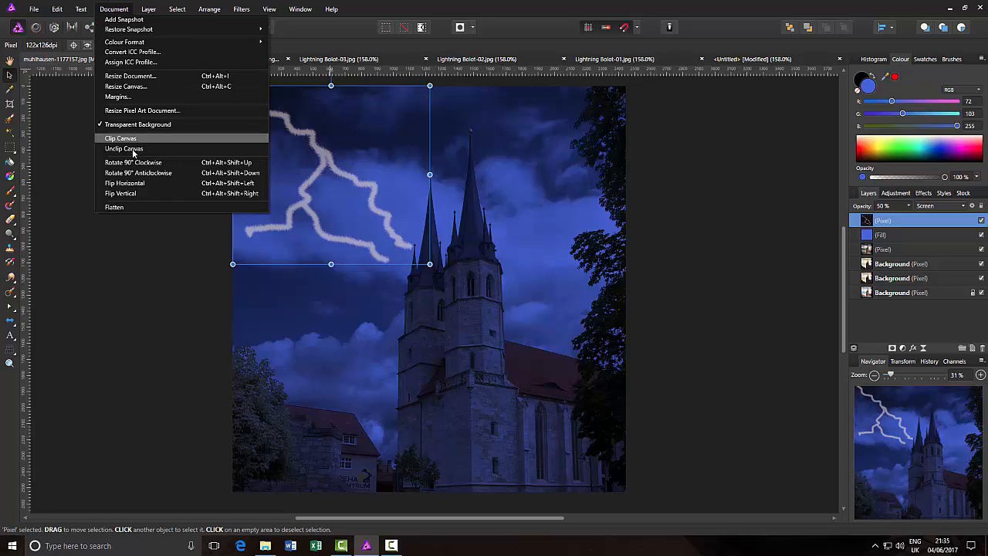
pyautogui.click(124, 208)
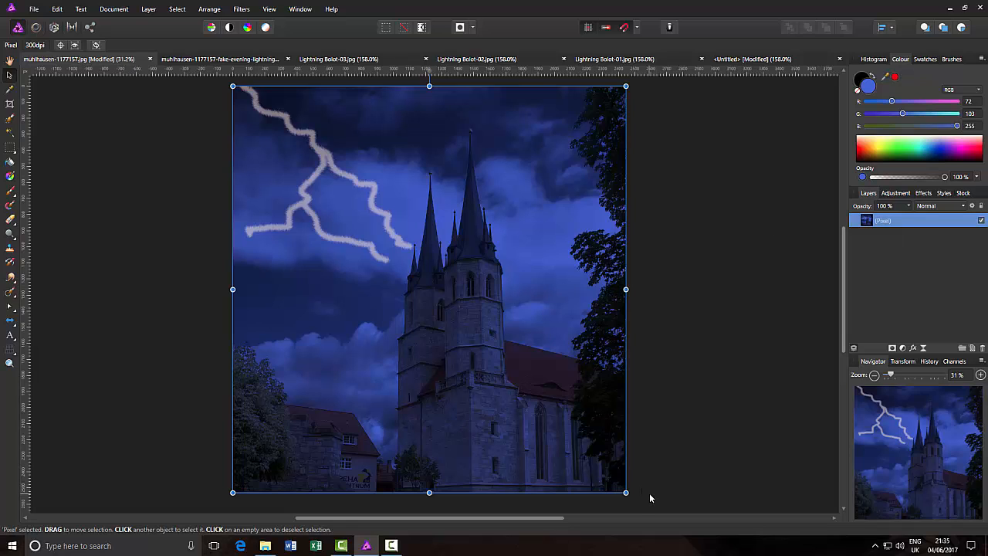
pyautogui.click(9, 60)
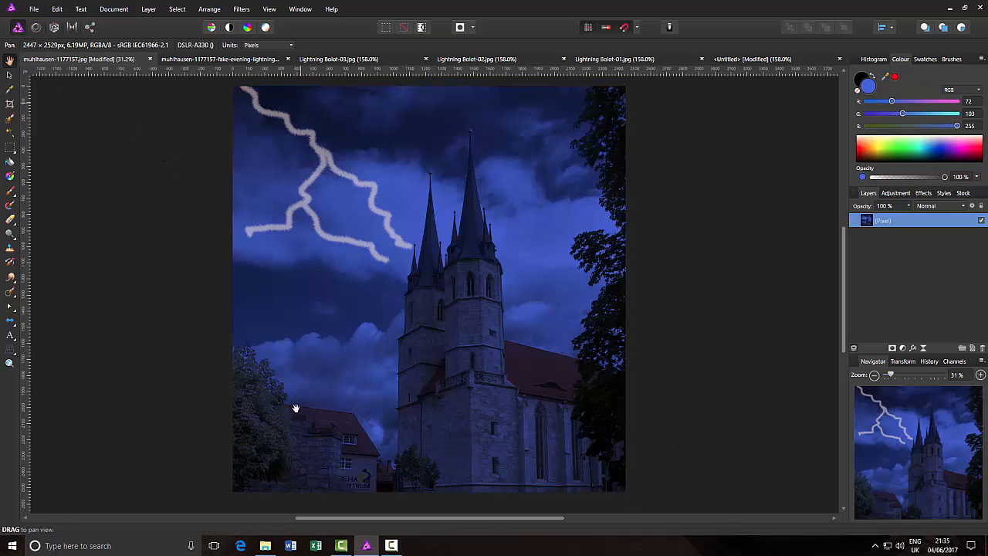
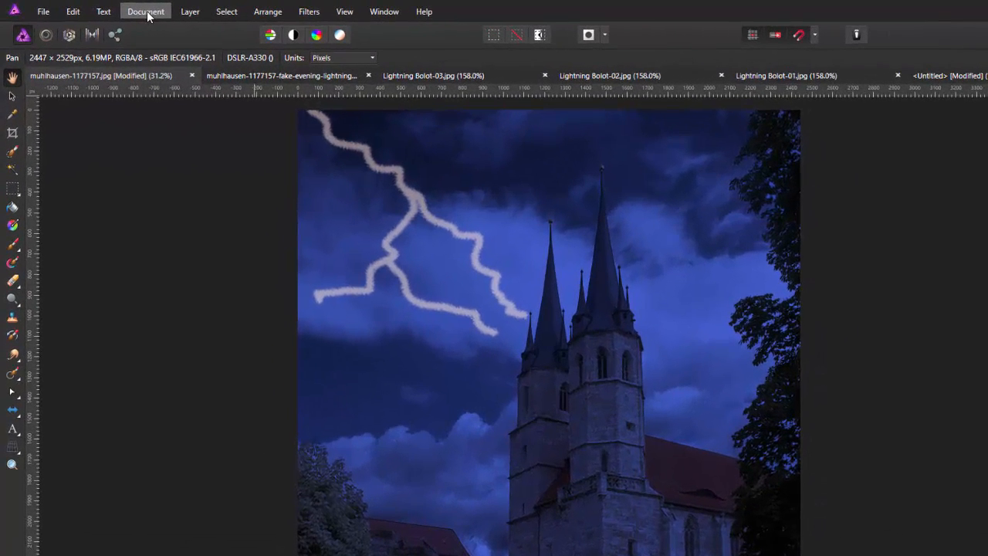
# Resize the canvas with a centred anchor and locked proportions, adding 100 px to the width for 2547 px
pyautogui.click(147, 12)
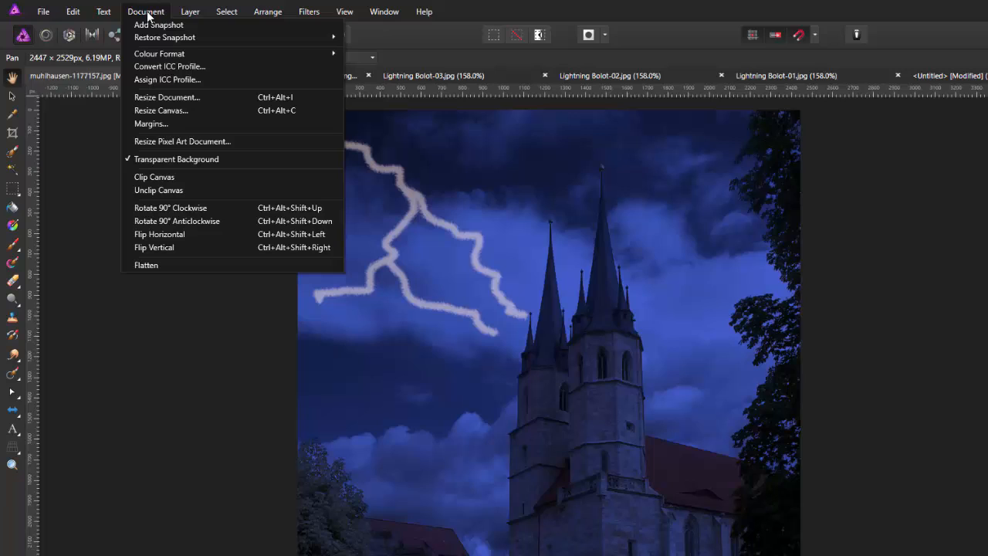
pyautogui.click(173, 110)
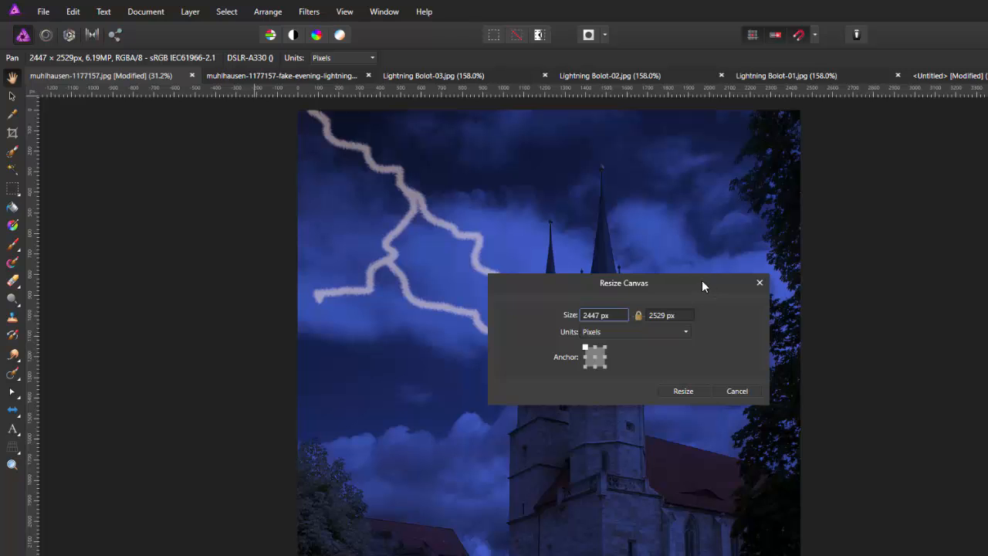
pyautogui.moveTo(702, 286); pyautogui.dragTo(826, 312)
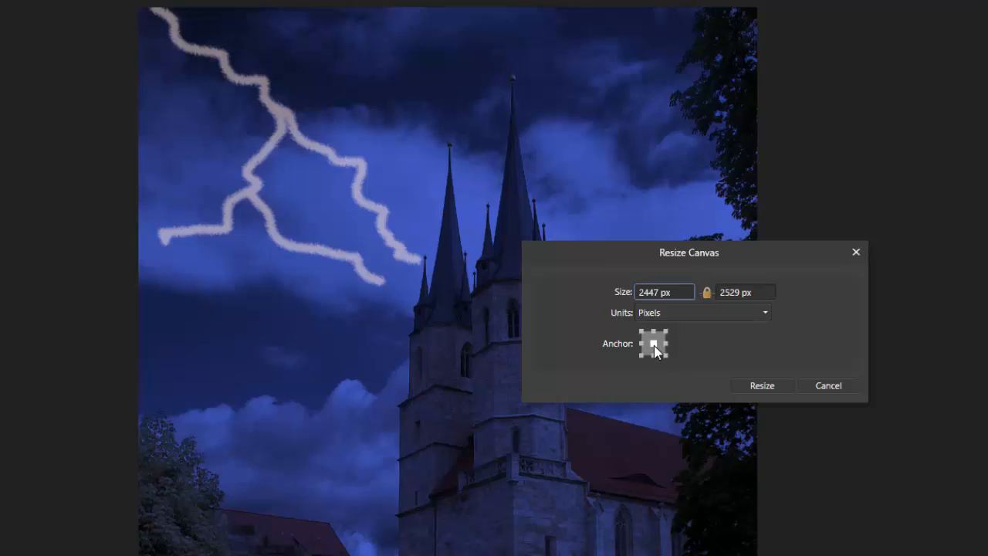
pyautogui.click(654, 344)
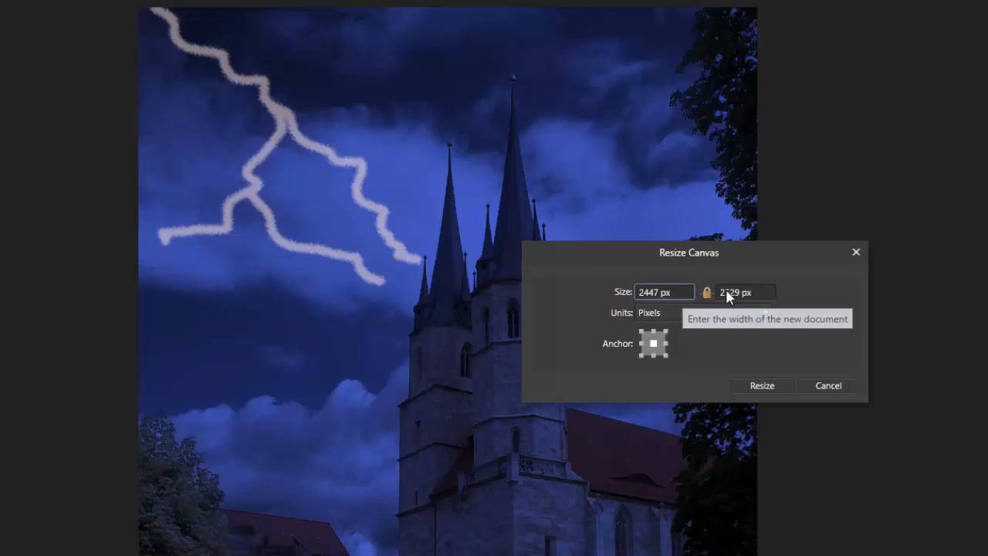
pyautogui.click(677, 290)
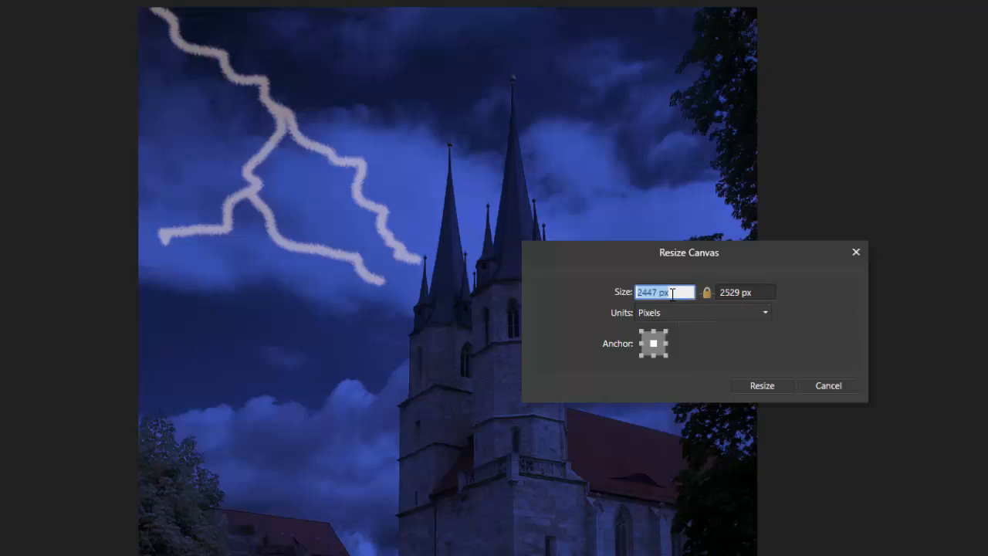
pyautogui.click(671, 292)
pyautogui.write('+100')
pyautogui.press('Return')
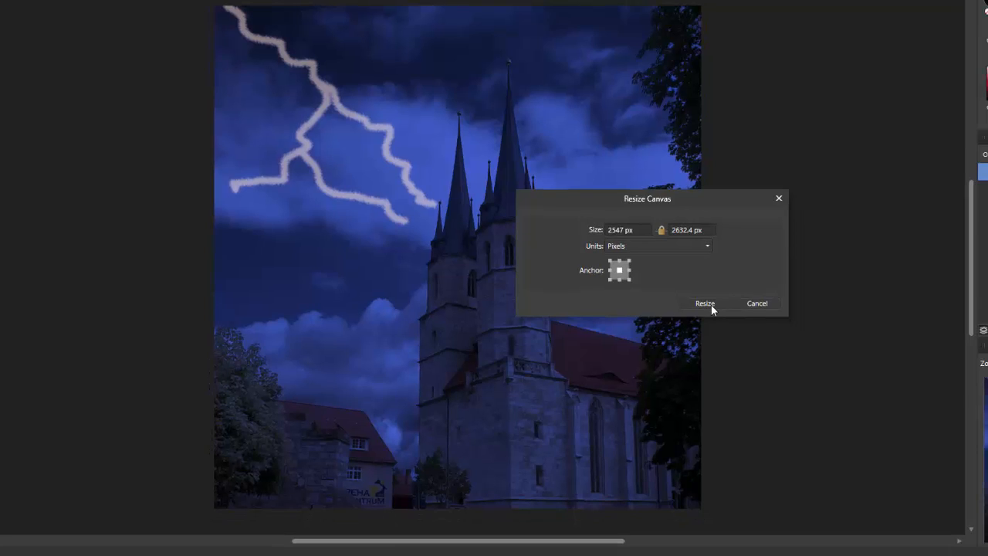
pyautogui.click(708, 303)
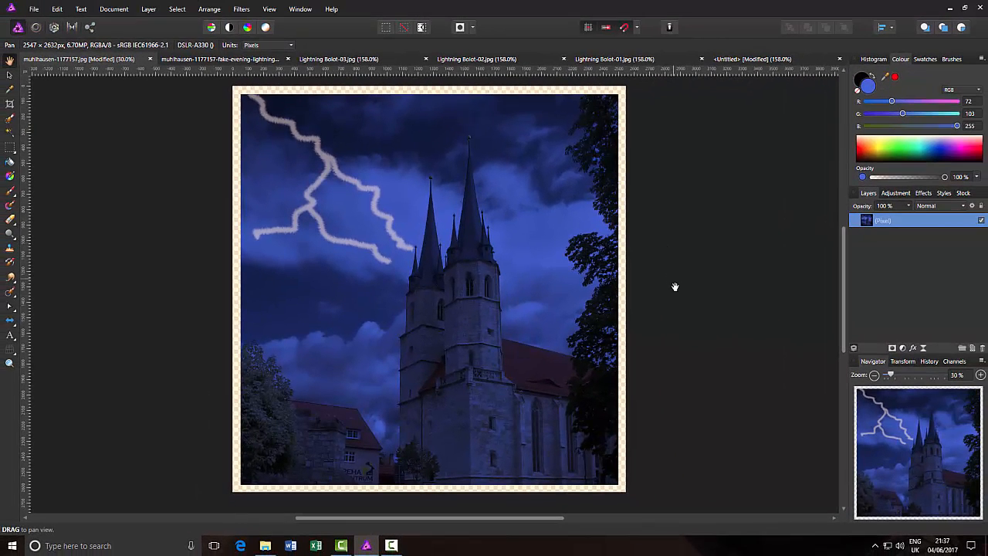
# Add a new pixel layer above the flattened photo and flood fill it with black
pyautogui.click(974, 349)
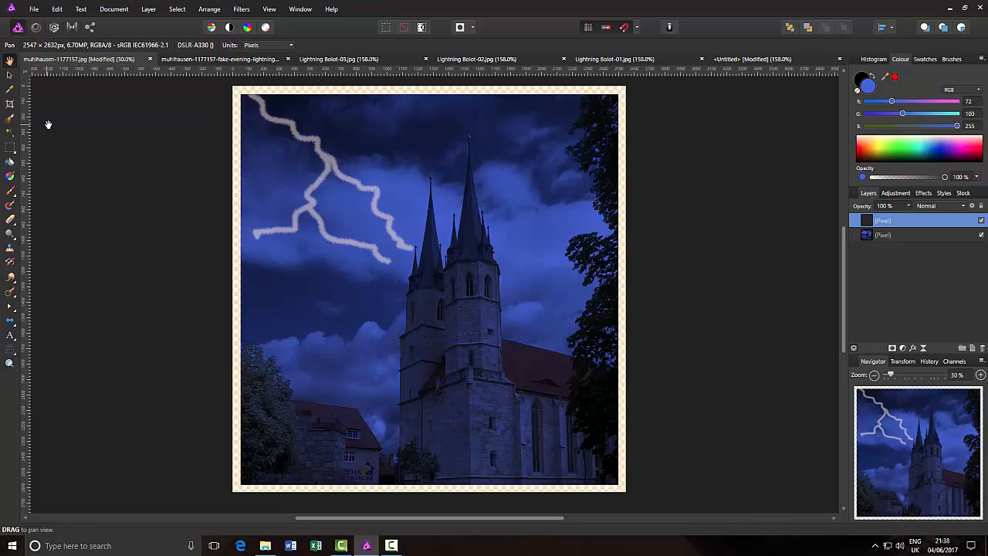
pyautogui.click(10, 163)
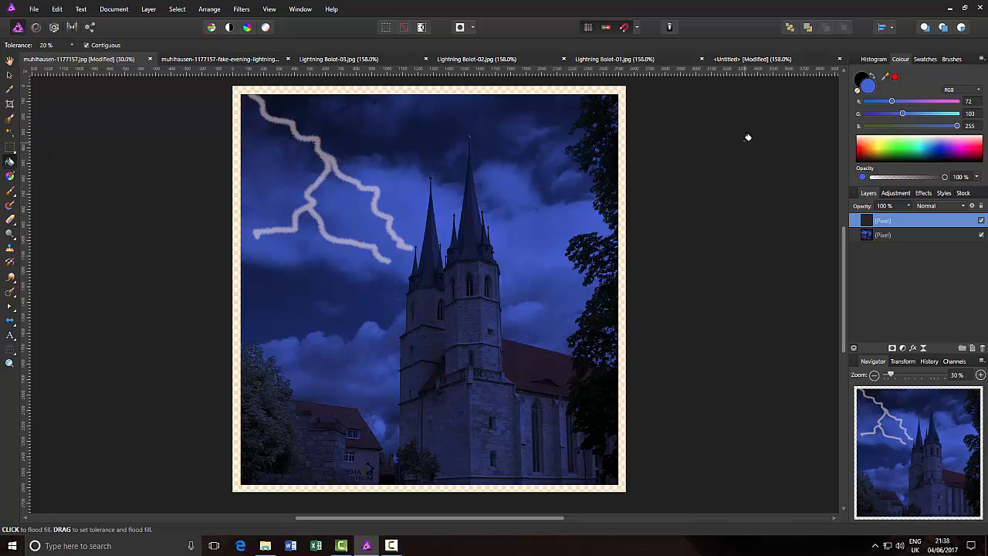
pyautogui.click(860, 81)
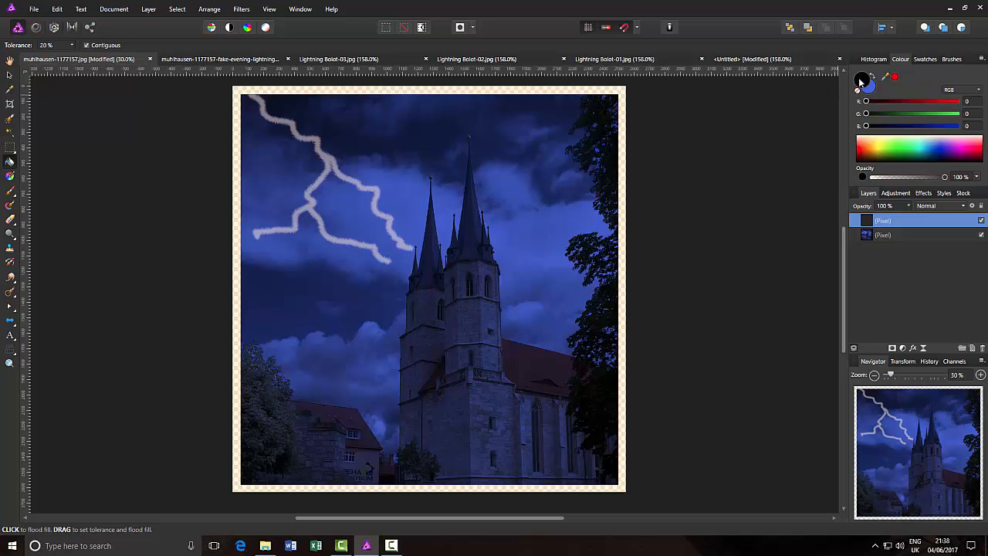
pyautogui.click(589, 180)
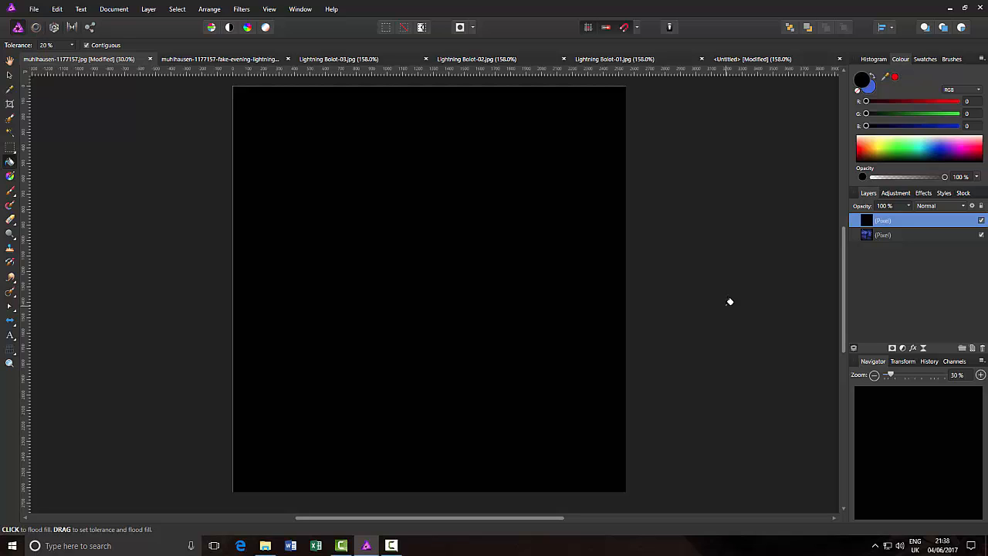
# Apply Add Noise to the black layer at 100% intensity, Gaussian and monochromatic
pyautogui.click(245, 11)
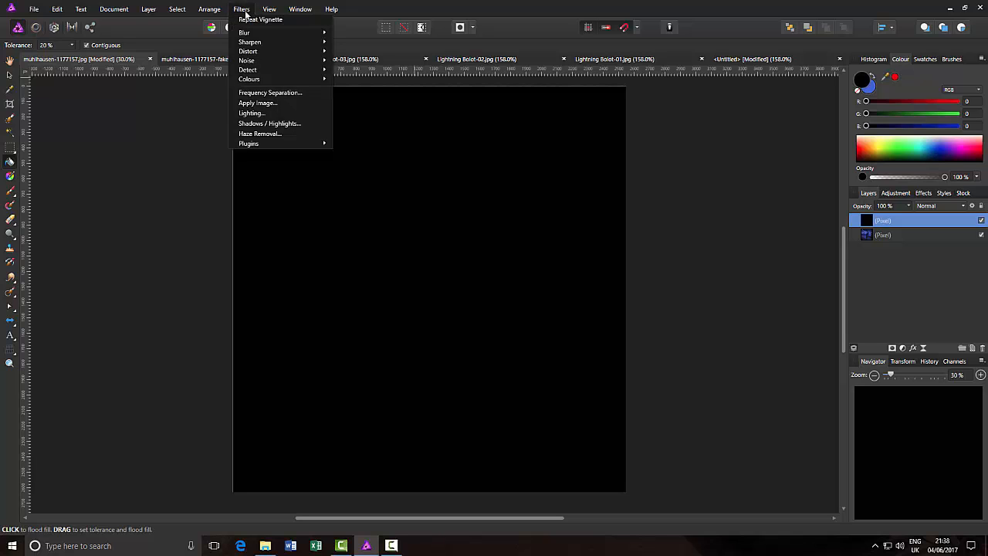
pyautogui.moveTo(266, 64)
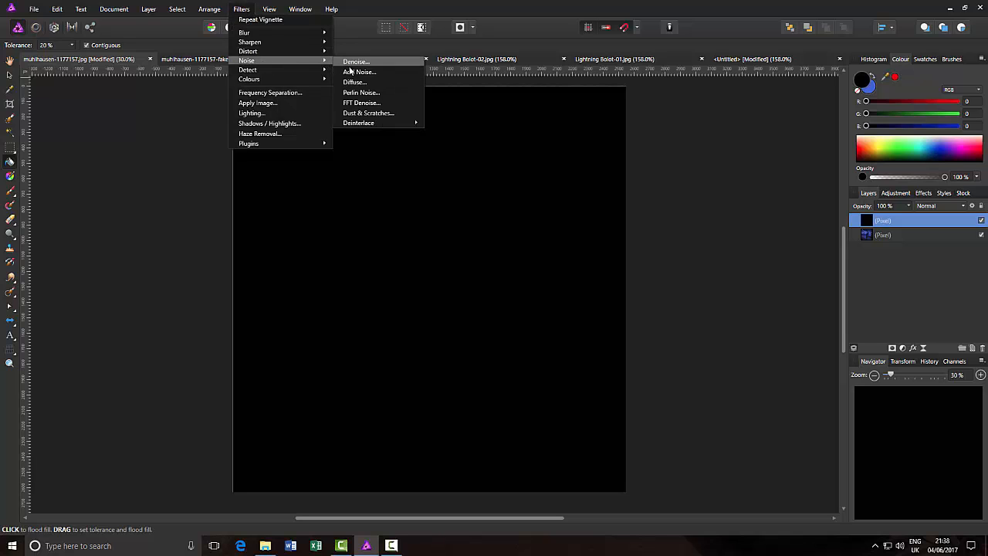
pyautogui.click(355, 72)
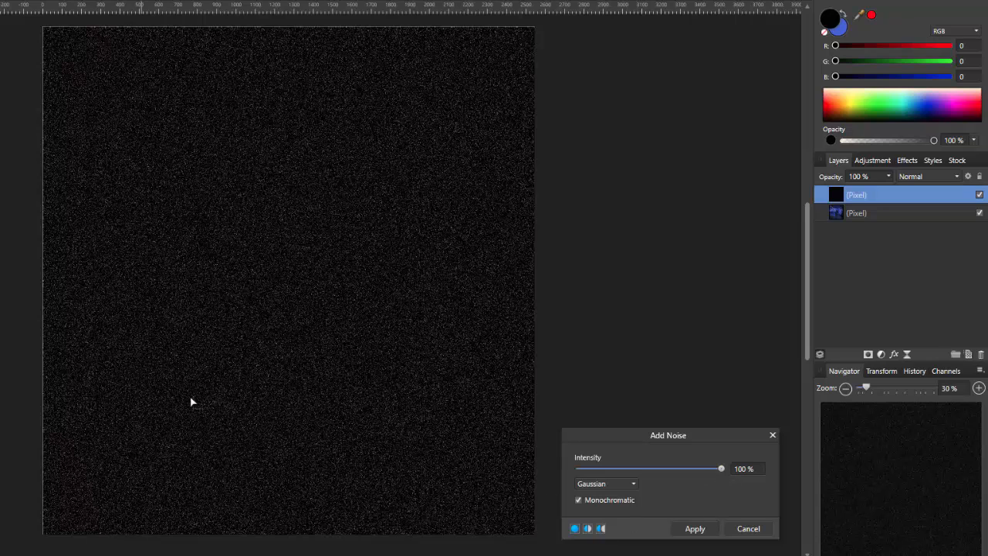
pyautogui.click(694, 528)
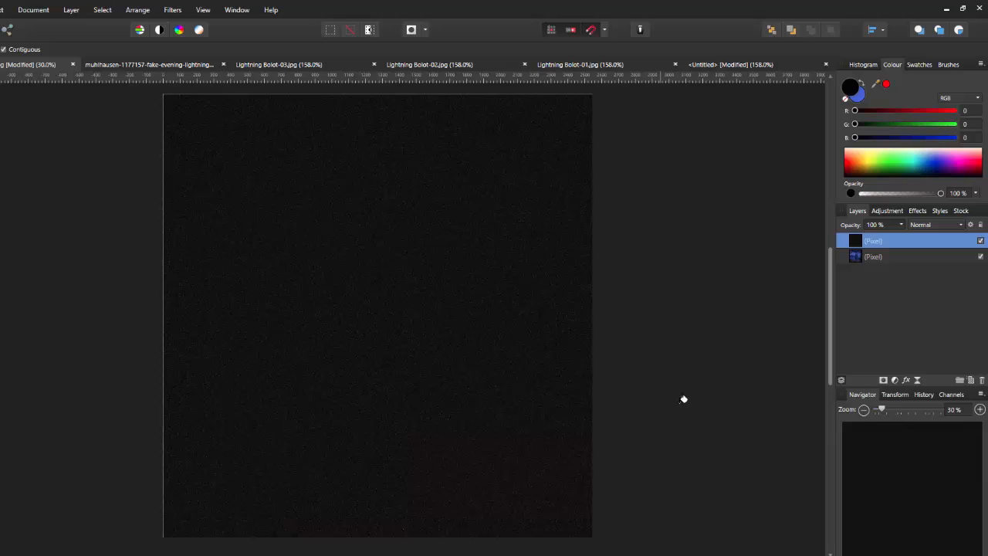
# Add a Levels adjustment to the noise layer with the black level at 9% and the white level at 11%
pyautogui.click(889, 211)
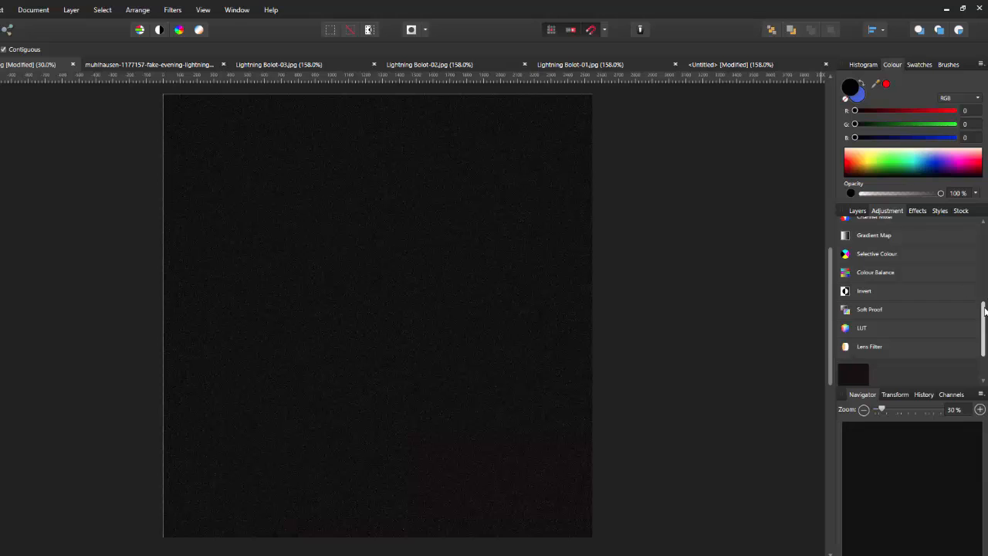
pyautogui.moveTo(983, 310); pyautogui.dragTo(983, 232)
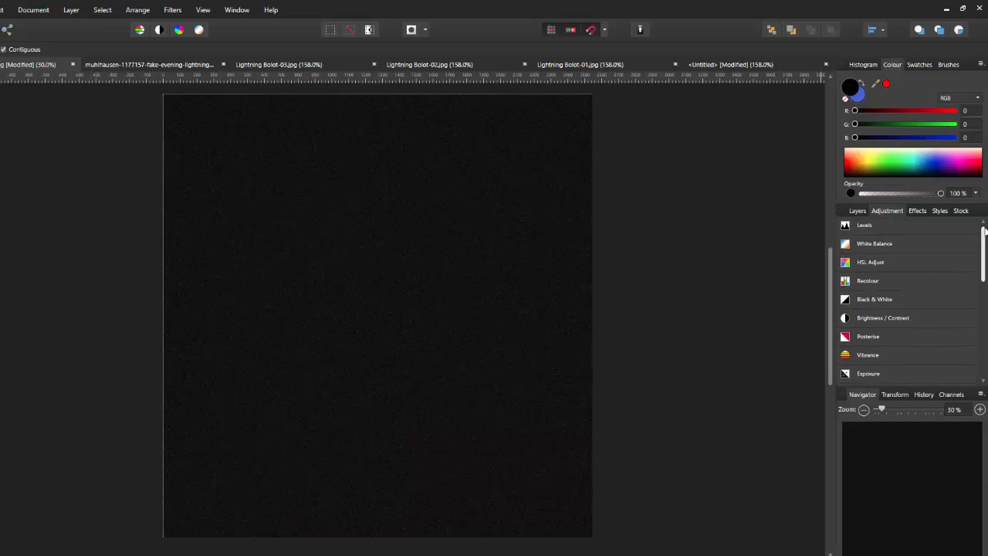
pyautogui.click(885, 224)
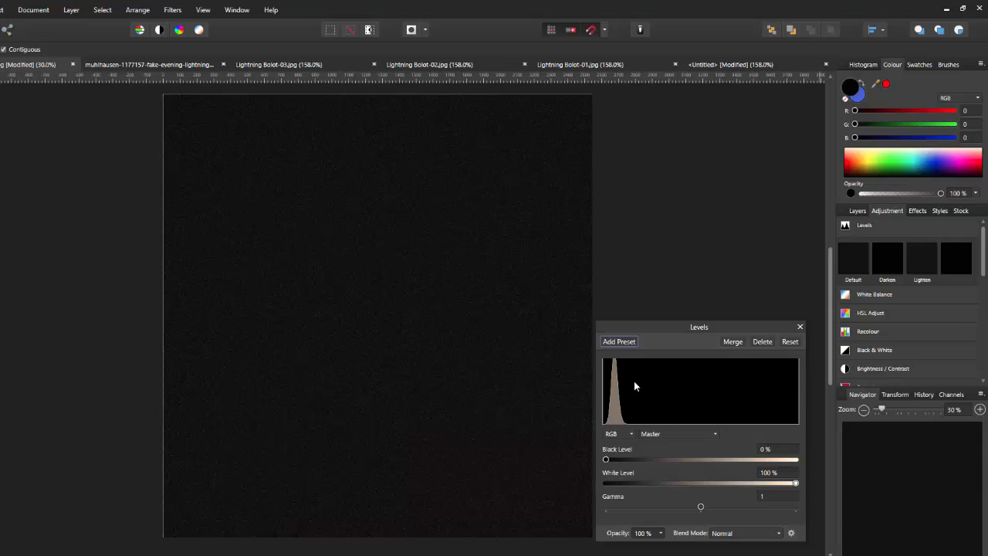
pyautogui.click(605, 460)
pyautogui.moveTo(606, 461); pyautogui.dragTo(613, 458)
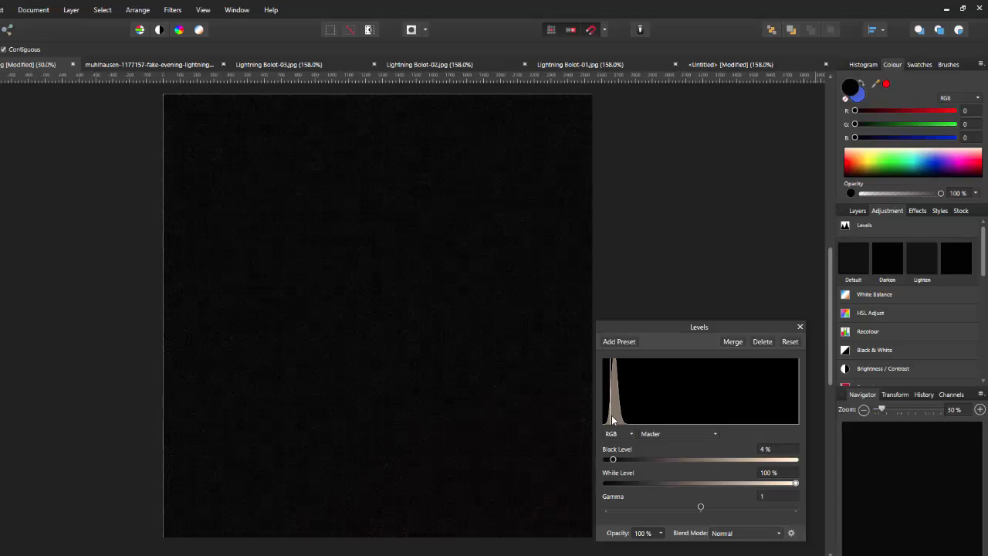
pyautogui.moveTo(796, 485); pyautogui.dragTo(626, 485)
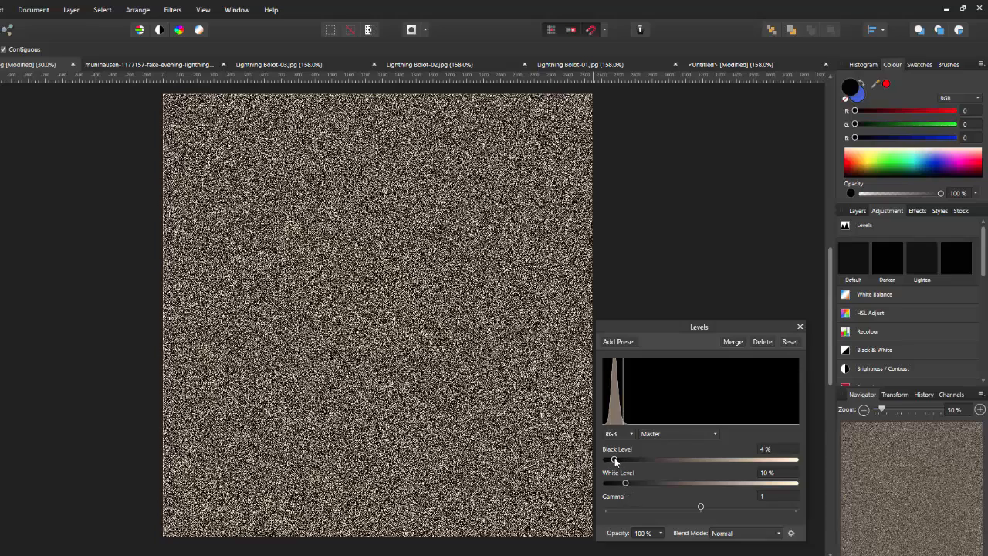
pyautogui.moveTo(613, 457); pyautogui.dragTo(622, 459)
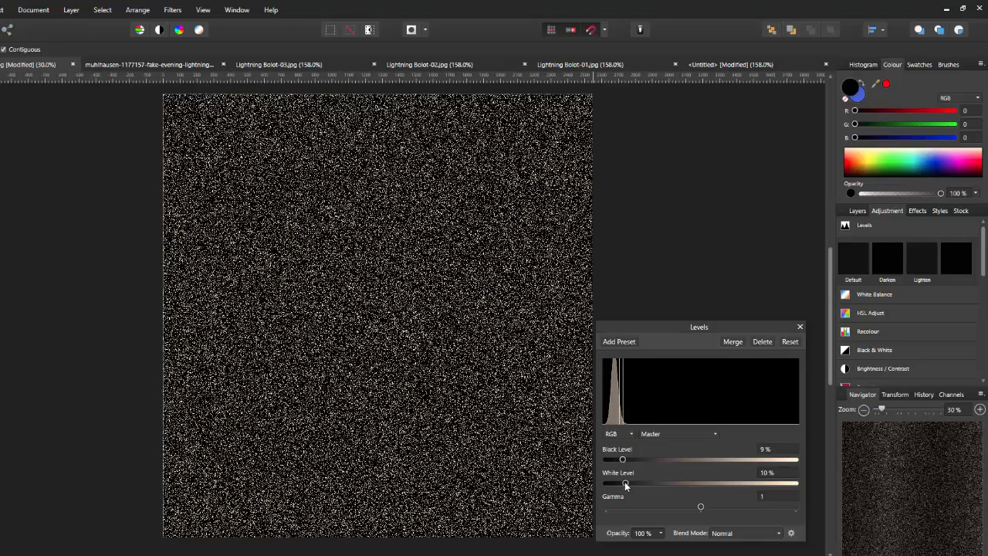
pyautogui.moveTo(626, 485); pyautogui.dragTo(627, 484)
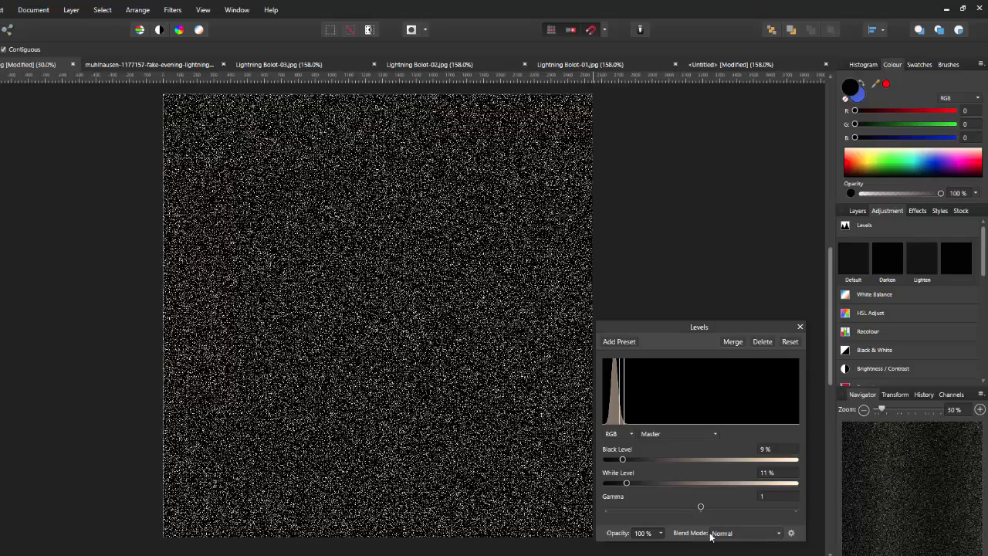
# Set the Levels gamma to .864 and merge the adjustment into the noise layer
pyautogui.click(768, 496)
pyautogui.write('.864')
pyautogui.press('Return')
pyautogui.click(734, 342)
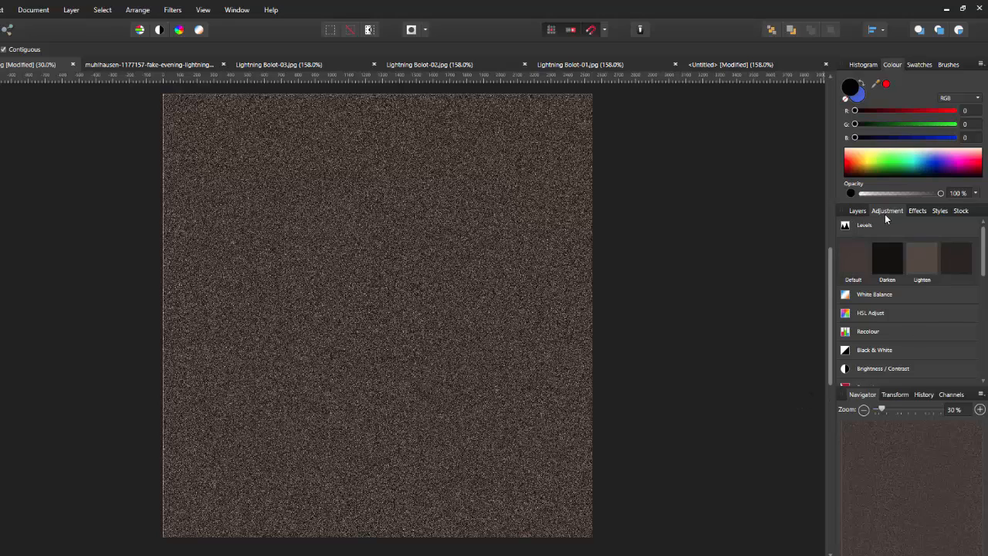
# Apply a Motion Blur to the noise layer with a 50 px radius and 315° rotation
pyautogui.scroll(-3, 889, 223)
pyautogui.click(856, 211)
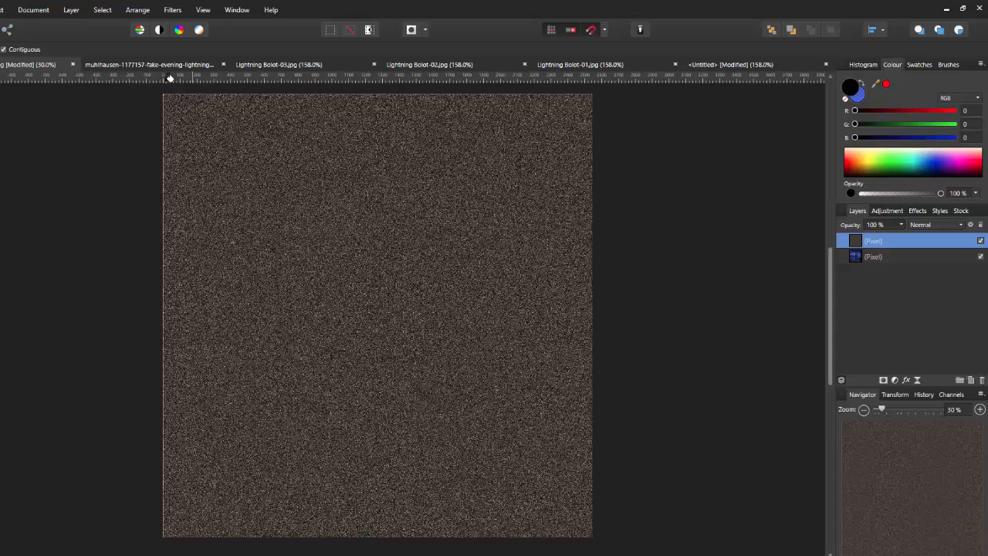
pyautogui.click(174, 10)
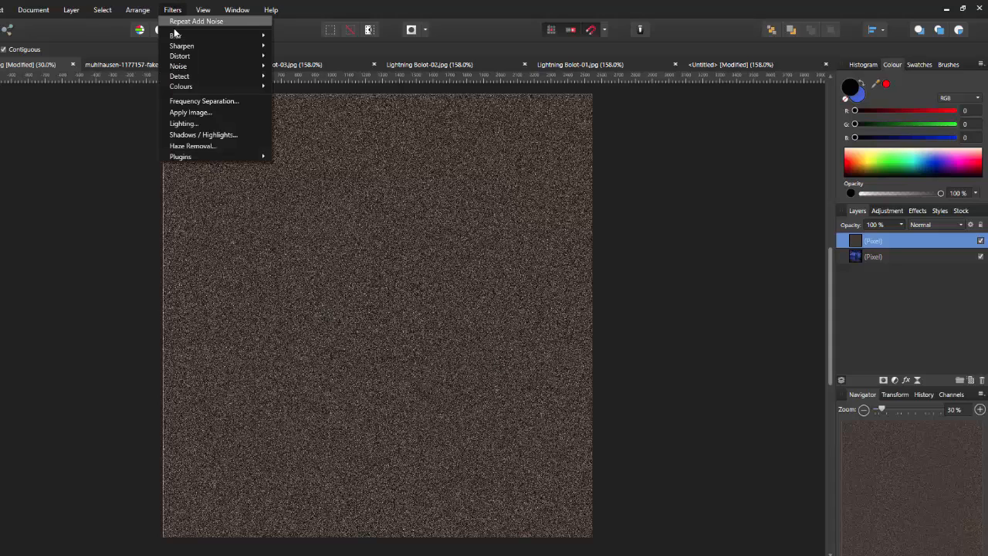
pyautogui.moveTo(224, 36)
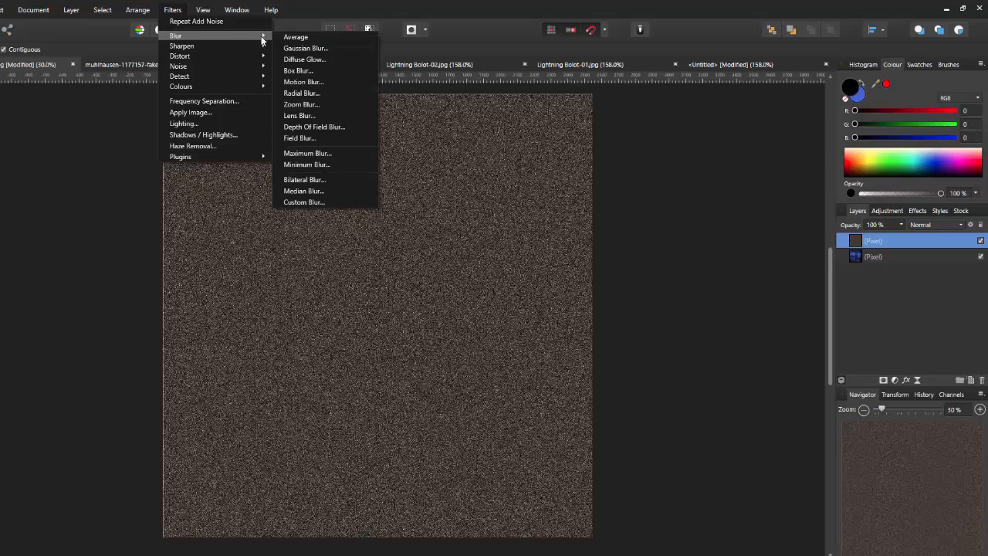
pyautogui.click(311, 82)
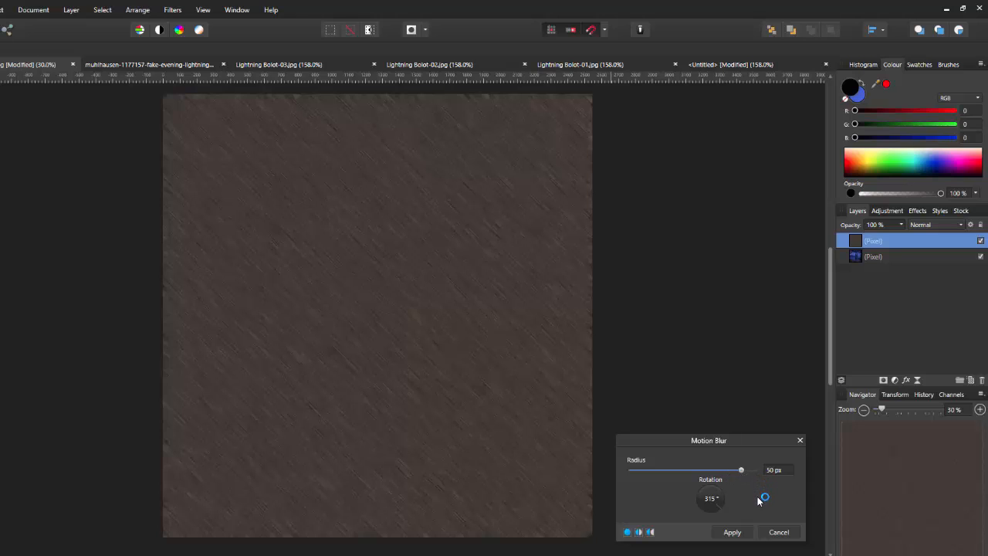
pyautogui.click(738, 539)
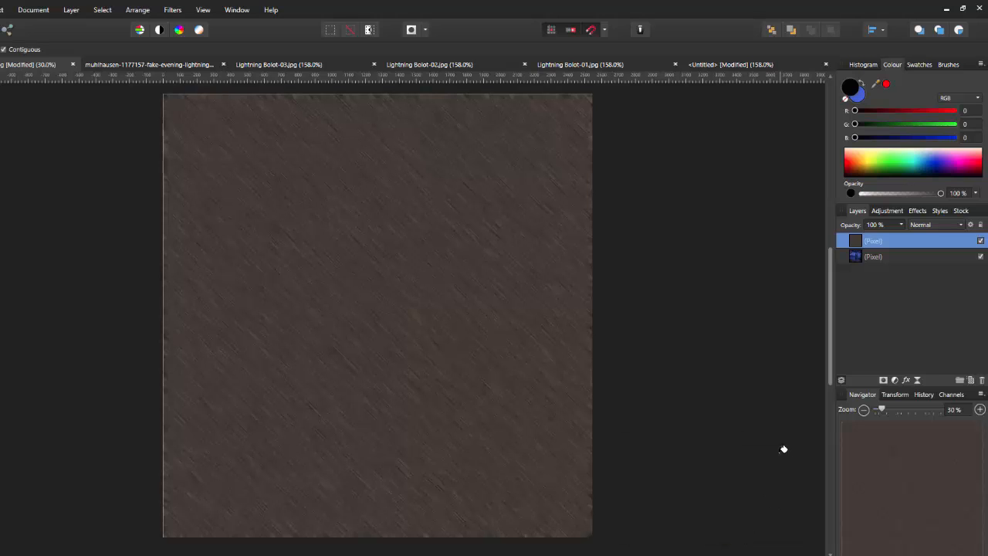
# Blend the blurred noise layer over the church photo in Screen mode at 80% opacity
pyautogui.click(962, 225)
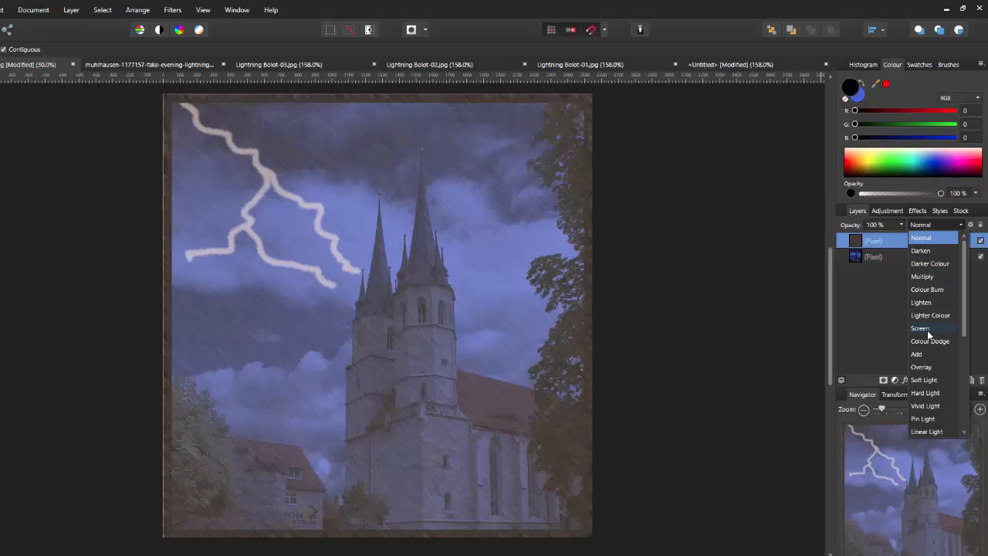
pyautogui.click(926, 330)
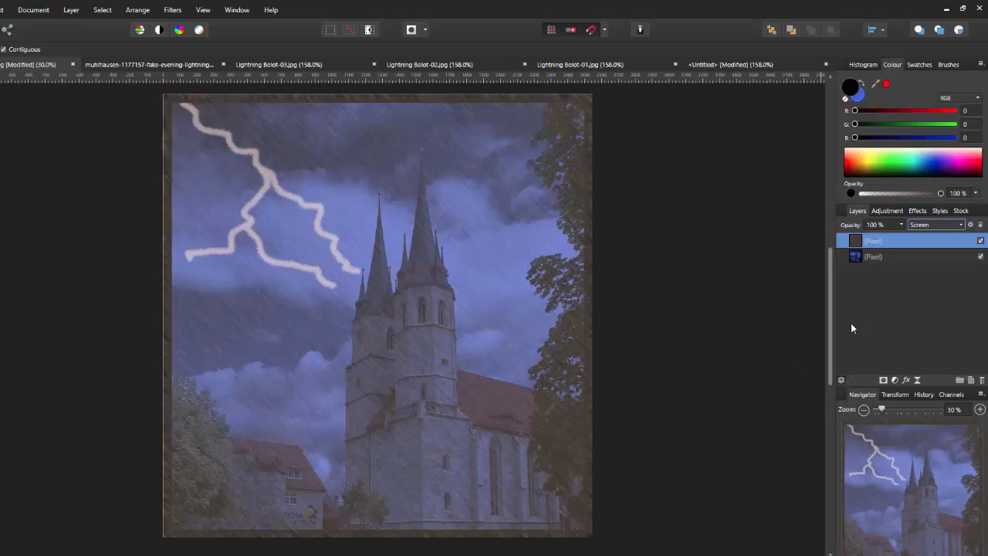
pyautogui.click(901, 225)
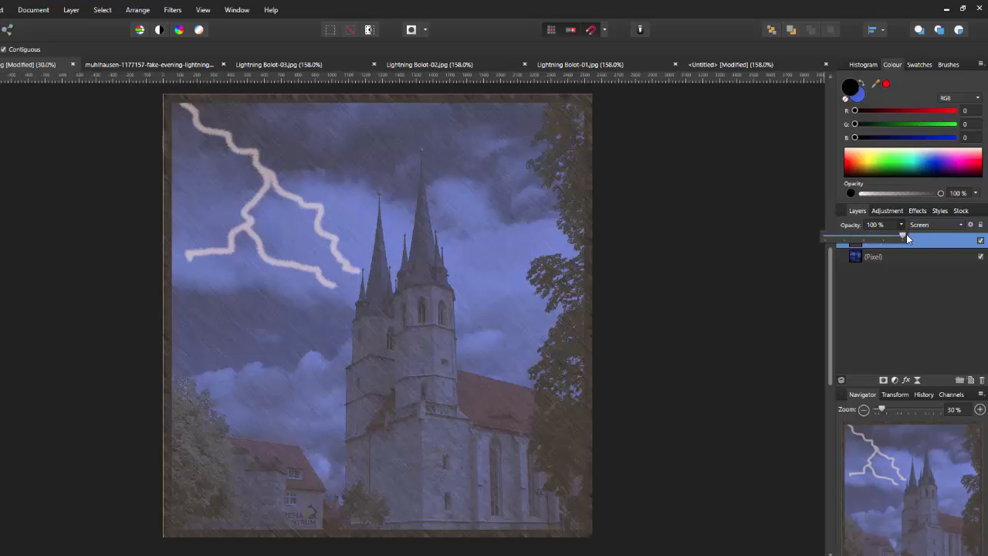
pyautogui.moveTo(900, 234); pyautogui.dragTo(892, 238)
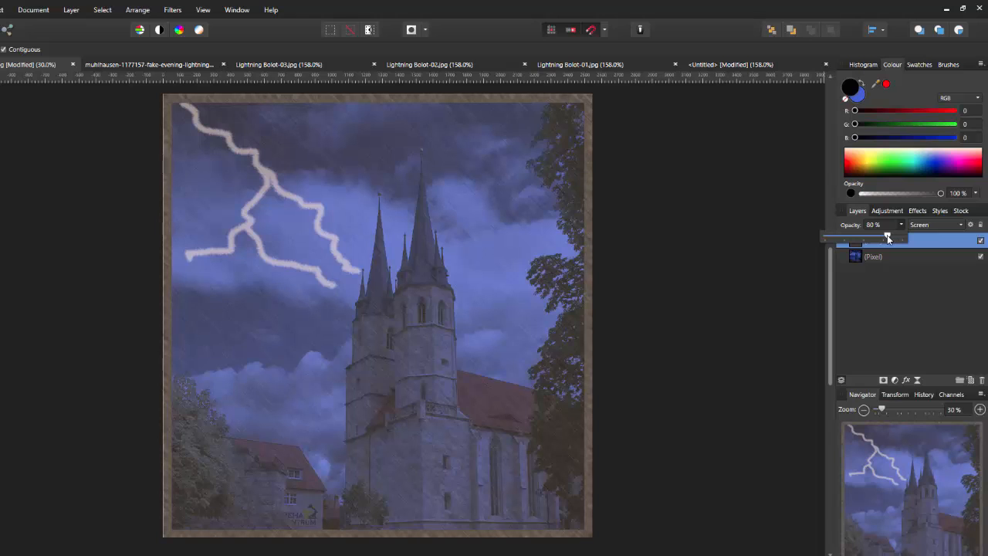
pyautogui.moveTo(886, 236); pyautogui.dragTo(887, 237)
pyautogui.click(878, 291)
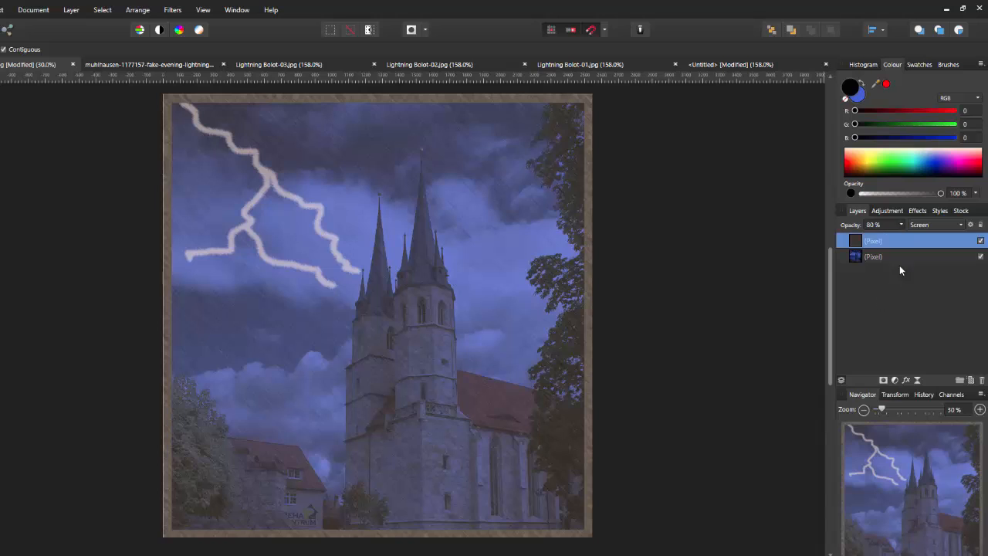
# Add a Levels adjustment with gamma 1.497 and merge it into the rain layer
pyautogui.click(886, 210)
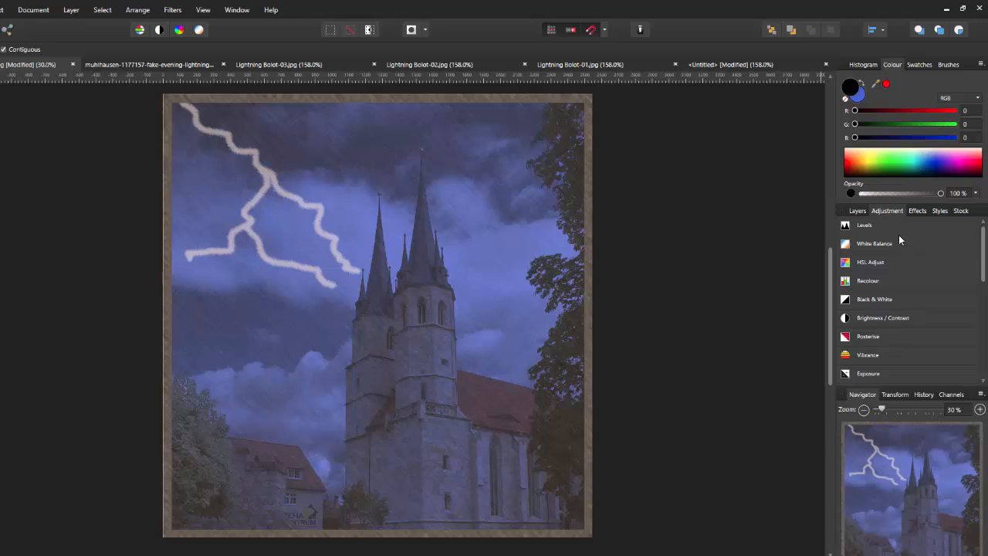
pyautogui.click(876, 228)
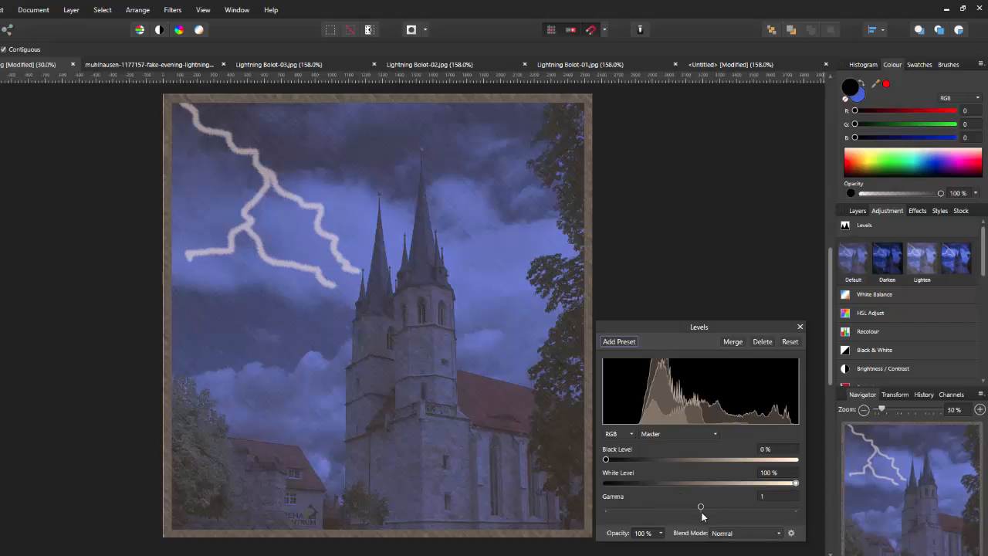
pyautogui.moveTo(701, 508); pyautogui.dragTo(743, 515)
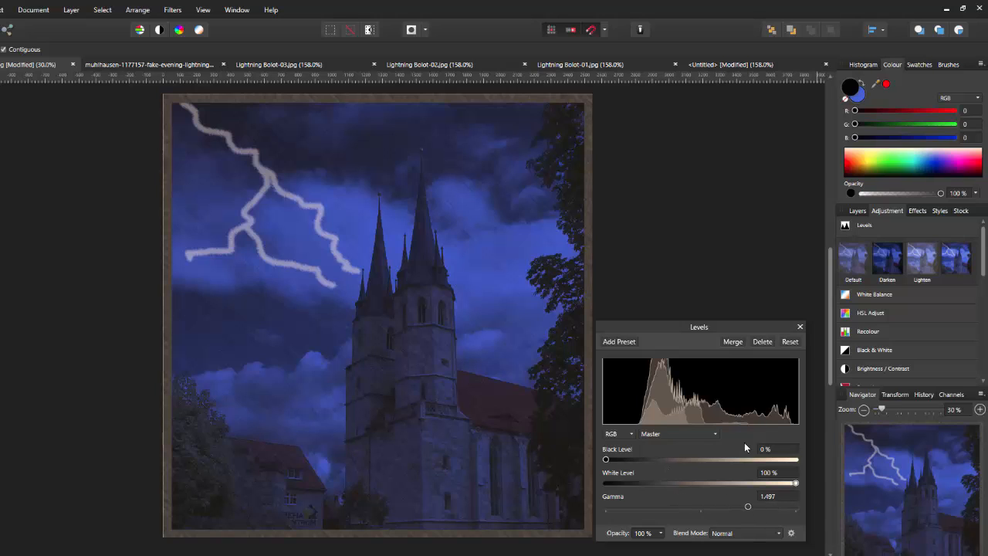
pyautogui.click(732, 342)
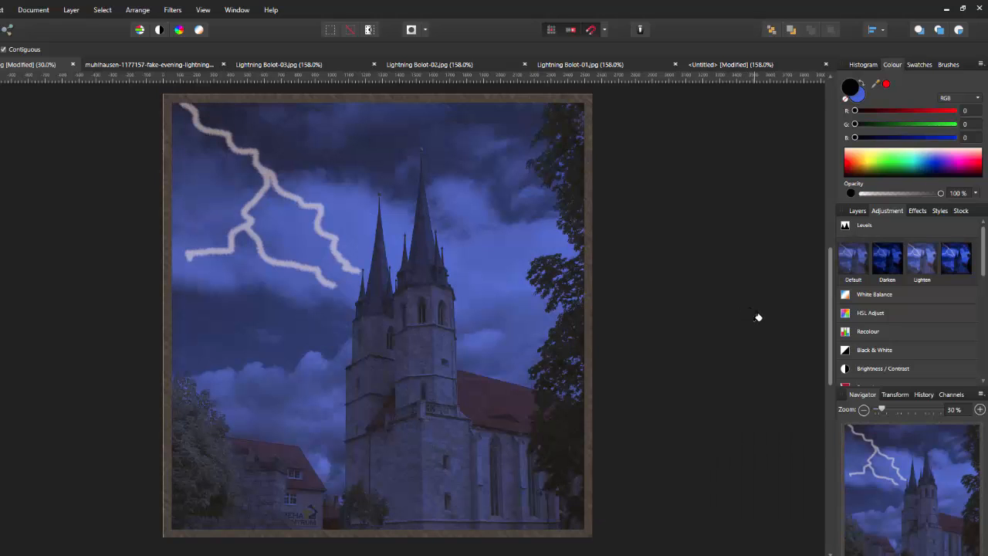
pyautogui.click(862, 213)
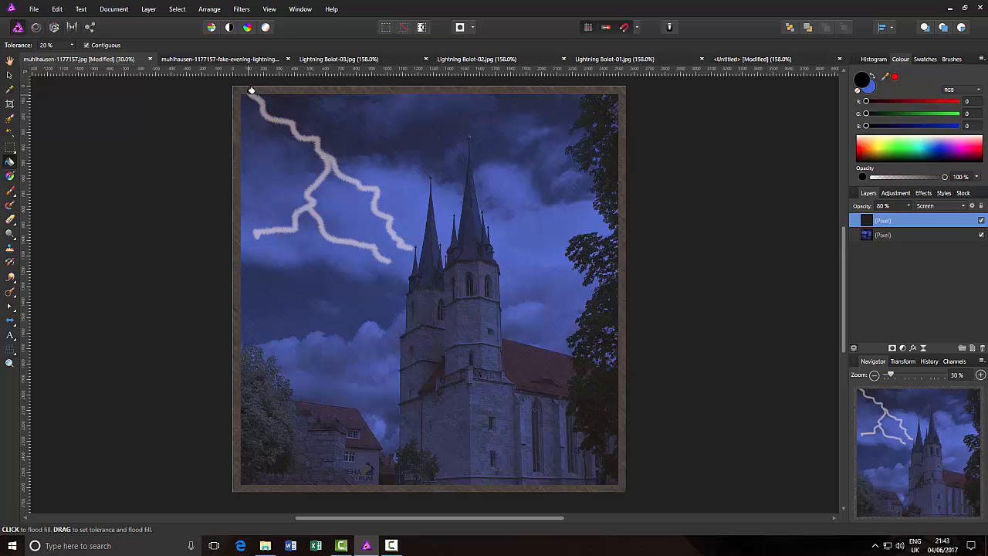
# Try cropping the brown border off all four sides to 2453 × 2536 px, and undo the crop
pyautogui.click(11, 104)
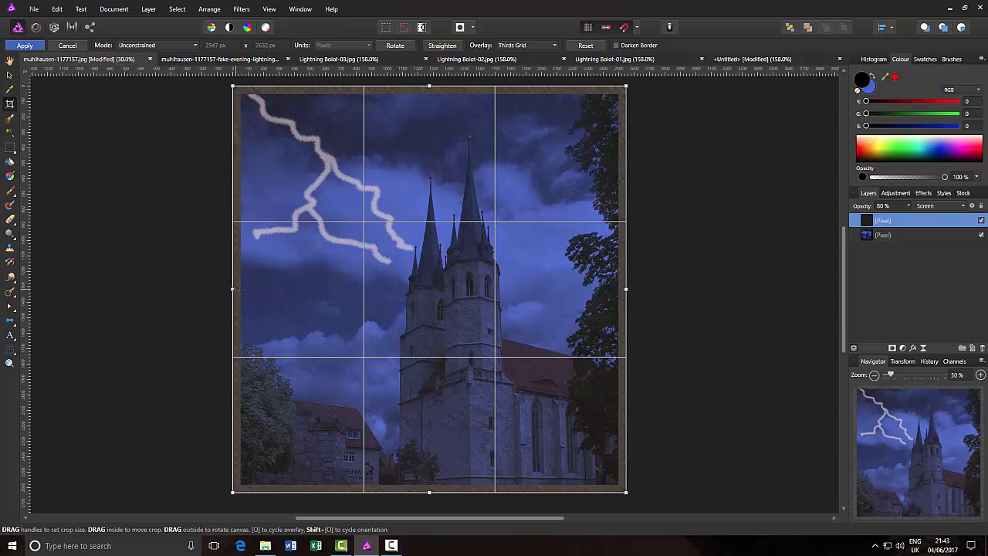
pyautogui.moveTo(232, 289); pyautogui.dragTo(240, 289)
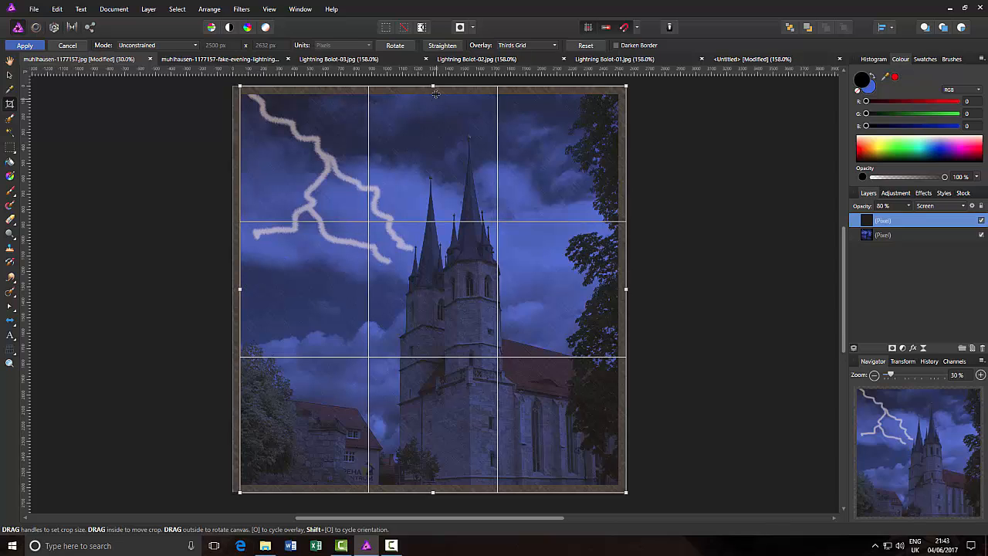
pyautogui.moveTo(434, 91); pyautogui.dragTo(435, 97)
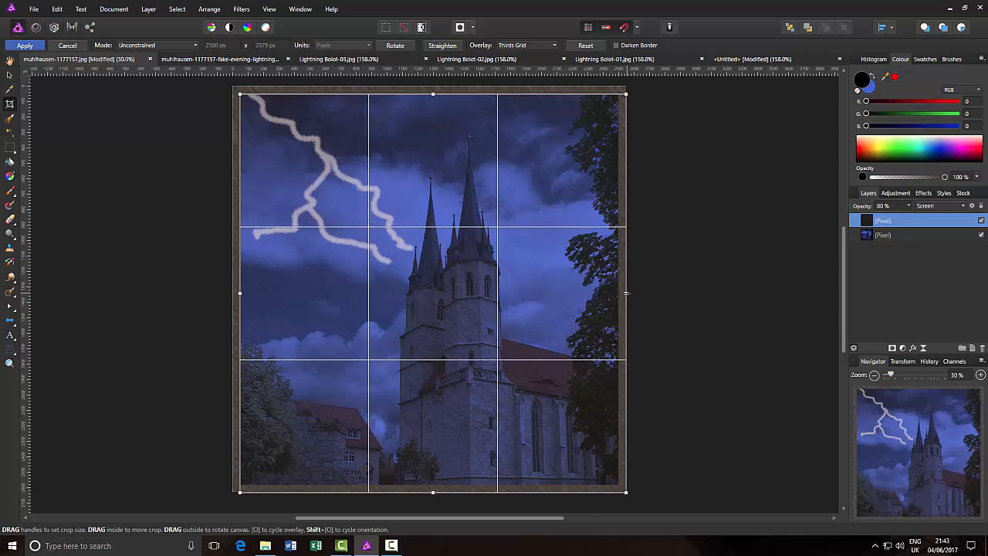
pyautogui.moveTo(626, 293); pyautogui.dragTo(618, 294)
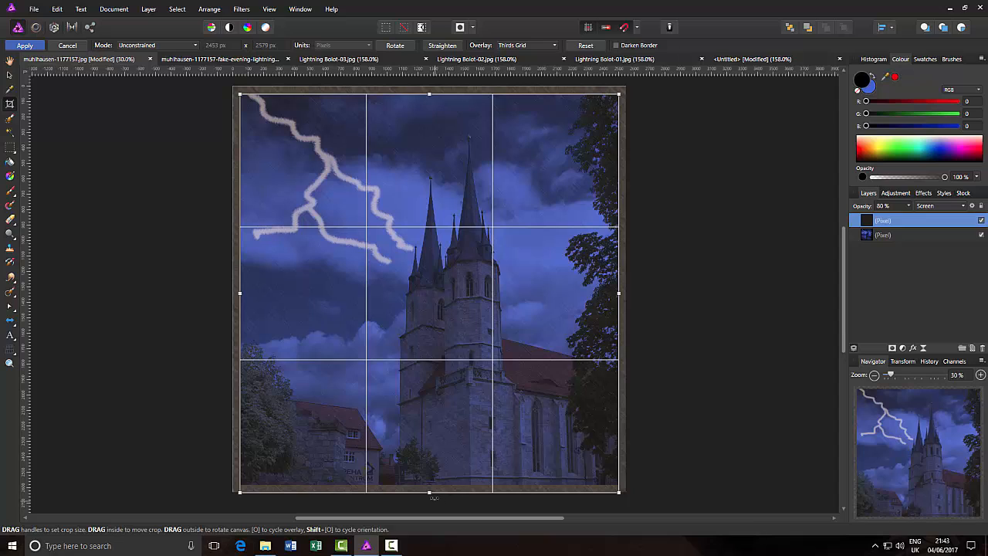
pyautogui.moveTo(430, 494); pyautogui.dragTo(429, 486)
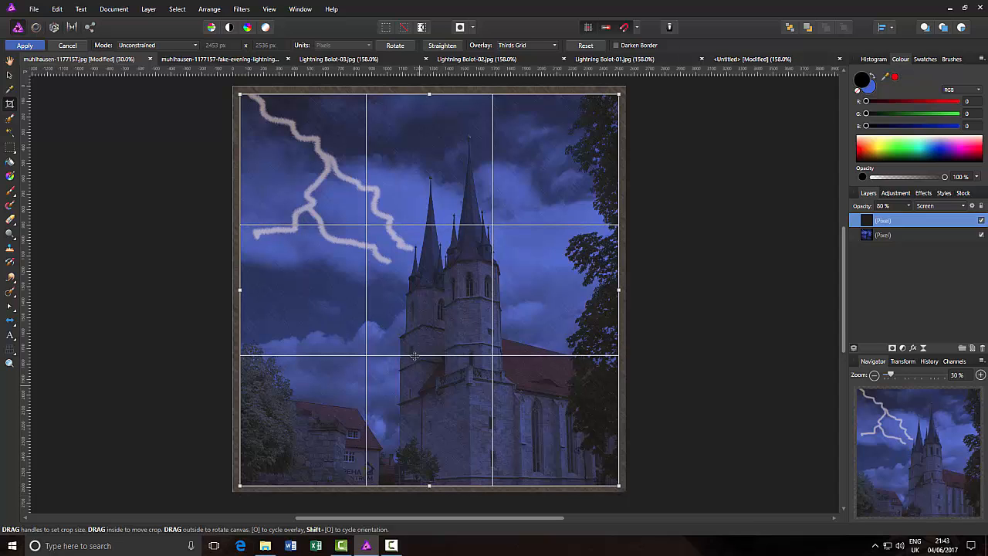
pyautogui.press('h')
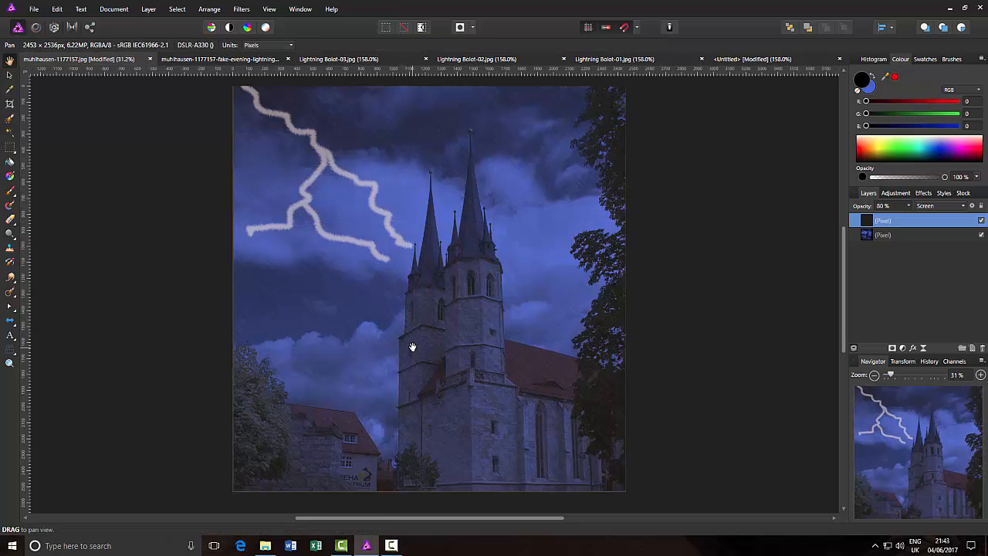
pyautogui.hotkey('ctrl', 'z')
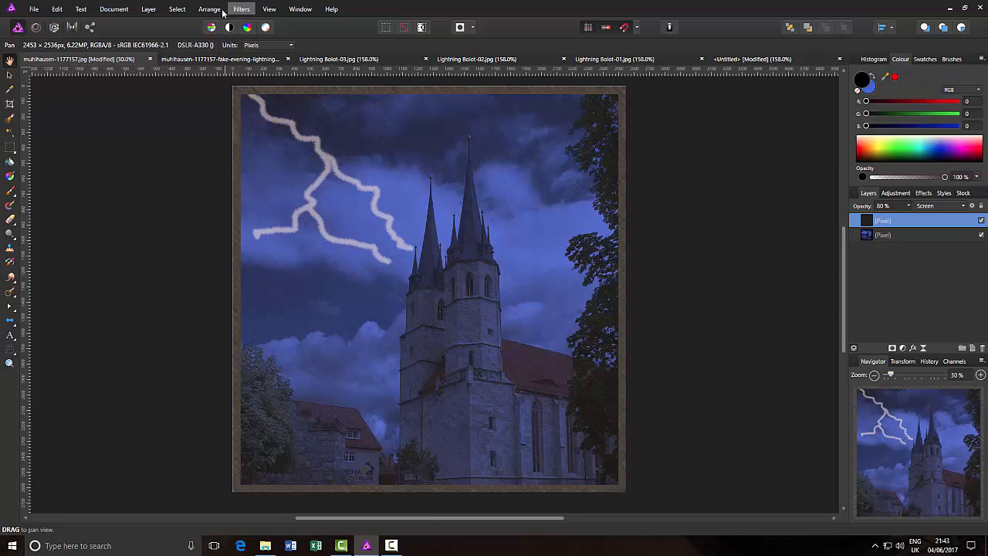
# Resize the canvas with a centred anchor and locked proportions, taking 100 px off the width for 2447 px
pyautogui.click(113, 9)
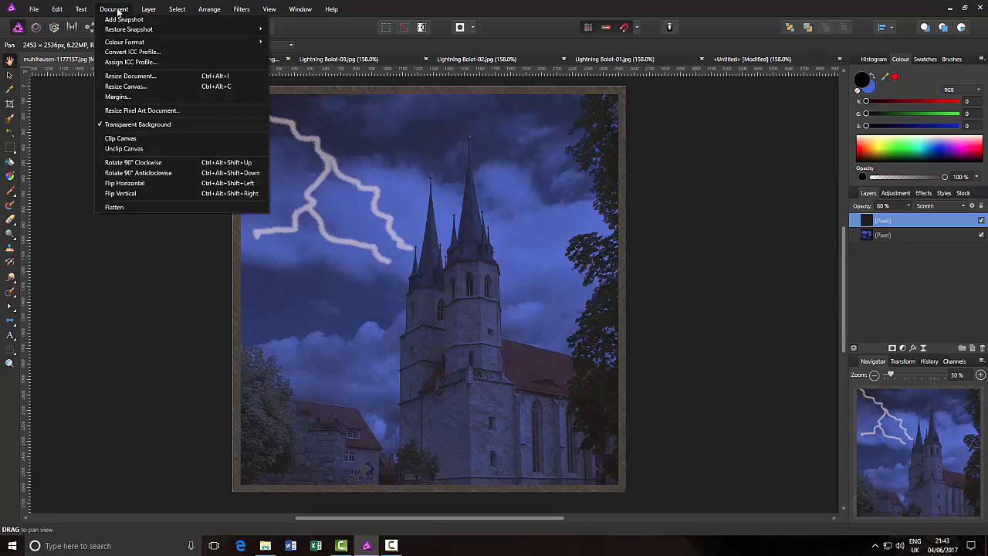
pyautogui.click(124, 86)
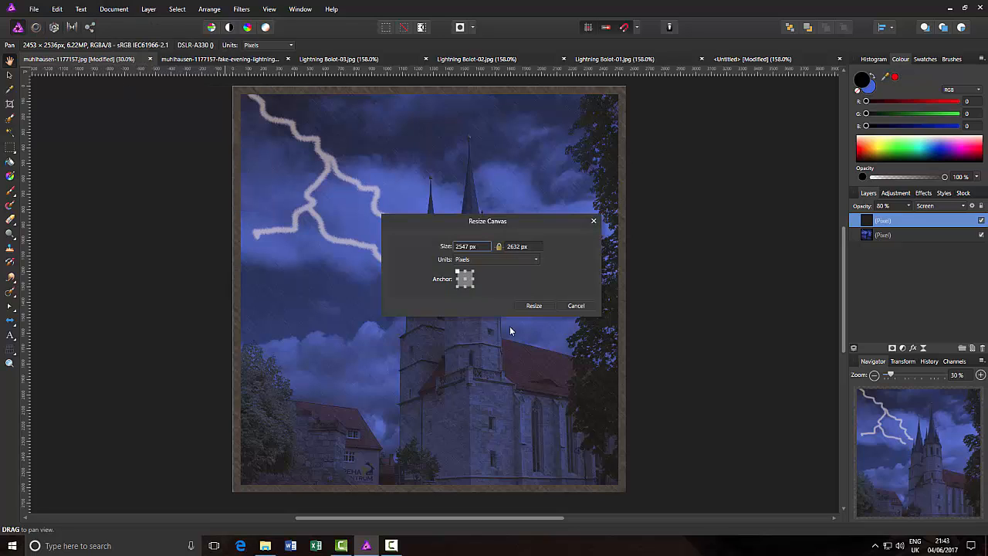
pyautogui.click(478, 245)
pyautogui.click(478, 246)
pyautogui.write('-100')
pyautogui.press('Tab')
pyautogui.click(534, 305)
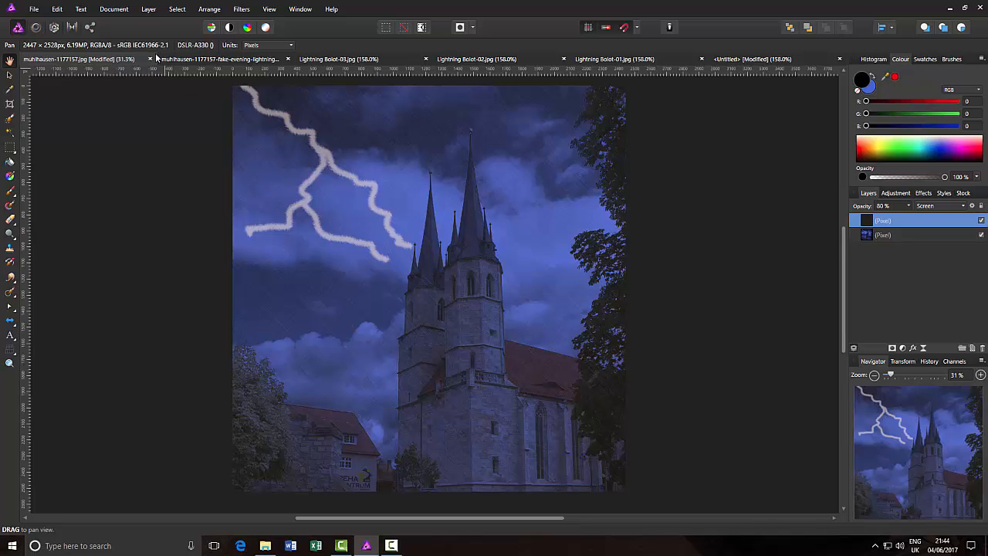
# Compare the rainy church photo with the open muhlhausen-1177157-fake-evening-lightning-rain document
pyautogui.click(218, 68)
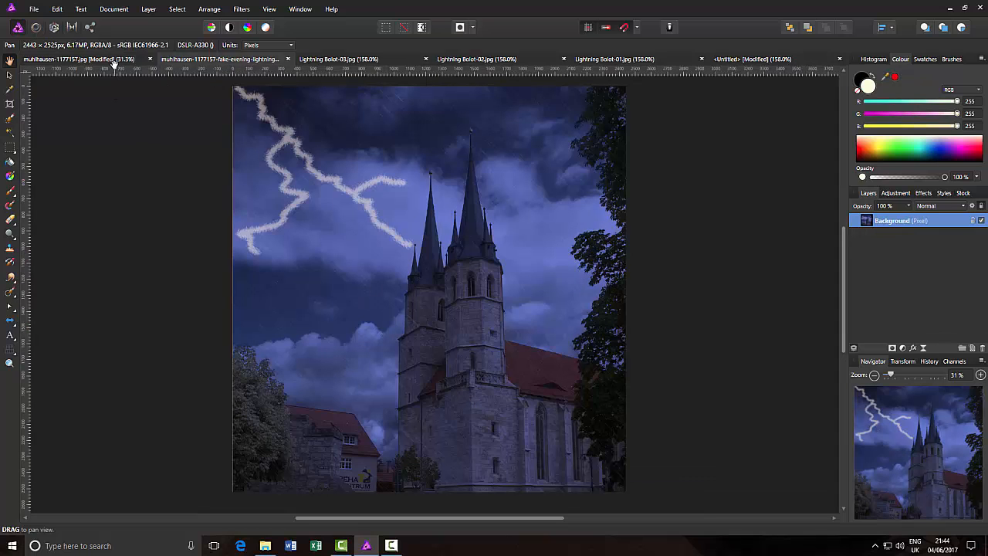
pyautogui.click(115, 62)
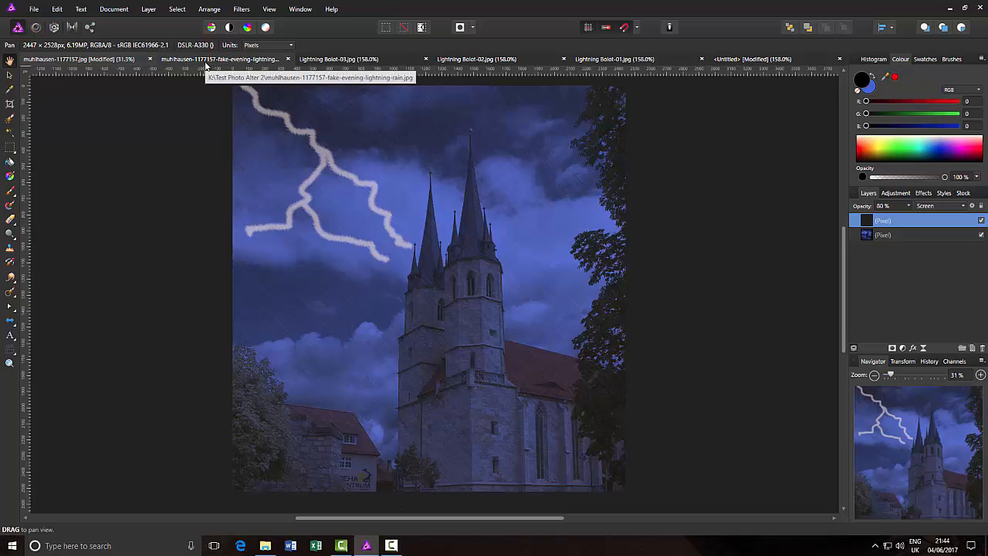
# Alternate between the edited muhlhausen-1177157.jpg and the earlier fake-evening-lightning-rain version to compare their lightning, rain and evening tone
pyautogui.click(206, 62)
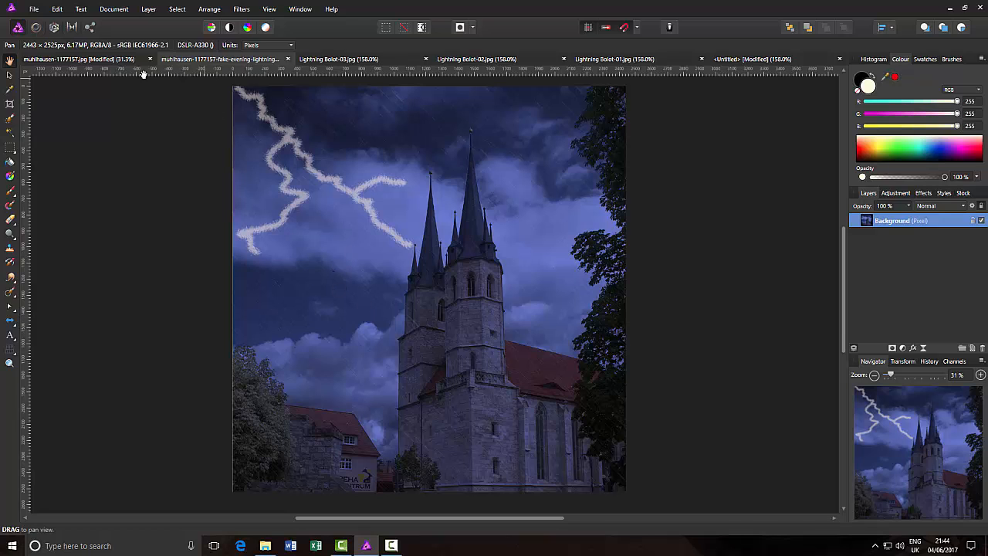
pyautogui.click(119, 65)
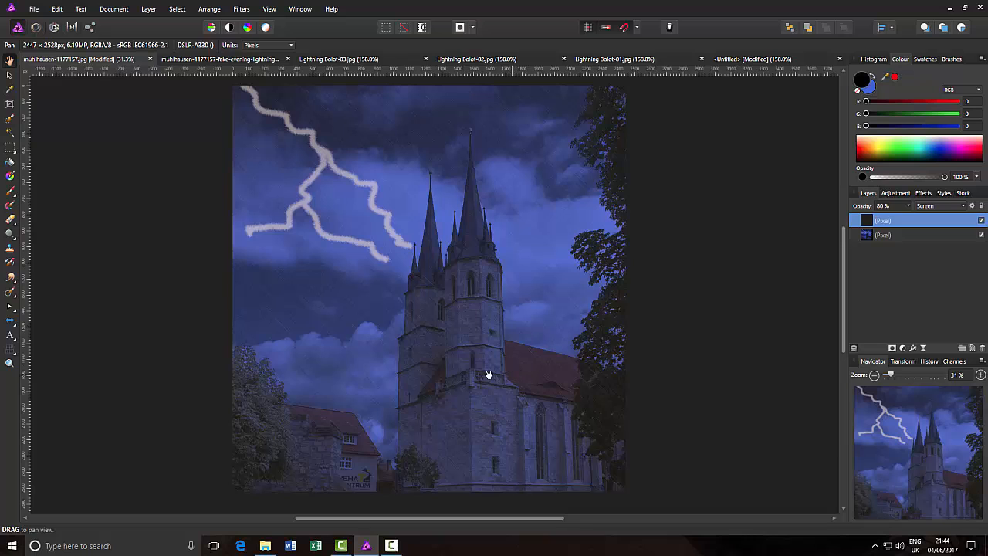
pyautogui.click(247, 64)
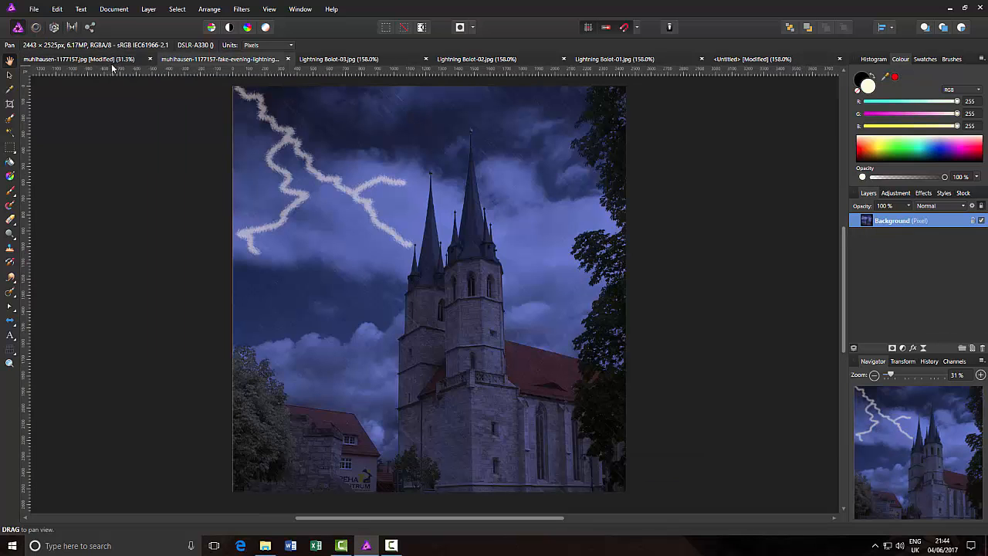
pyautogui.click(112, 65)
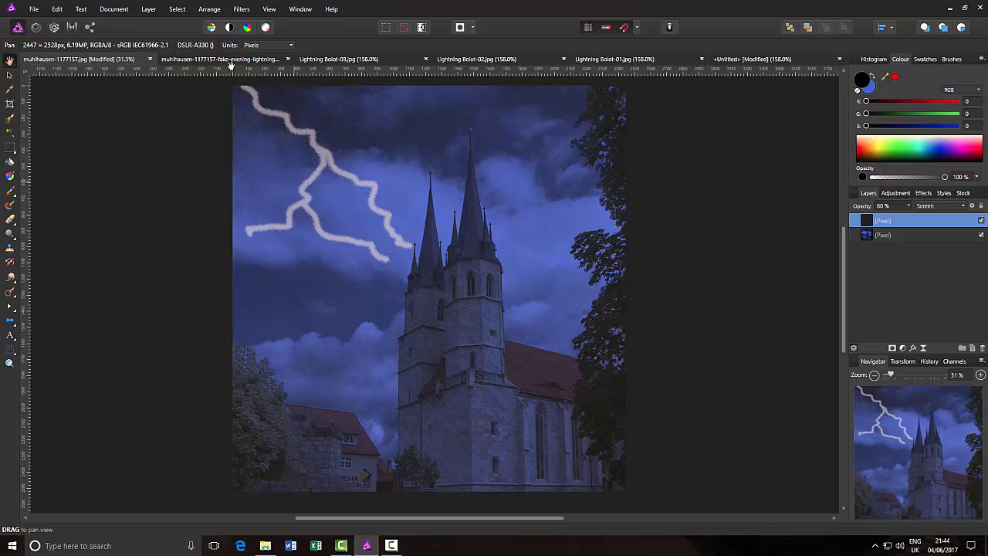
pyautogui.click(194, 59)
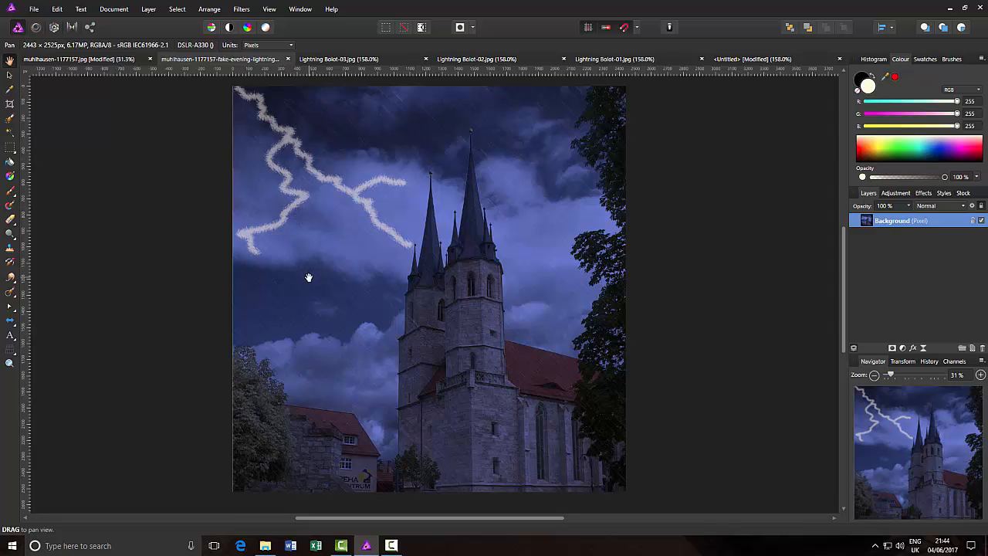
pyautogui.click(97, 62)
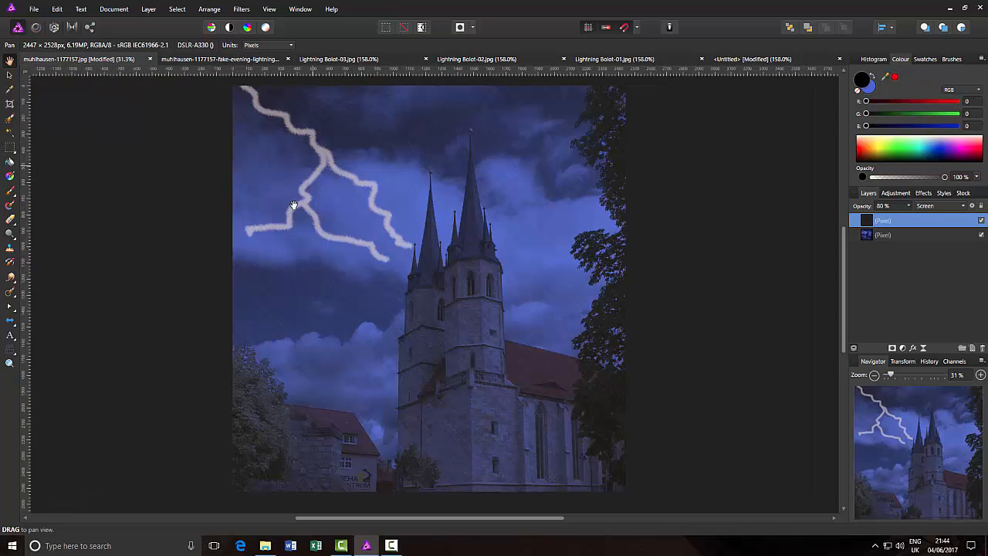